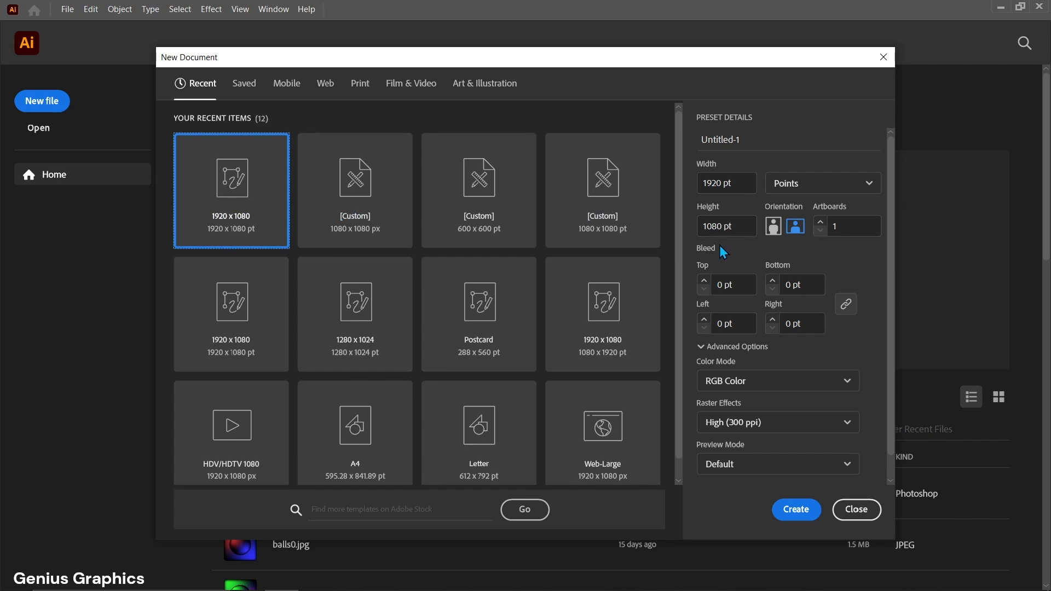
Create a new 1920 x 1080 pt document with one artboard in RGB color mode
left_click(793, 510)
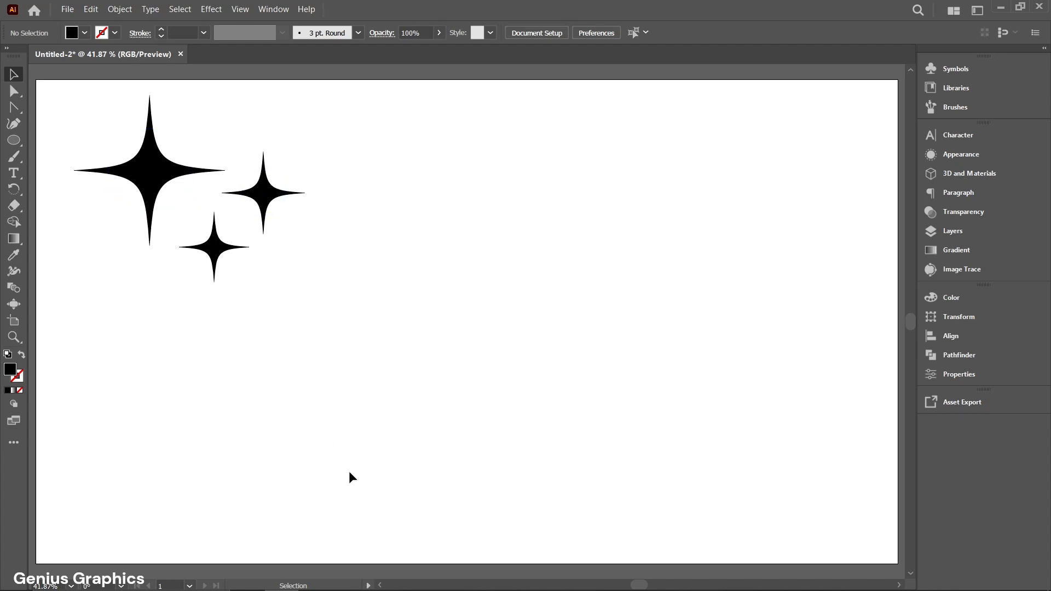
Draw a large circle from its centre near the middle of the artboard, with no fill and a black stroke
left_click(14, 140)
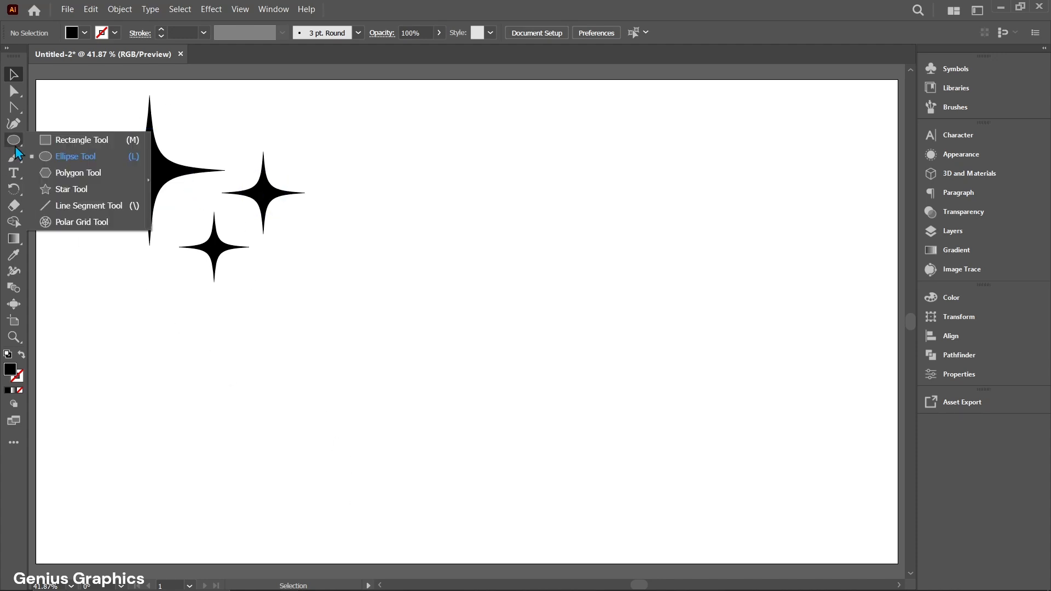
left_click(61, 159)
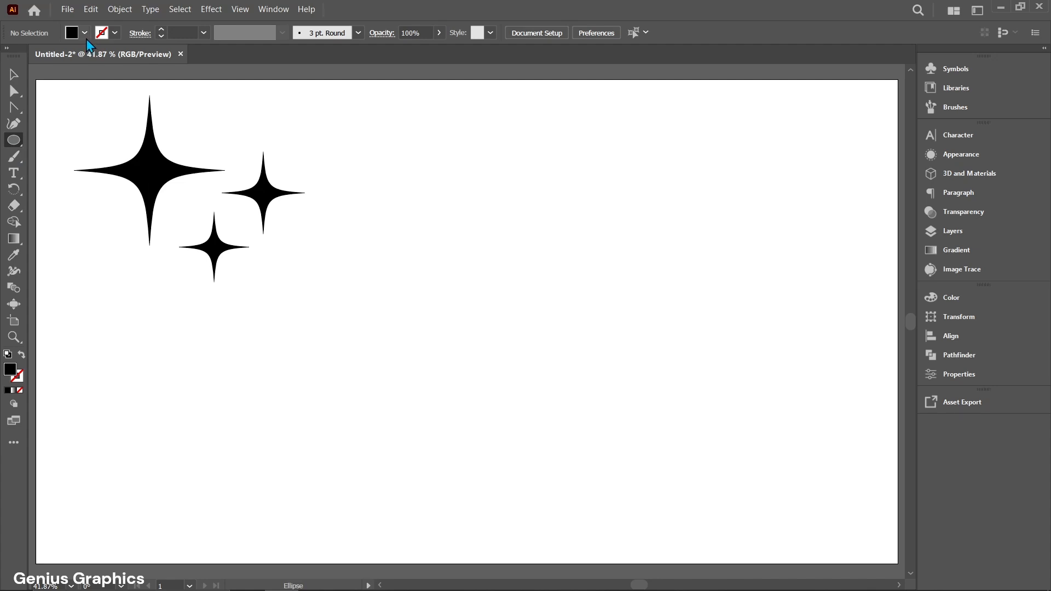
left_click(85, 33)
left_click(9, 56)
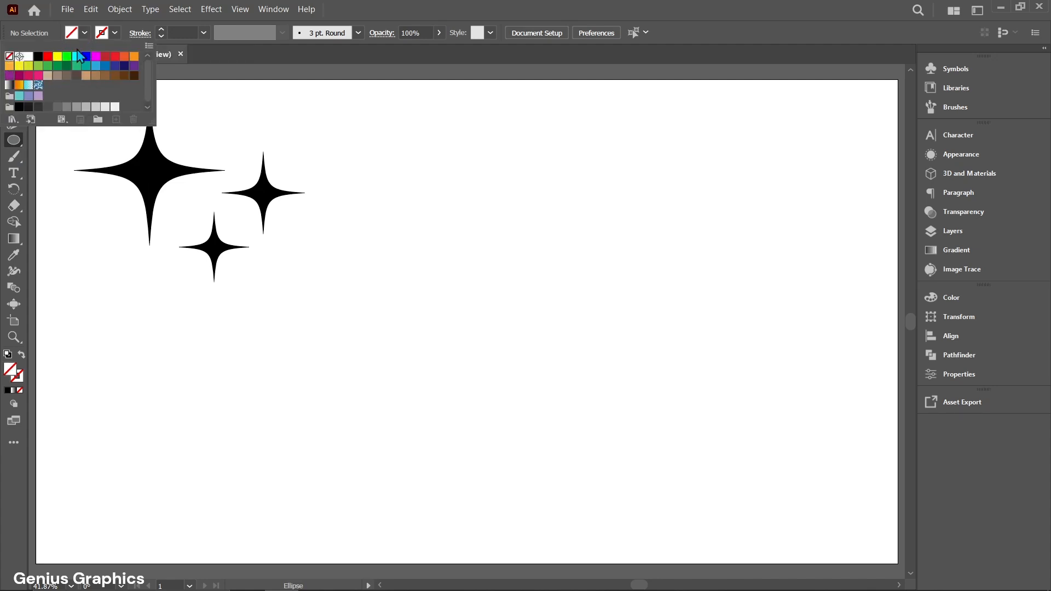
left_click(114, 33)
left_click(115, 33)
left_click(38, 57)
left_click(114, 33)
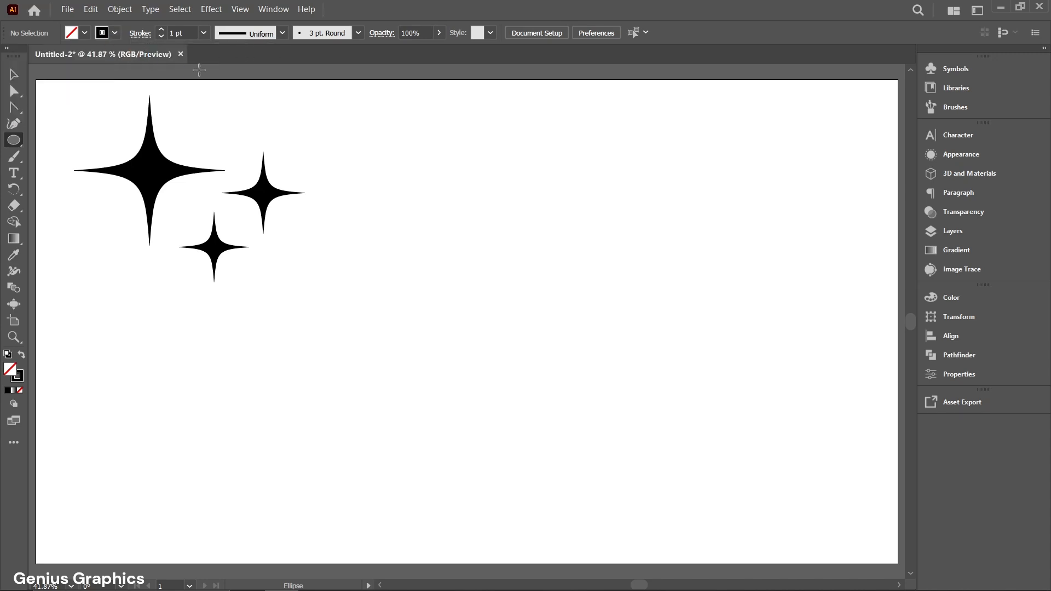
left_click_drag(518, 333, 667, 425)
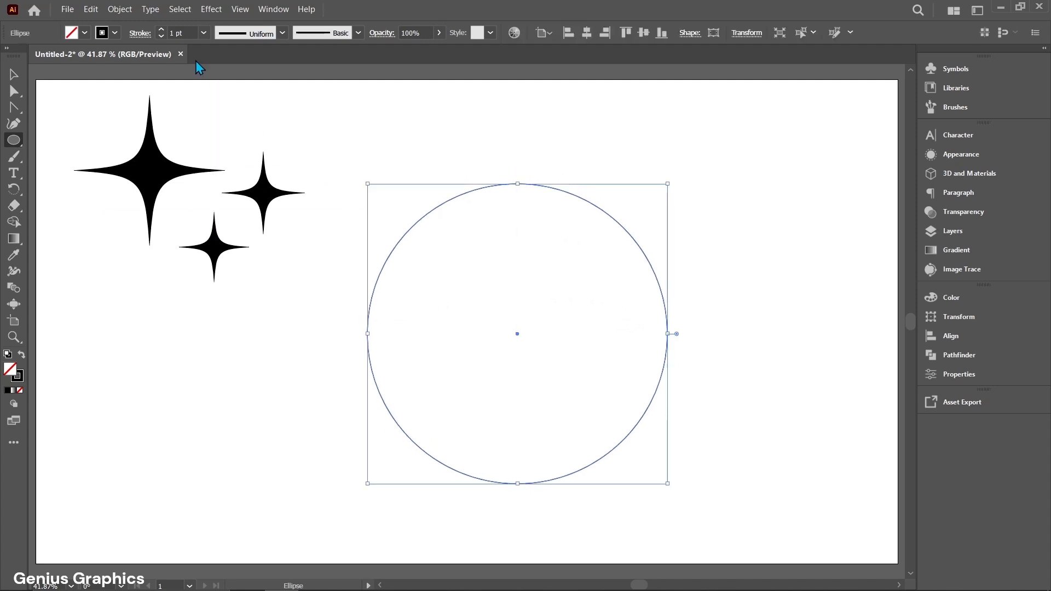
Set the circle's stroke weight to 5 pt
left_click(162, 29)
left_click(162, 30)
left_click(162, 30)
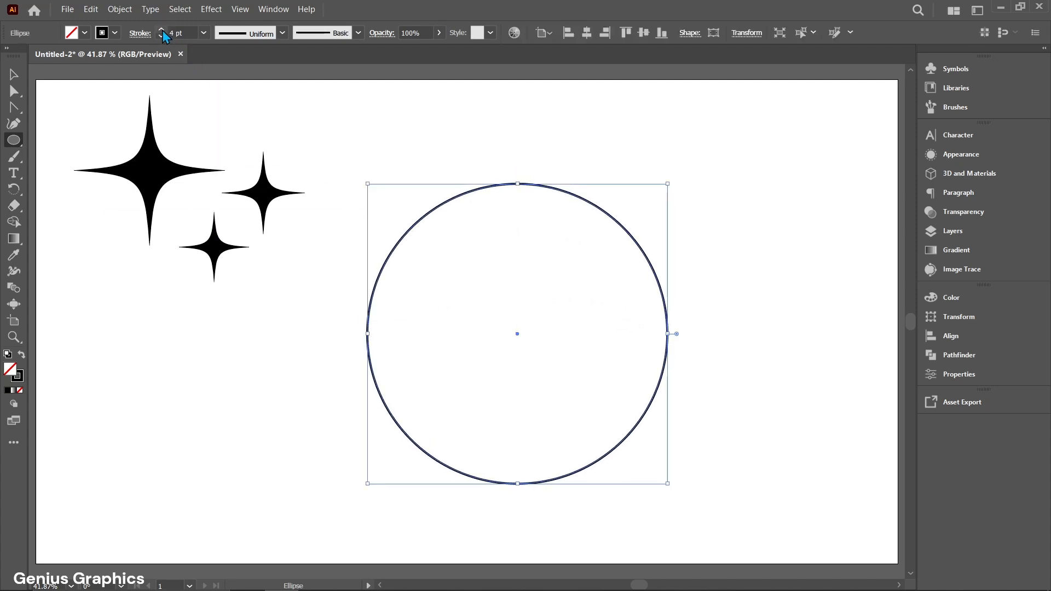
left_click(162, 29)
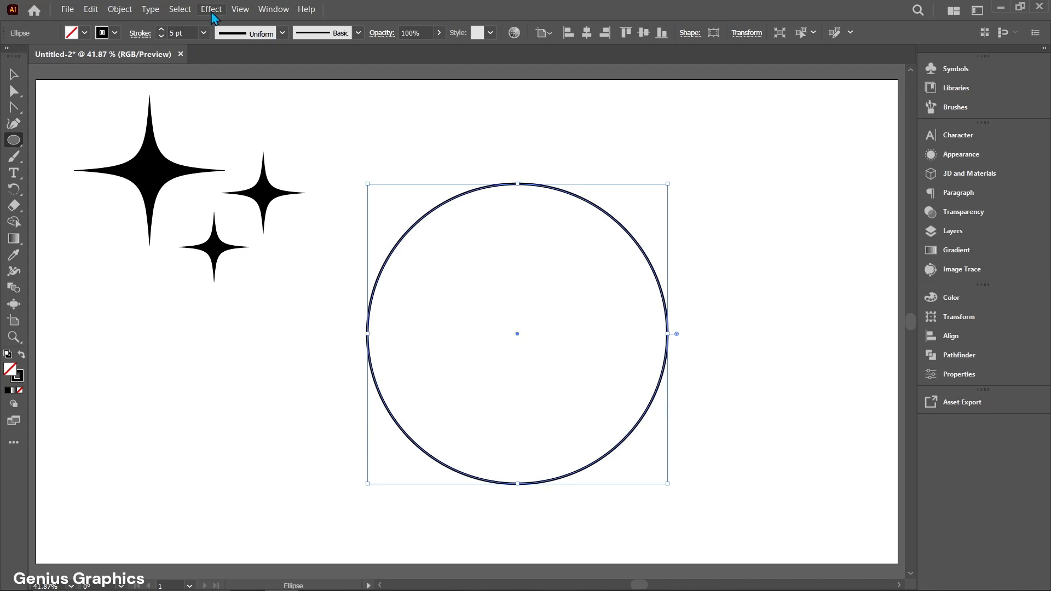
Apply the Pucker & Bloat effect at -70% to the circle to form a four-pointed star
left_click(212, 10)
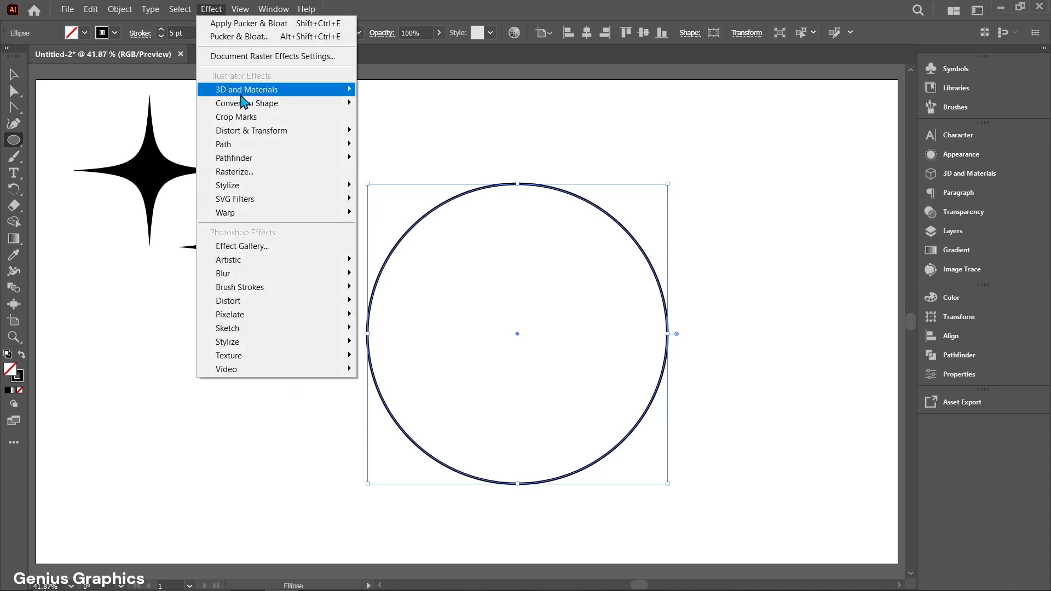
mouse_move(272, 132)
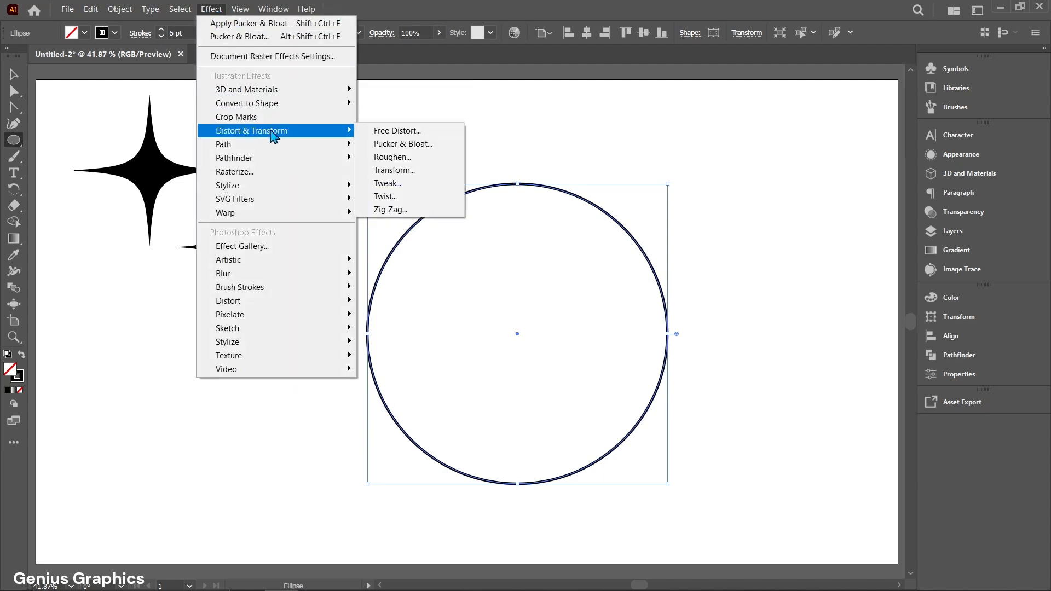
left_click(394, 145)
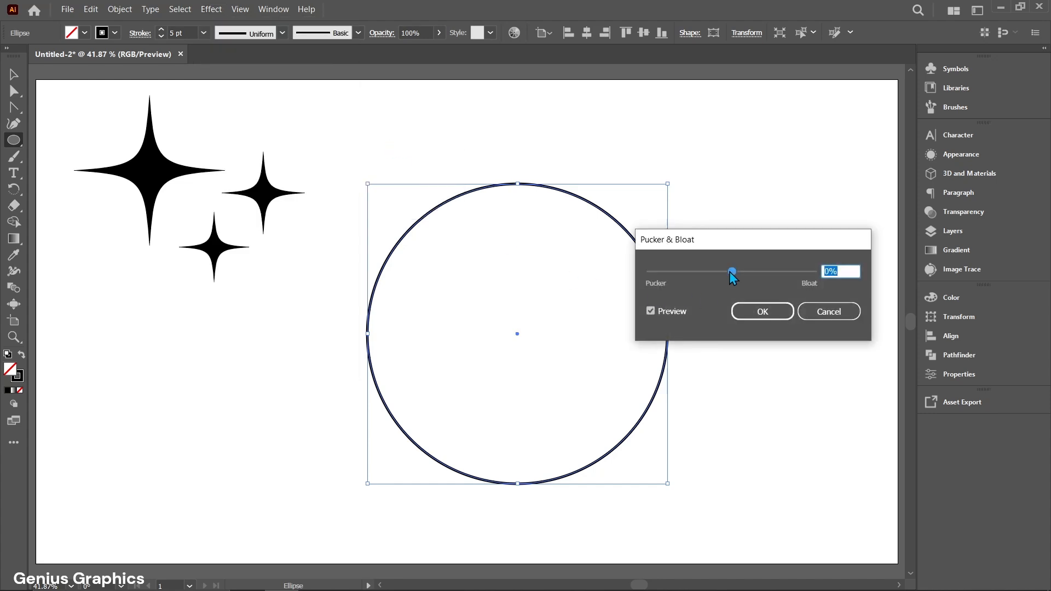
left_click_drag(730, 271, 702, 272)
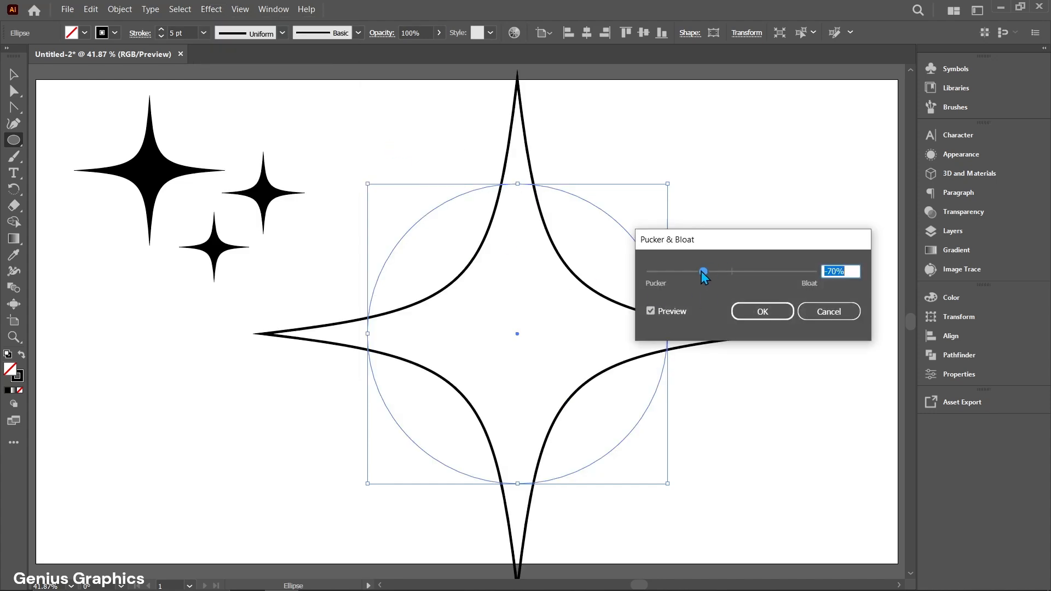
left_click(766, 311)
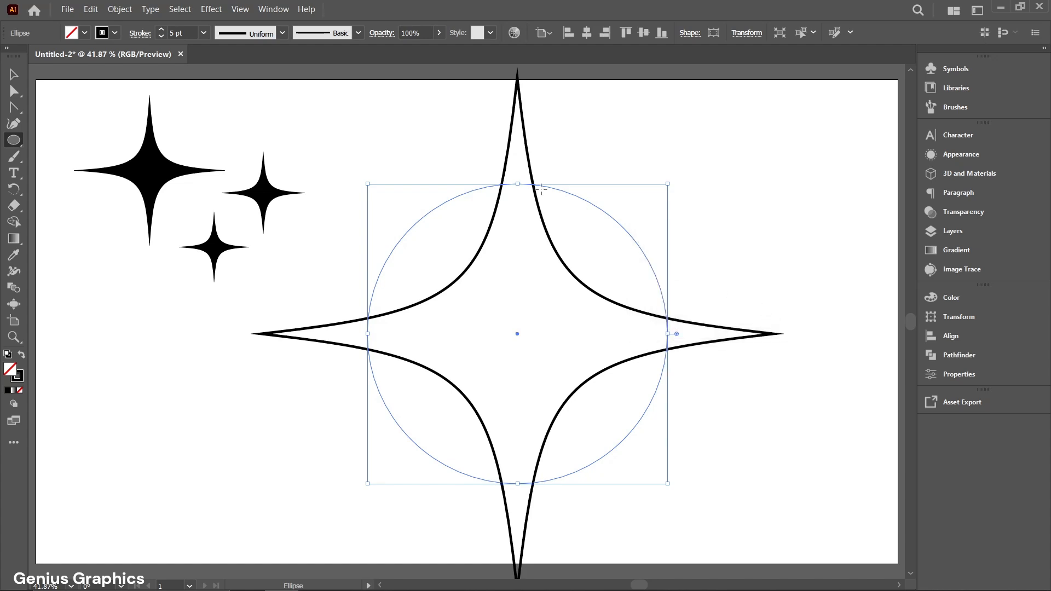
Scale the star down about its centre to fit the artboard, and swap its fill and stroke for a solid black shape
mouse_move(517, 183)
left_mouse_down()
mouse_move(516, 241)
mouse_move(516, 213)
left_mouse_up()
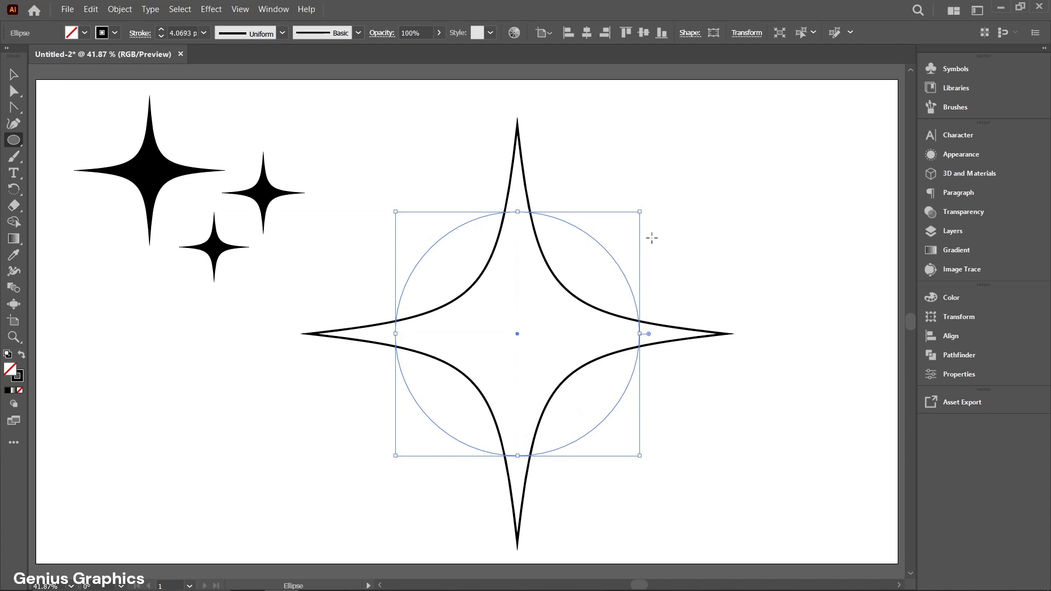
left_click(14, 74)
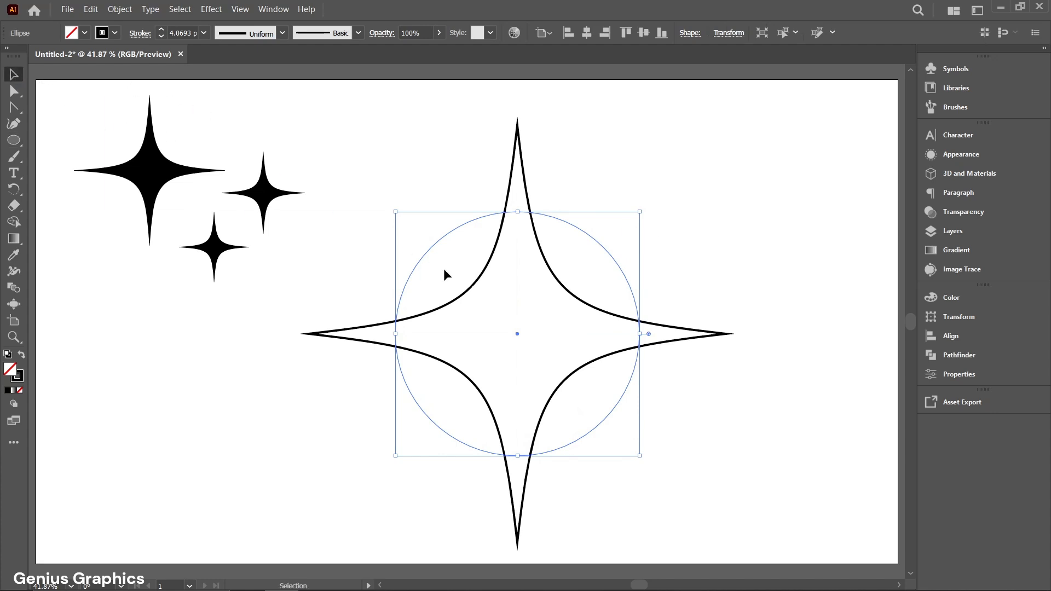
key("shift+x")
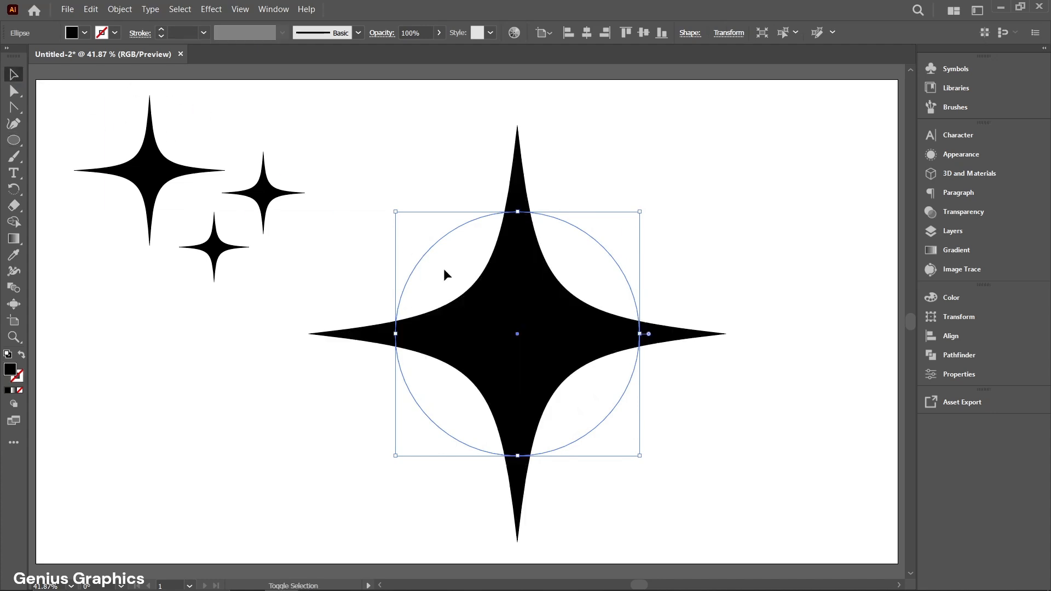
left_click(598, 280)
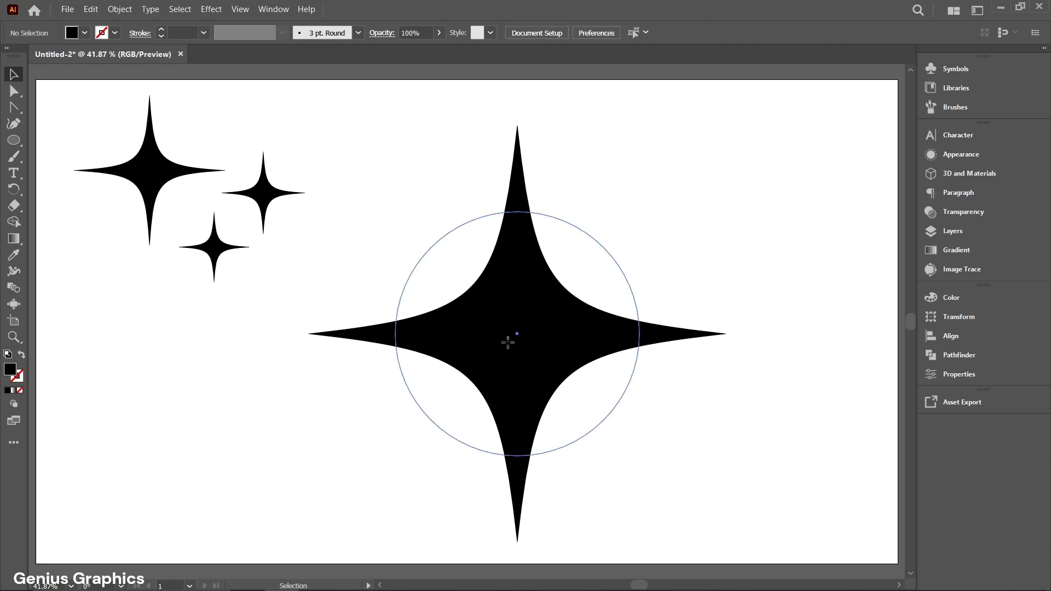
mouse_move(509, 340)
left_mouse_down()
mouse_move(481, 331)
mouse_move(518, 347)
left_mouse_up()
left_click(706, 450)
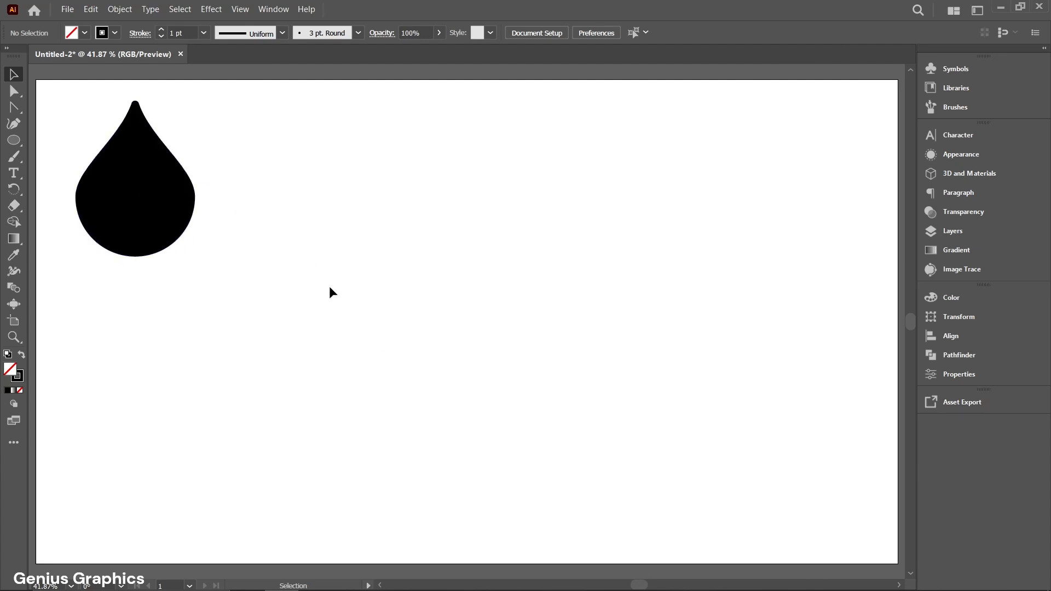
Draw a circle from its centre beside the sample drop, with no fill and a 1 pt black stroke
left_click(14, 141)
left_click(76, 155)
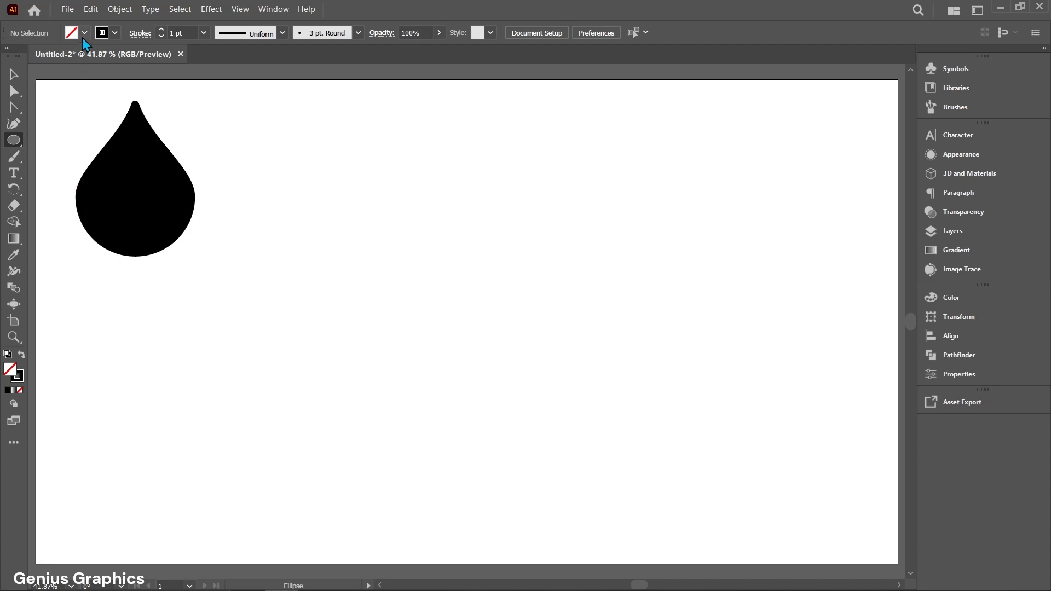
left_click(85, 34)
left_click(107, 35)
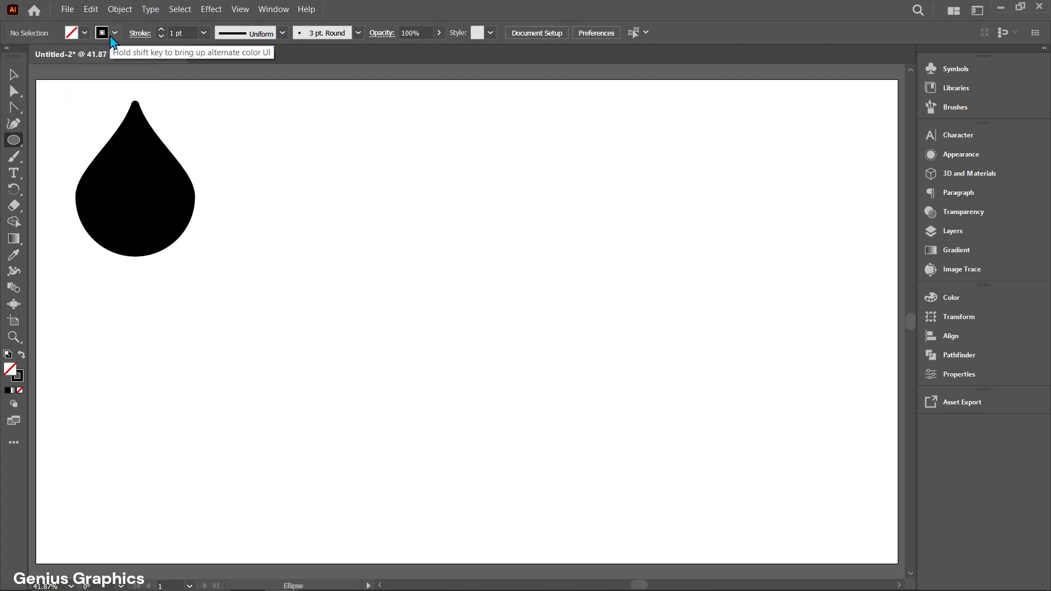
left_click(107, 35)
left_click(113, 36)
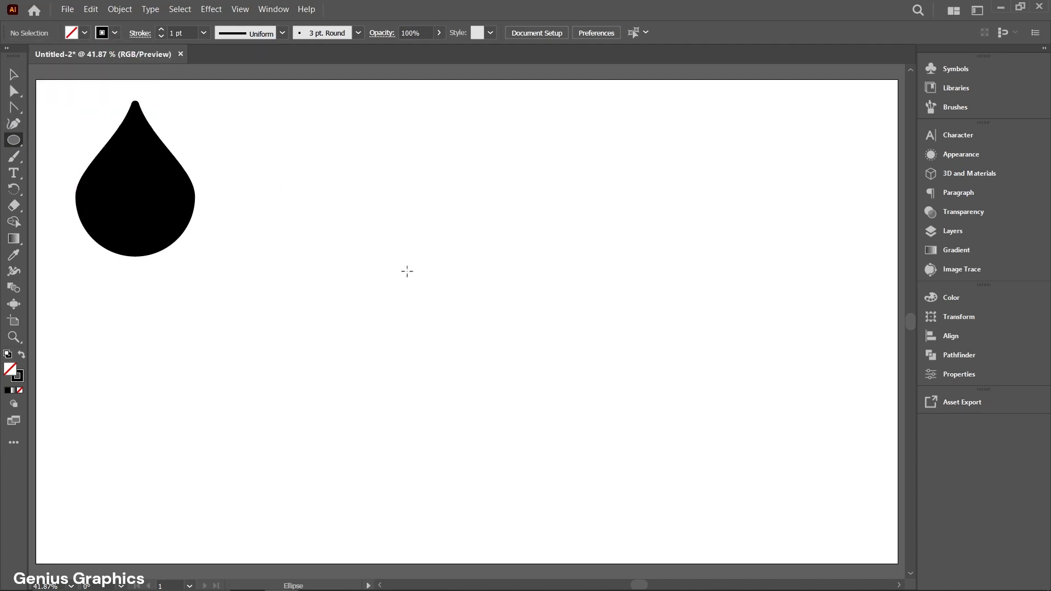
left_click_drag(486, 329, 619, 403)
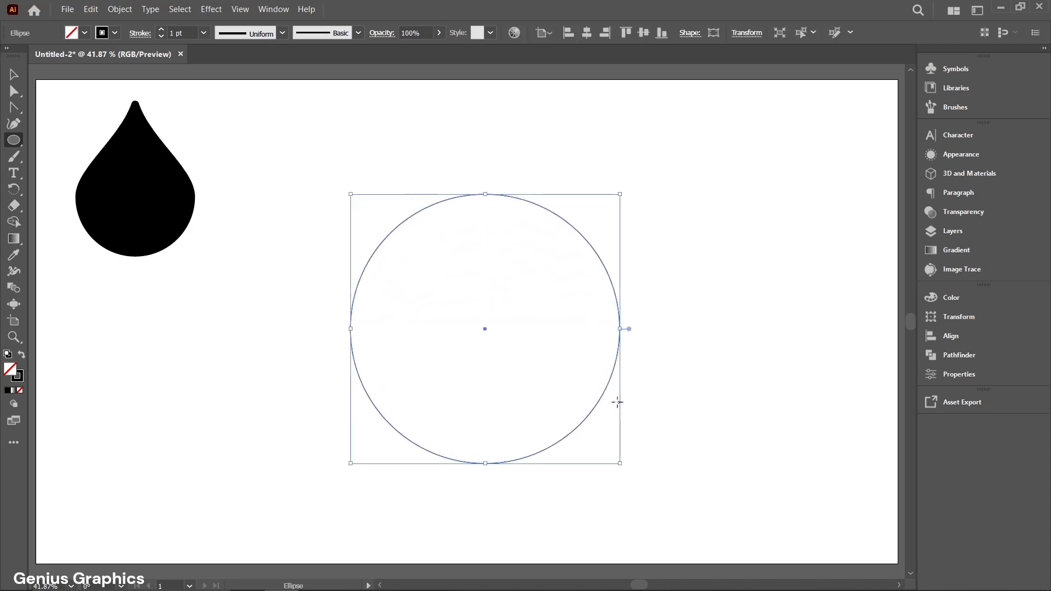
Move the circle straight down, and pull its top anchor point straight up to Y 115 pt to make an egg shape
left_click(15, 92)
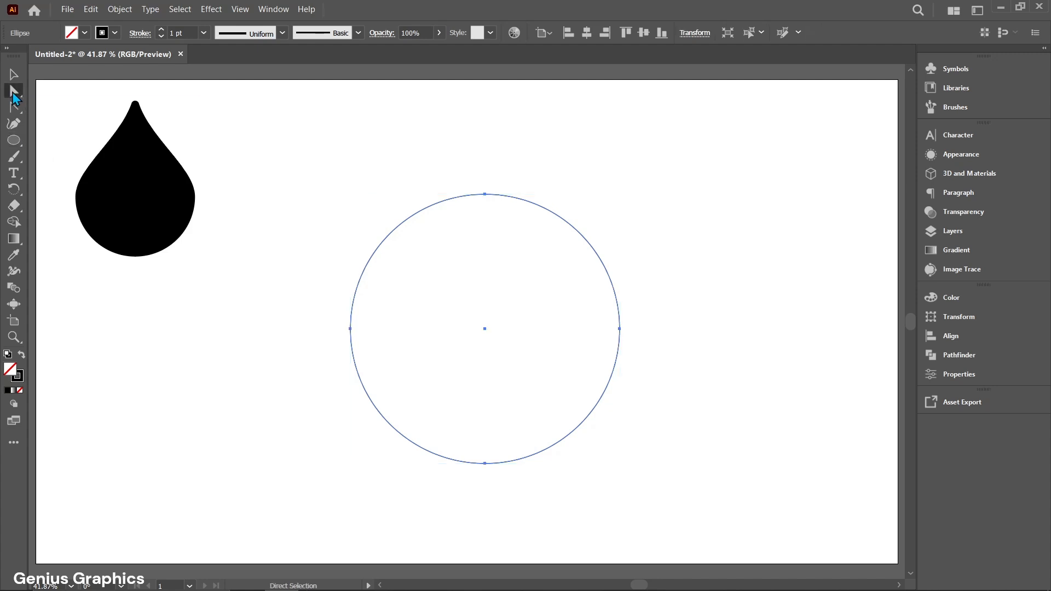
left_click_drag(14, 91, 67, 94)
left_click_drag(429, 188, 567, 247)
left_click_drag(481, 332, 484, 380)
left_click_drag(407, 210, 594, 301)
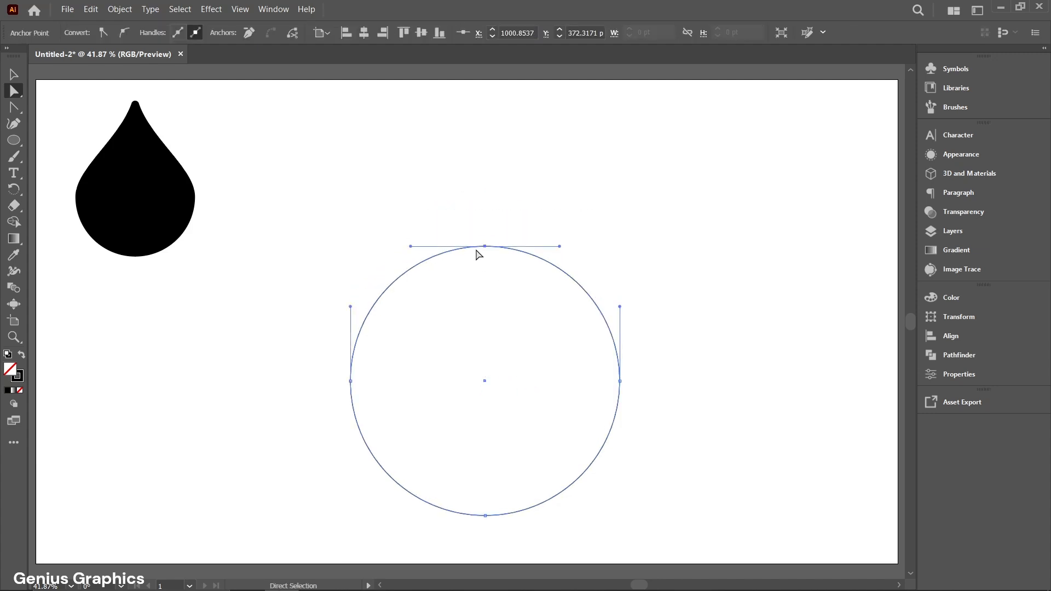
left_click_drag(480, 247, 484, 131)
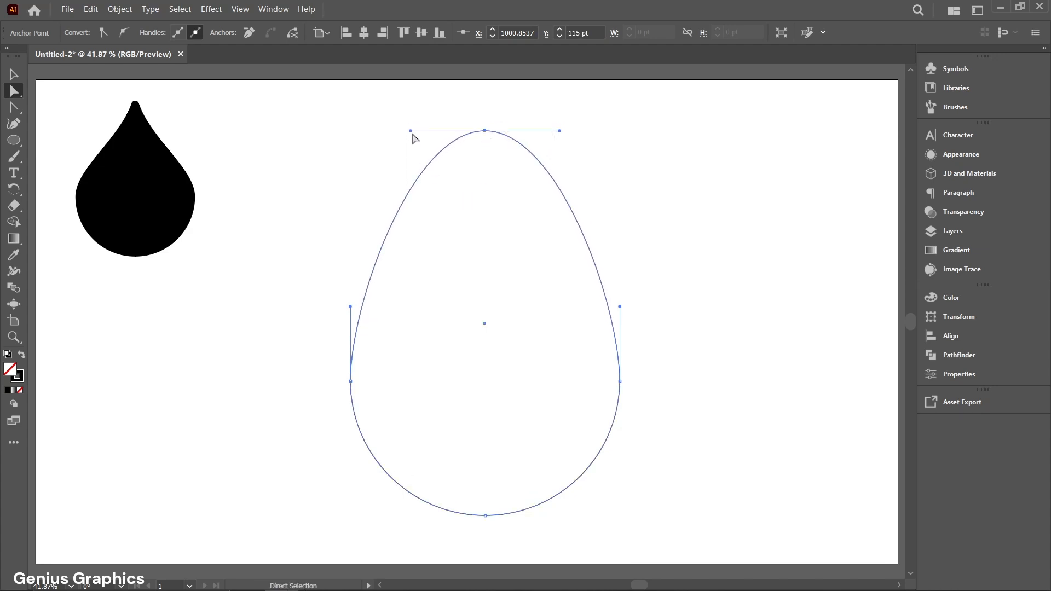
Turn both handles of the top anchor straight down to form a pointed drop, and swap its fill and stroke to make it solid black
left_click_drag(410, 131, 484, 216)
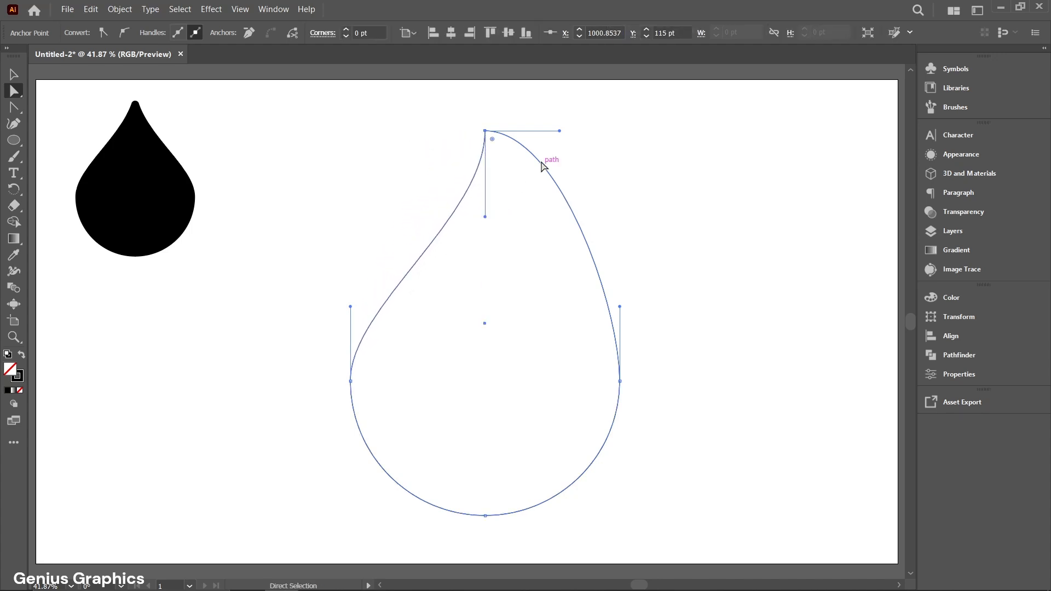
left_click_drag(559, 131, 485, 217)
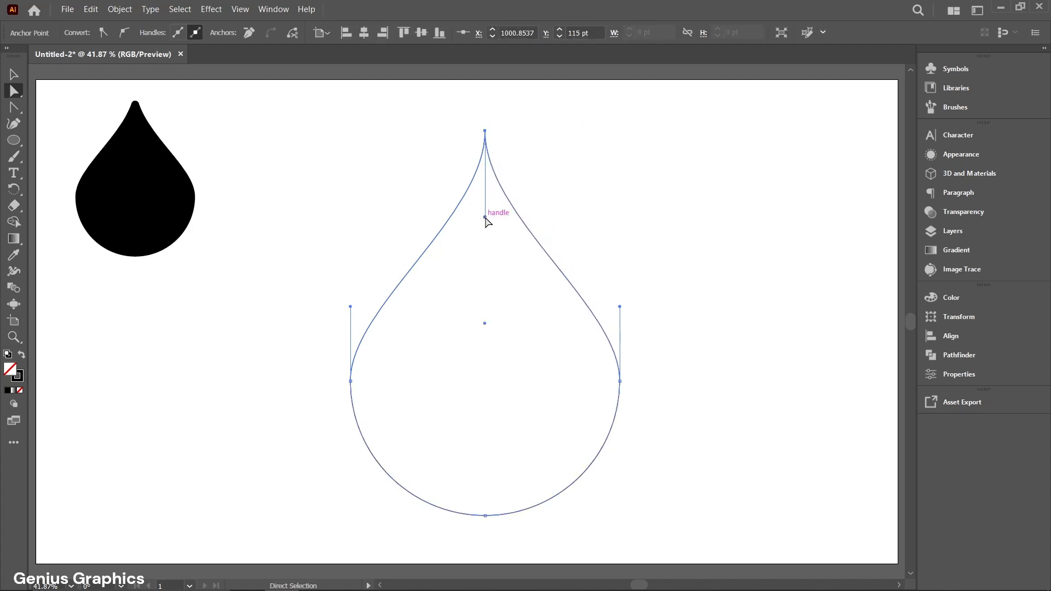
left_click(14, 75)
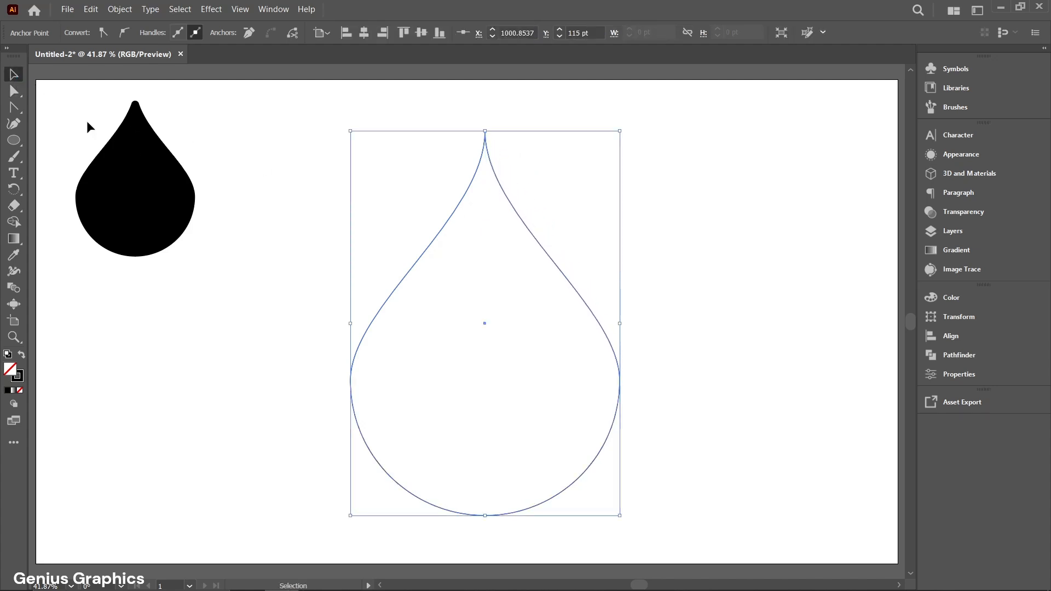
key("shift+x")
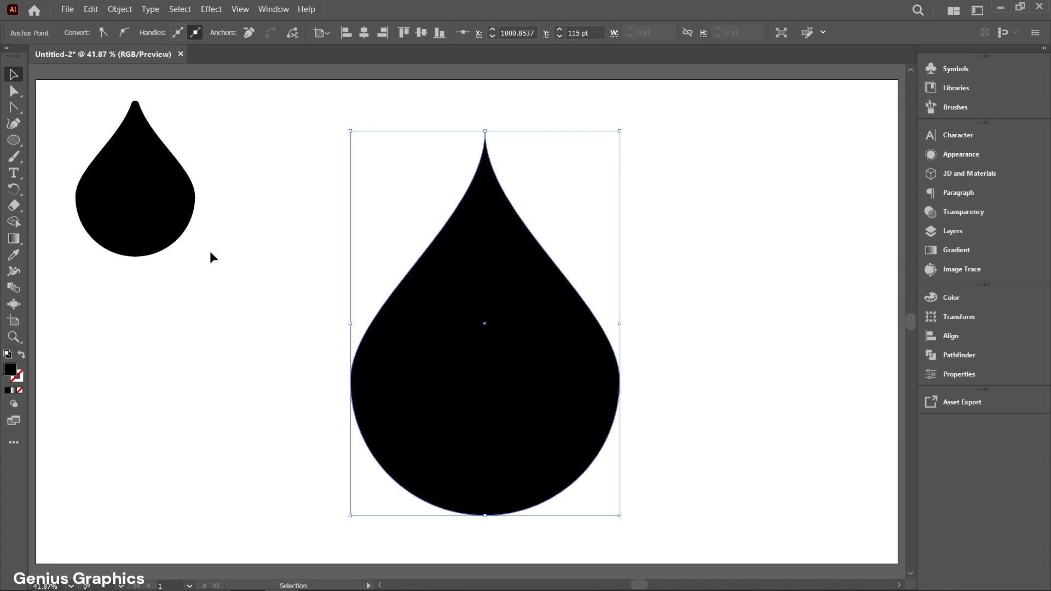
Erase the drop's pointed tip with horizontal Eraser strokes to leave a flat top edge
left_click(18, 213)
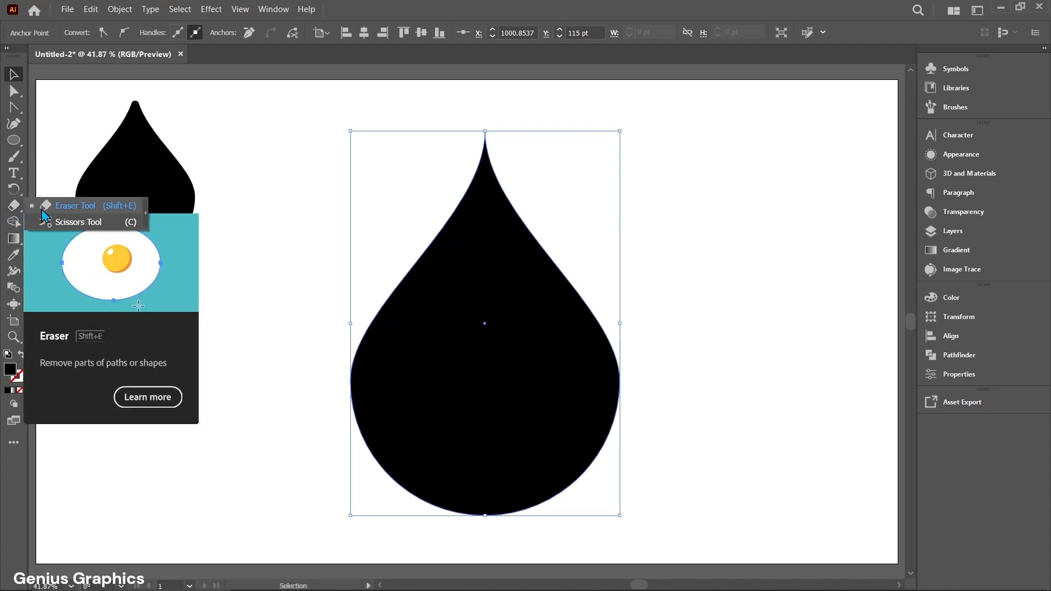
left_click(70, 202)
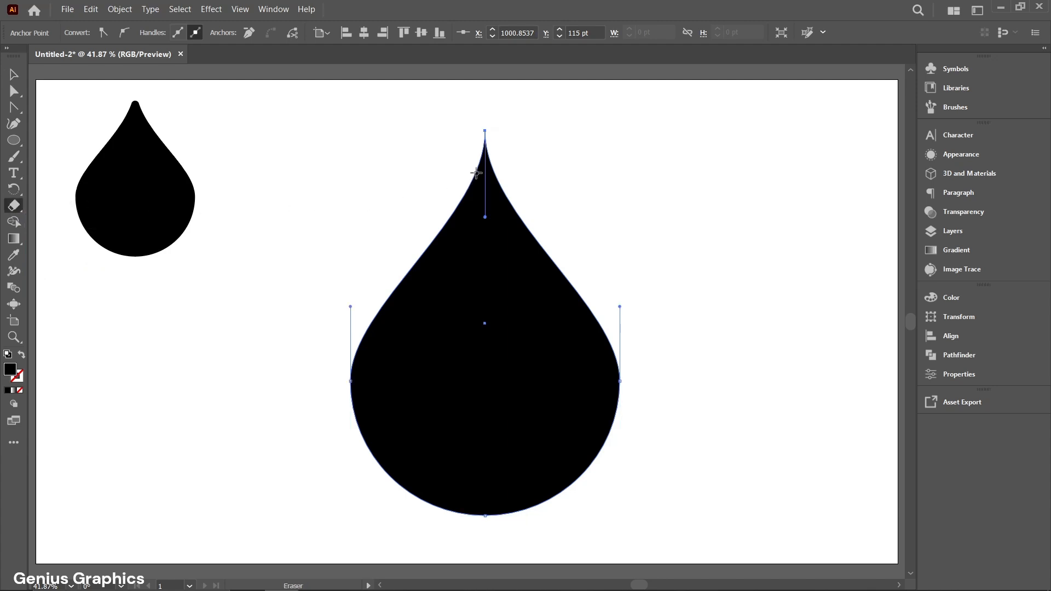
scroll(475, 177, "up", 3)
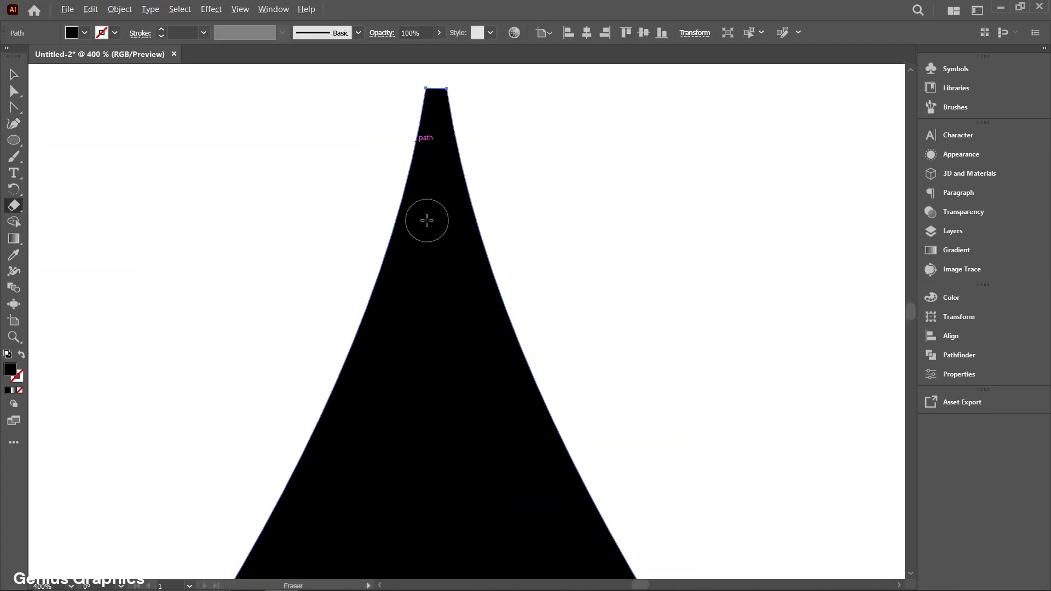
scroll(427, 219, "down", 2)
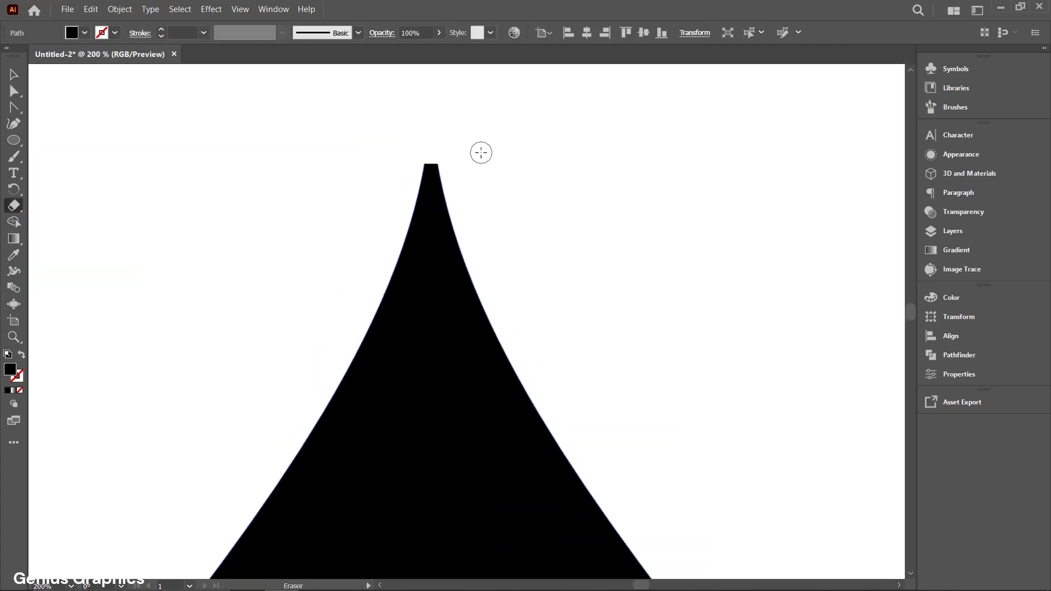
scroll(481, 153, "up", 4)
scroll(460, 186, "down", 2)
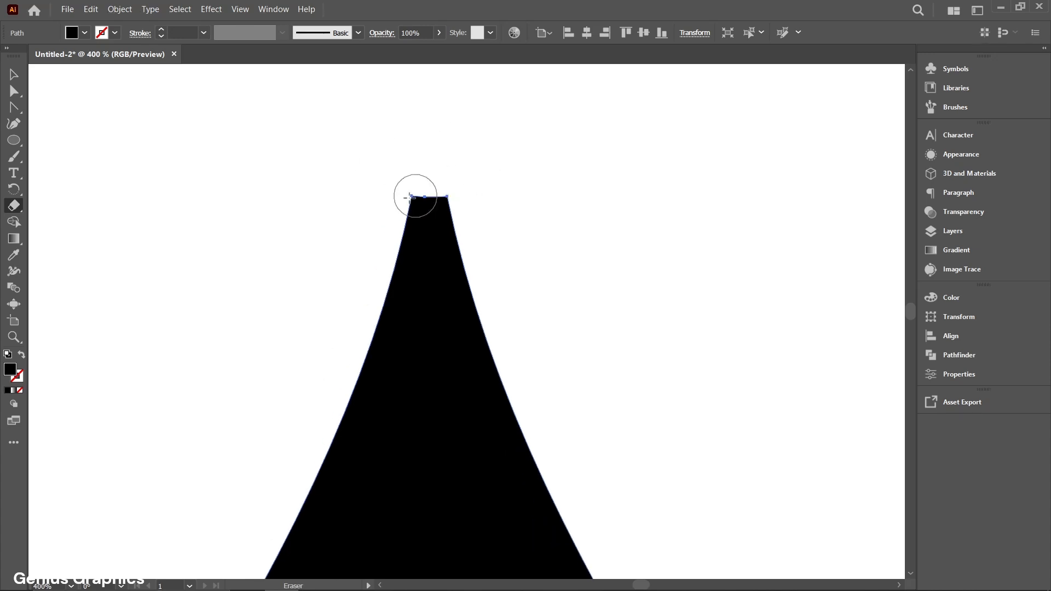
left_click_drag(368, 201, 491, 202)
left_click_drag(350, 226, 552, 224)
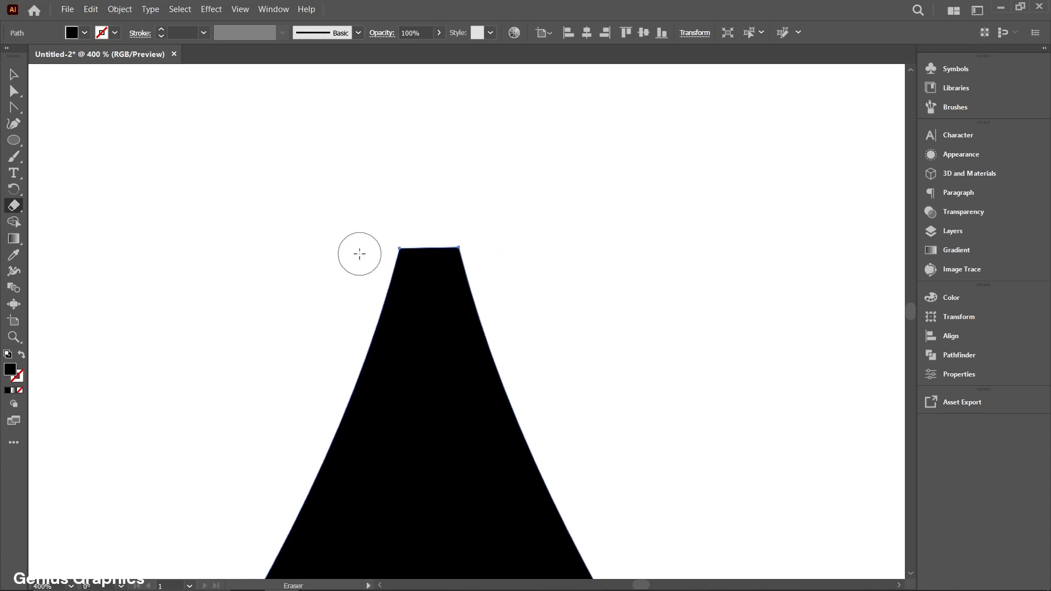
Erase more of the drop's tip with two horizontal Eraser strokes to leave a lower, wider flat top edge
left_click_drag(359, 251, 520, 253)
left_click_drag(352, 274, 529, 269)
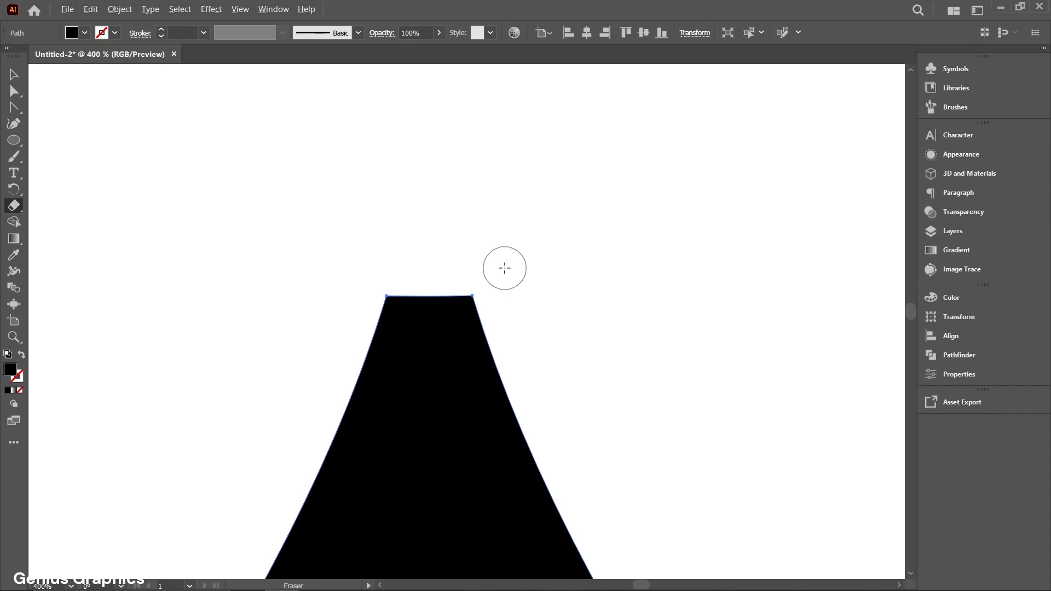
key("ctrl+z")
key("ctrl+z")
key("ctrl+z")
key("ctrl+z")
key("ctrl+0")
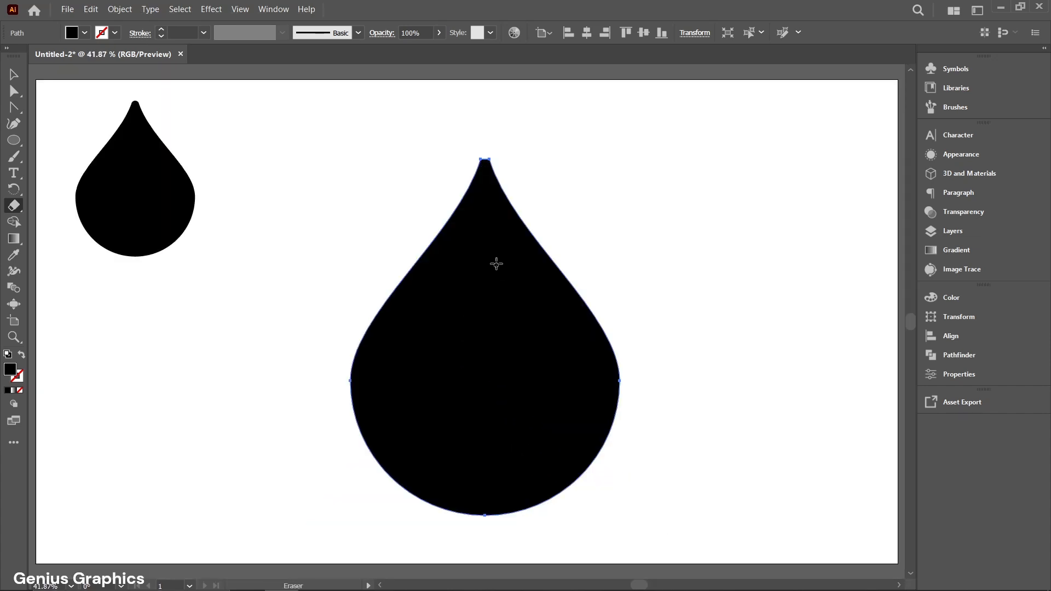
Round both corners of the drop's flat tip to a radius of about 13.64 pt, and move the drop slightly up and left
left_click(14, 91)
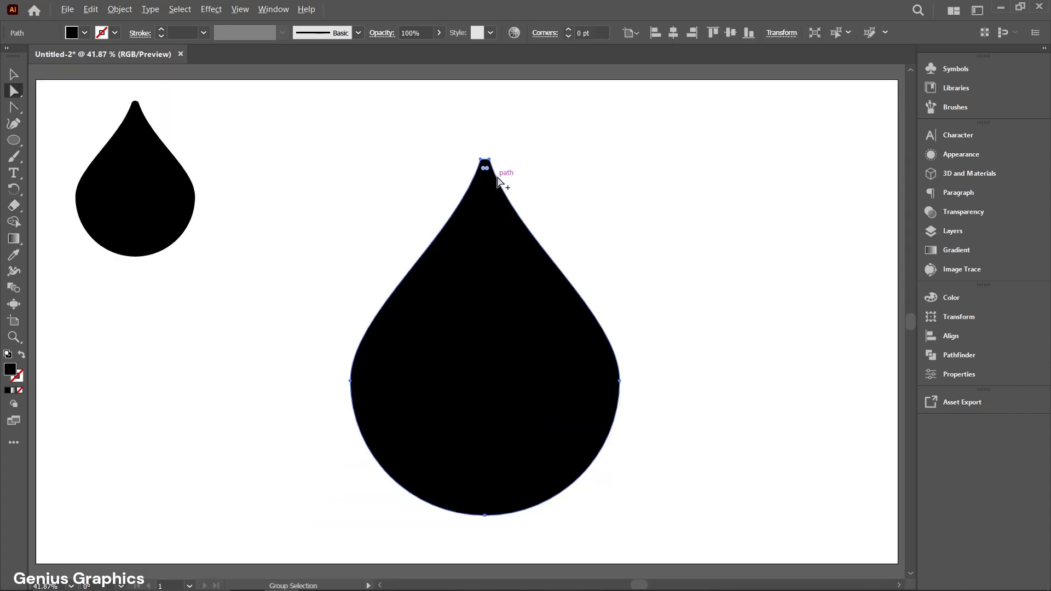
scroll(499, 180, "up", 6)
left_click_drag(465, 110, 419, 193)
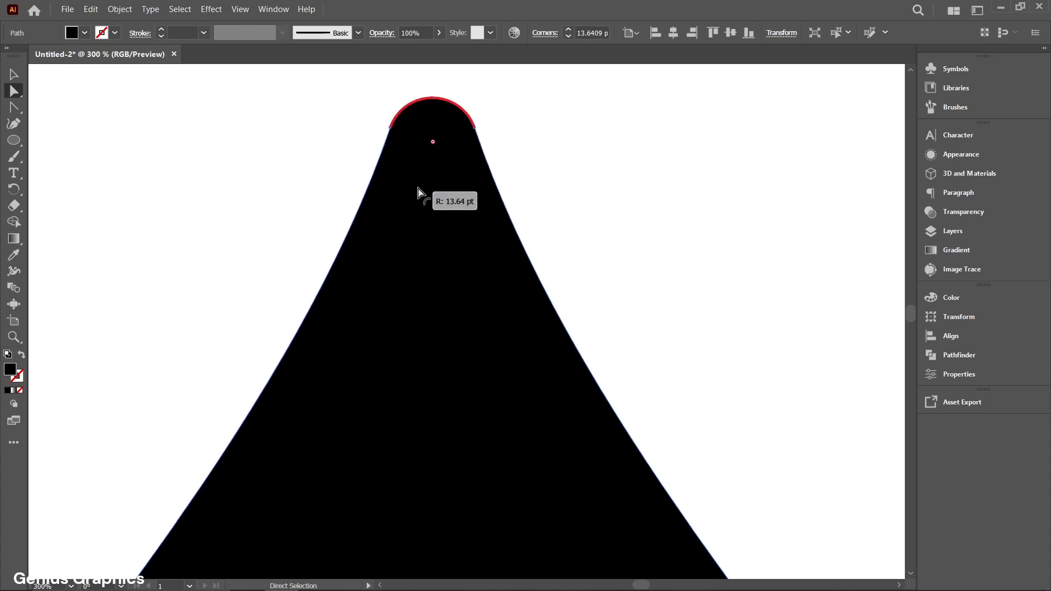
scroll(419, 193, "down", 4)
key("ctrl+0")
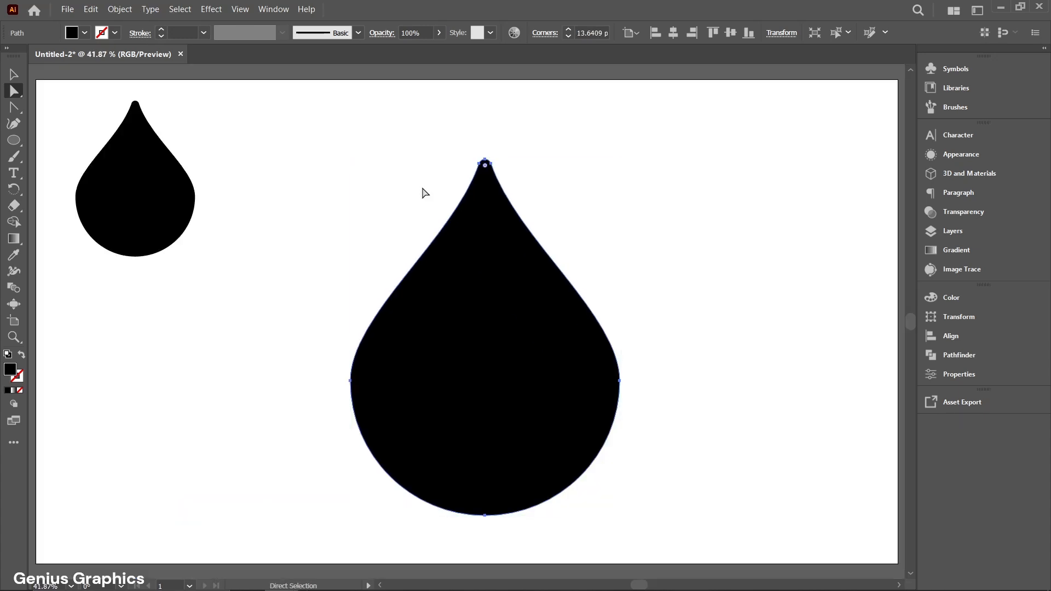
left_click(14, 74)
left_click(717, 293)
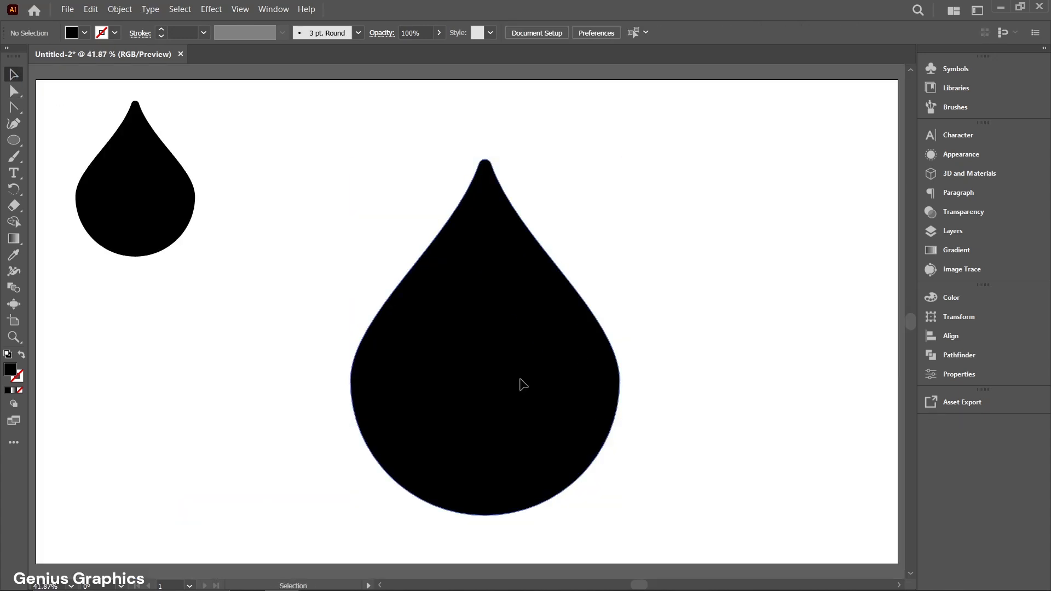
mouse_move(523, 385)
left_mouse_down()
mouse_move(526, 361)
mouse_move(512, 368)
left_mouse_up()
left_click(721, 401)
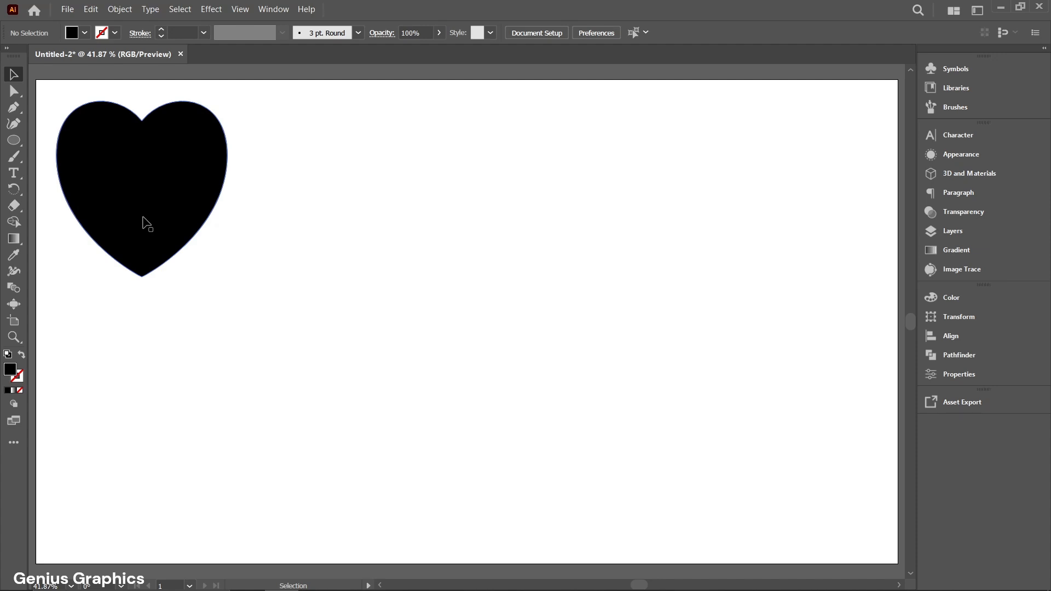
Set up the Pen tool with no fill and a 2 pt black stroke
left_click(13, 110)
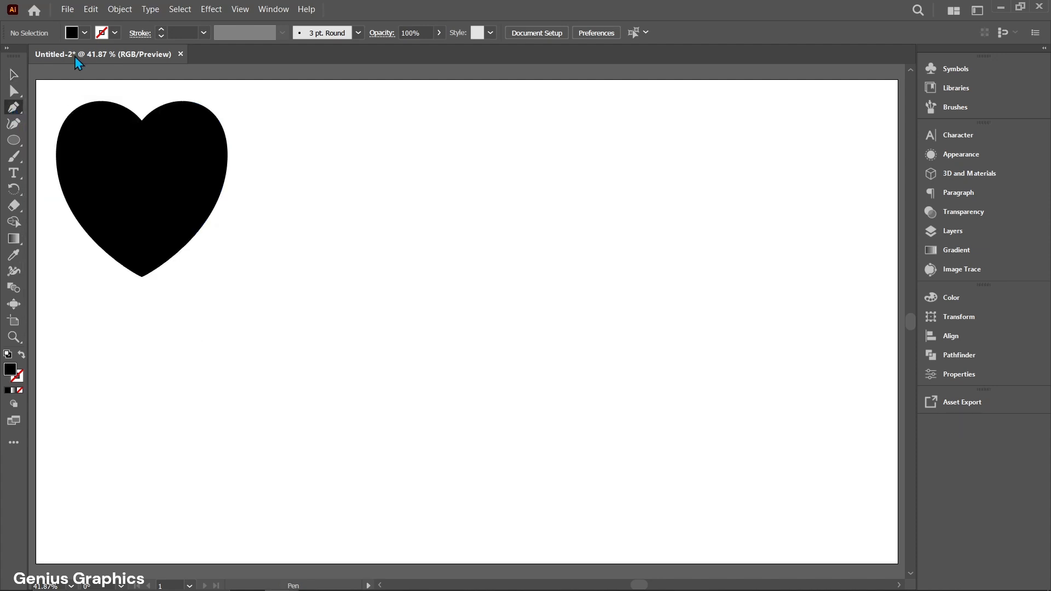
left_click(85, 33)
left_click(12, 60)
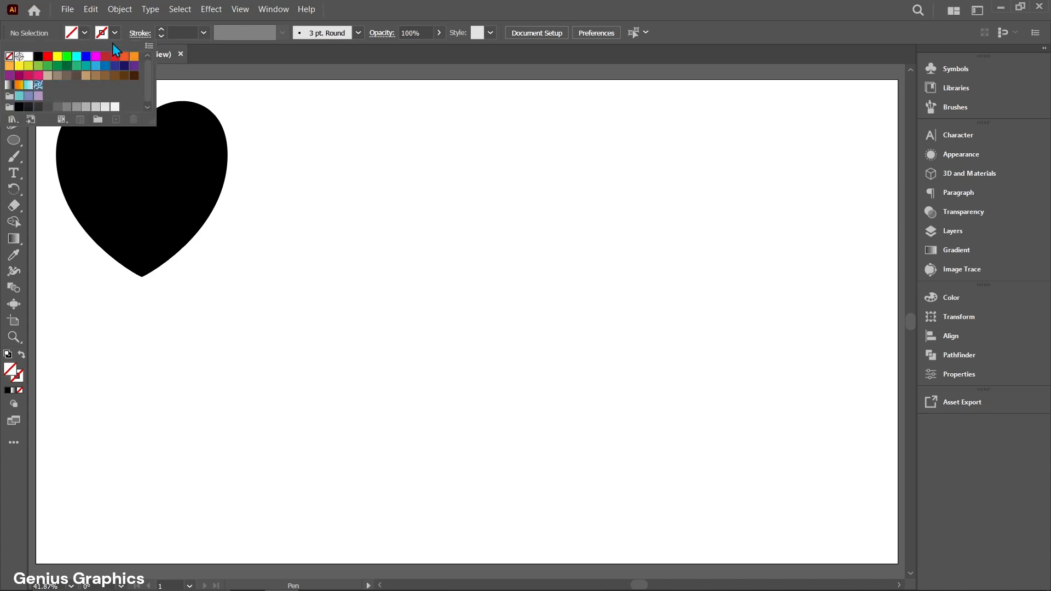
left_click(115, 33)
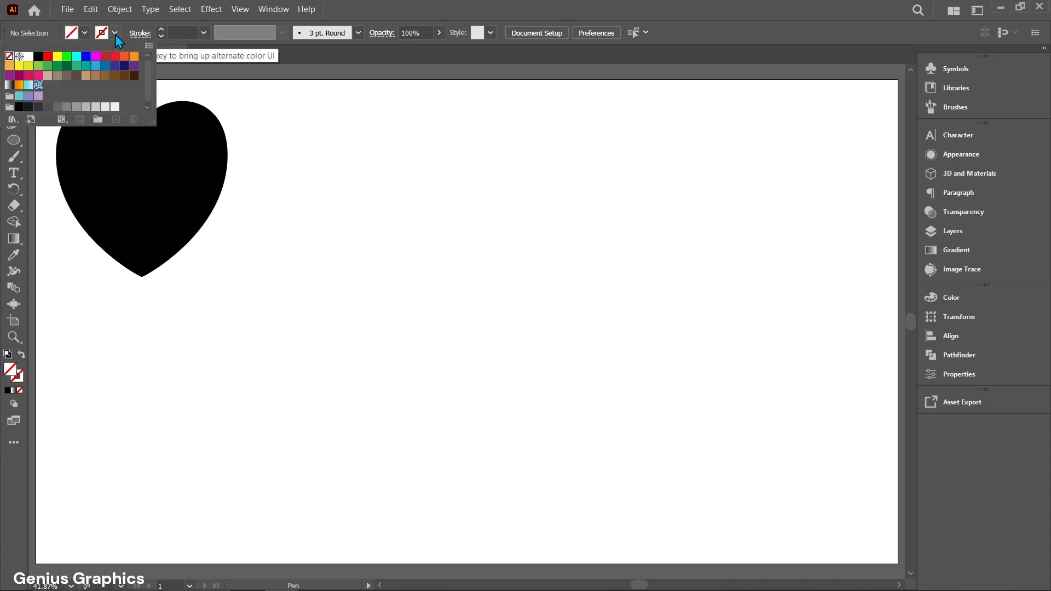
left_click(38, 56)
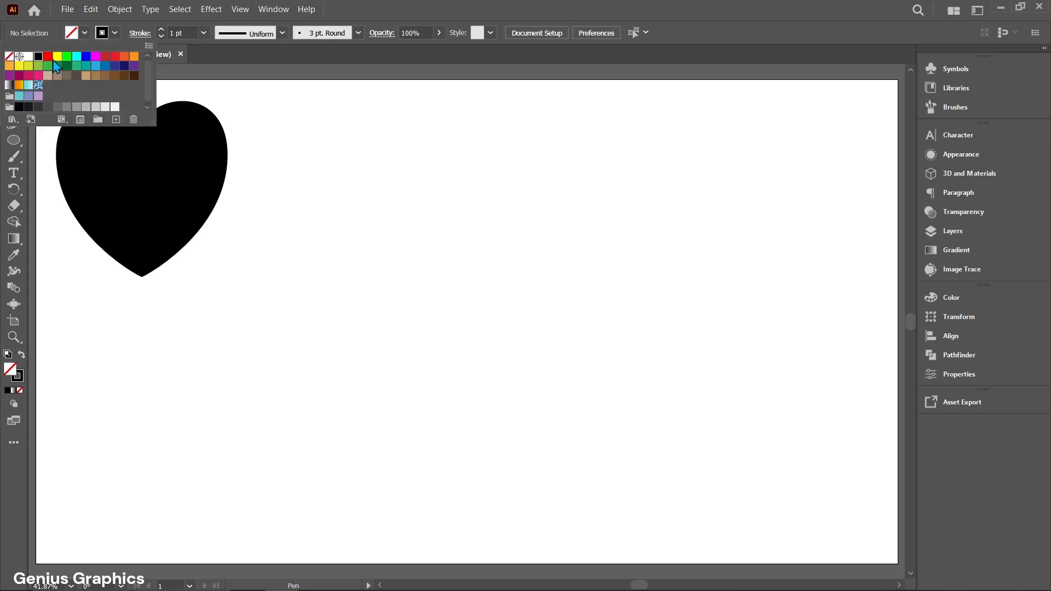
left_click(161, 30)
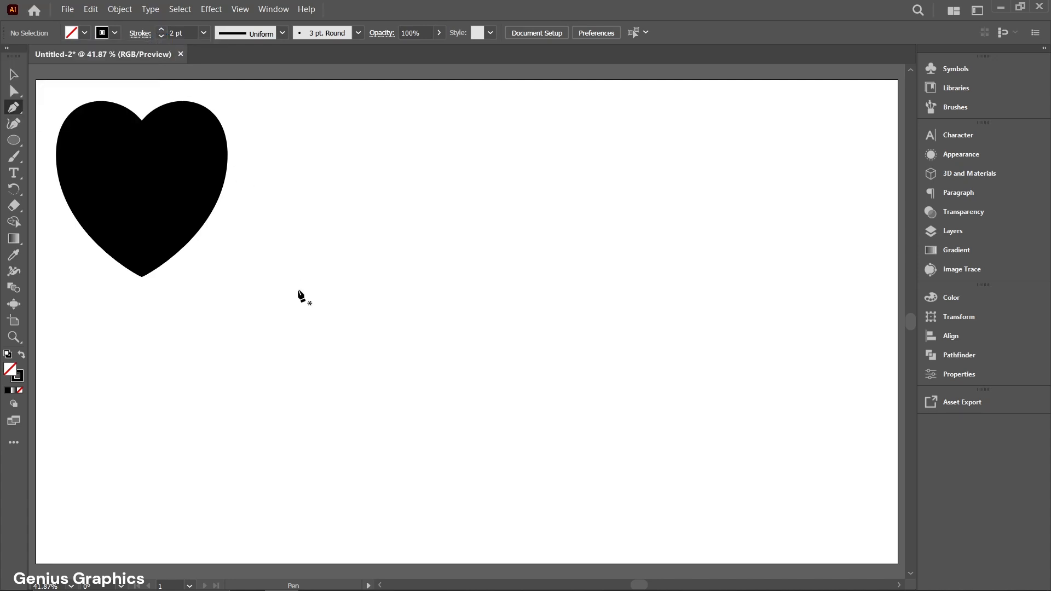
Draw a closed half-heart with the Pen tool, its corner tip near X 1072, Y 853 pt and smooth side anchors near X 848 and 1091 pt
left_click(516, 462)
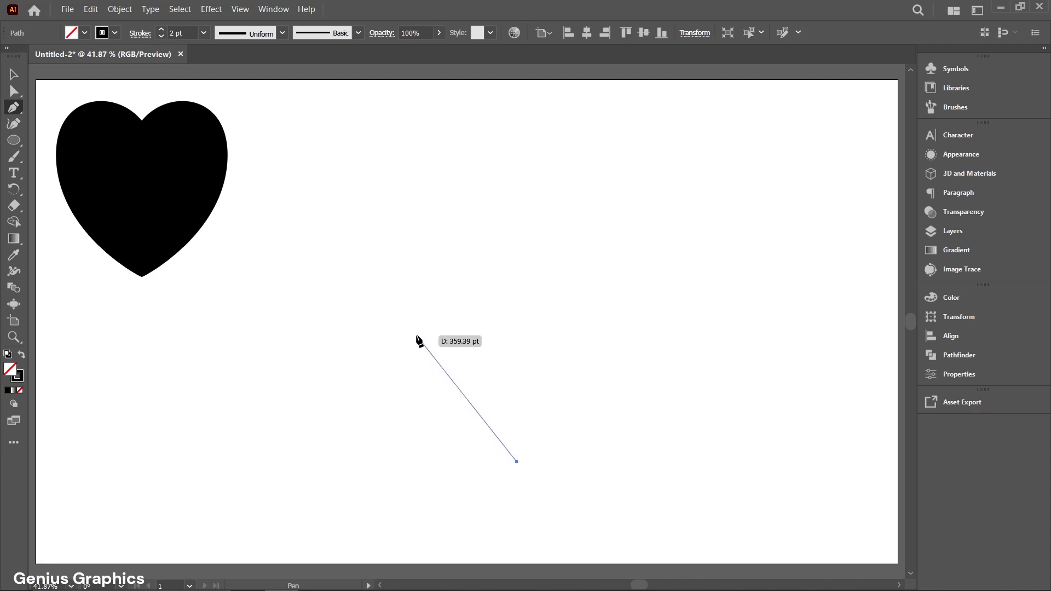
left_click_drag(417, 336, 416, 263)
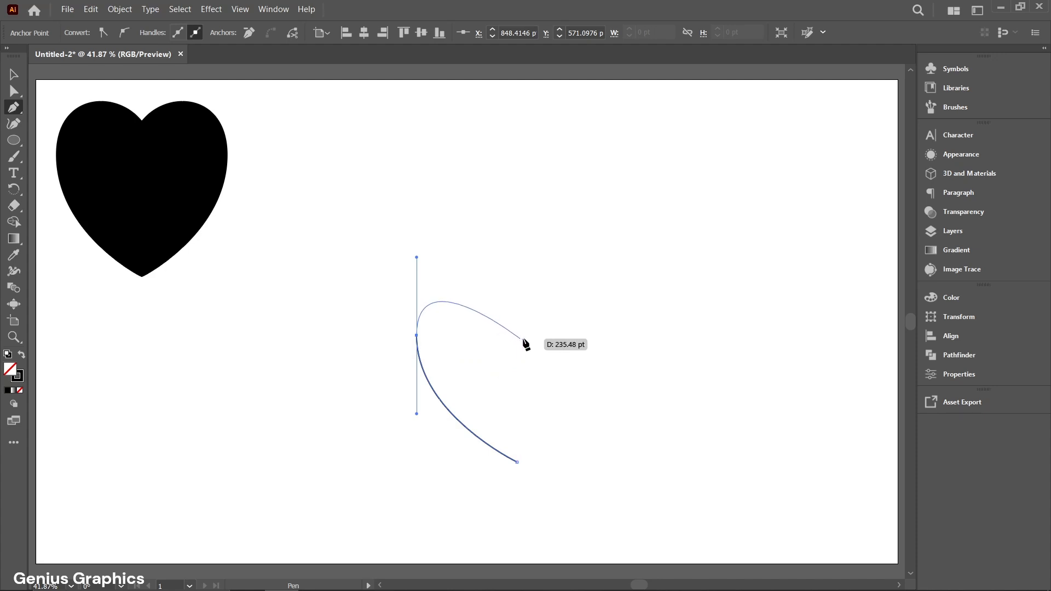
left_click_drag(526, 339, 527, 416)
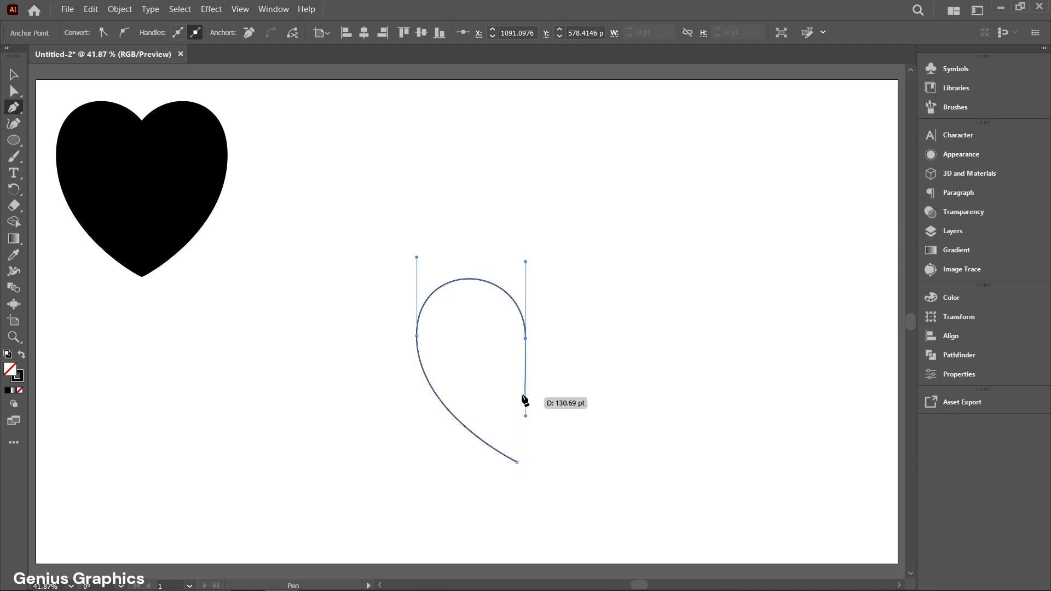
left_click(518, 463)
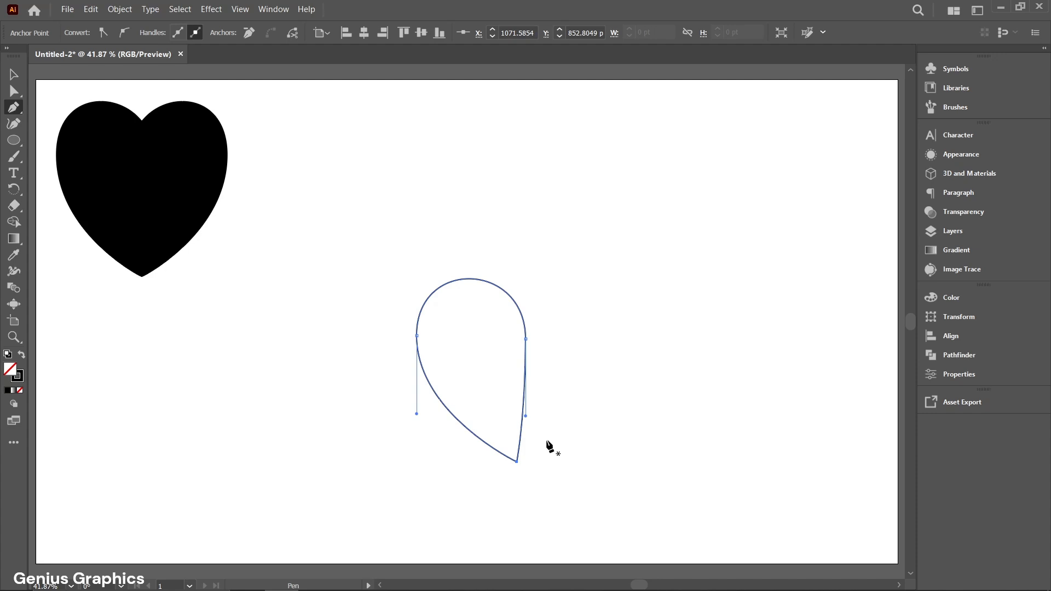
left_click(14, 73)
left_click(389, 239)
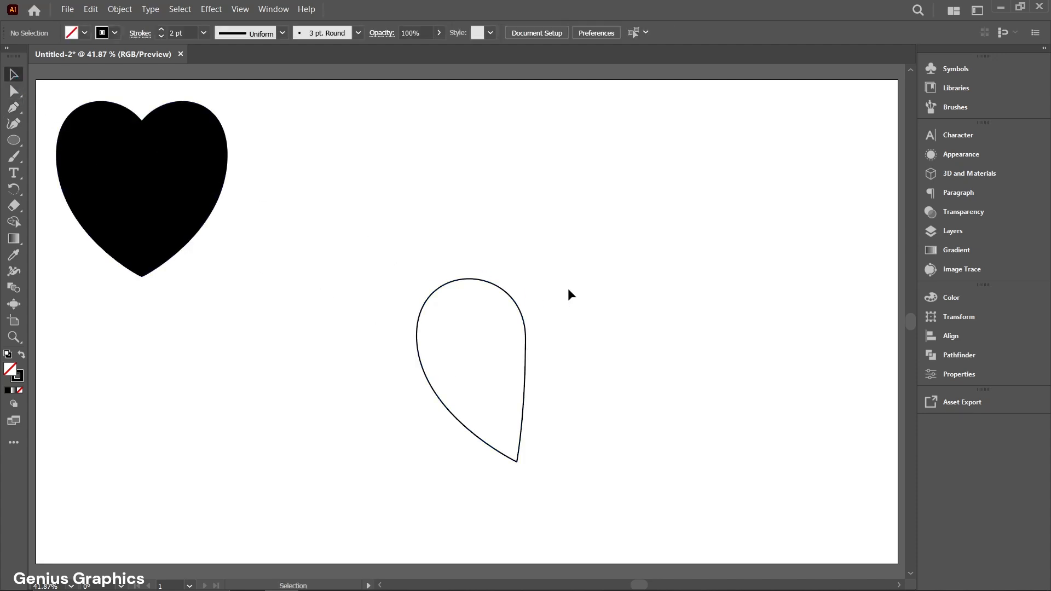
Create a reflected copy of the half-heart across the vertical axis
left_click(517, 303)
right_click(562, 370)
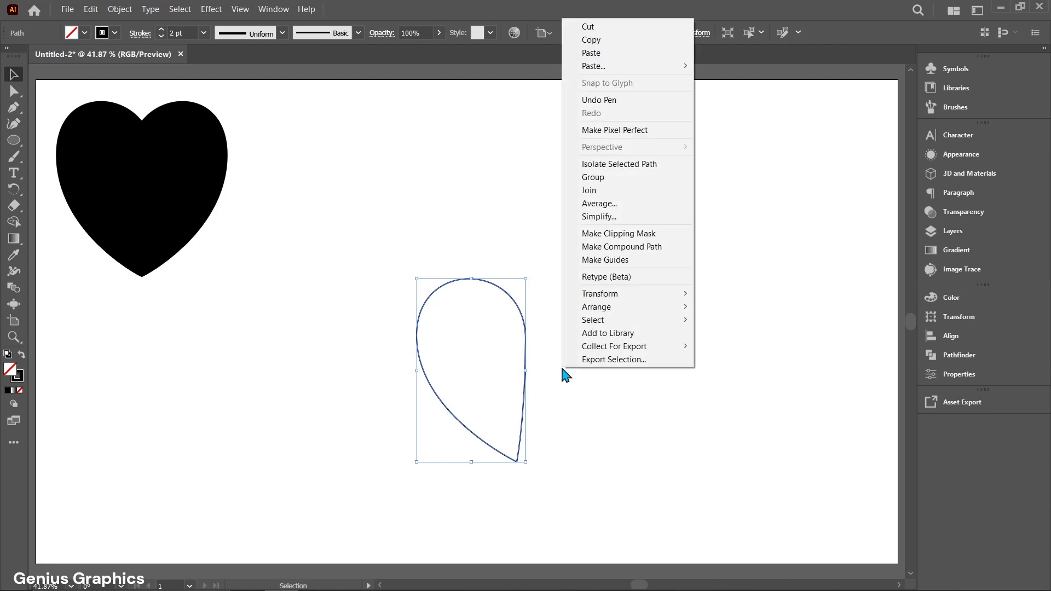
mouse_move(606, 294)
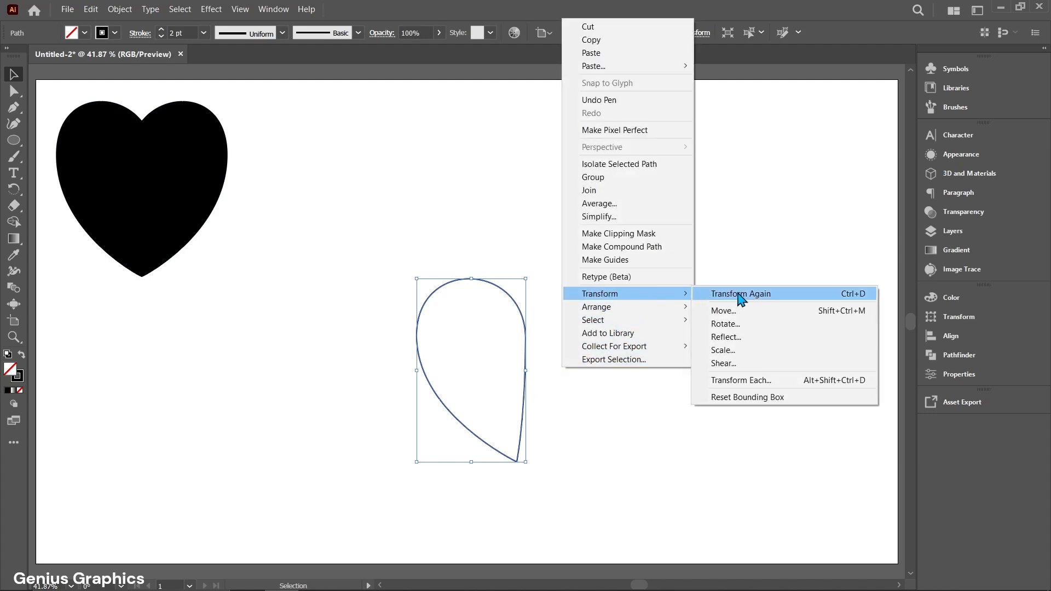
left_click(734, 338)
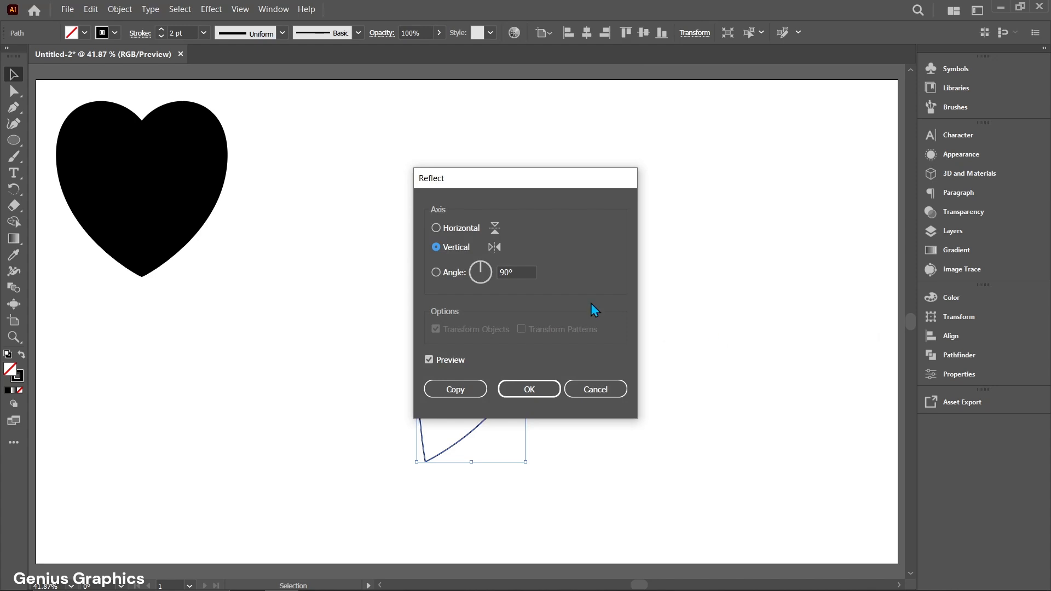
left_click_drag(481, 183, 653, 197)
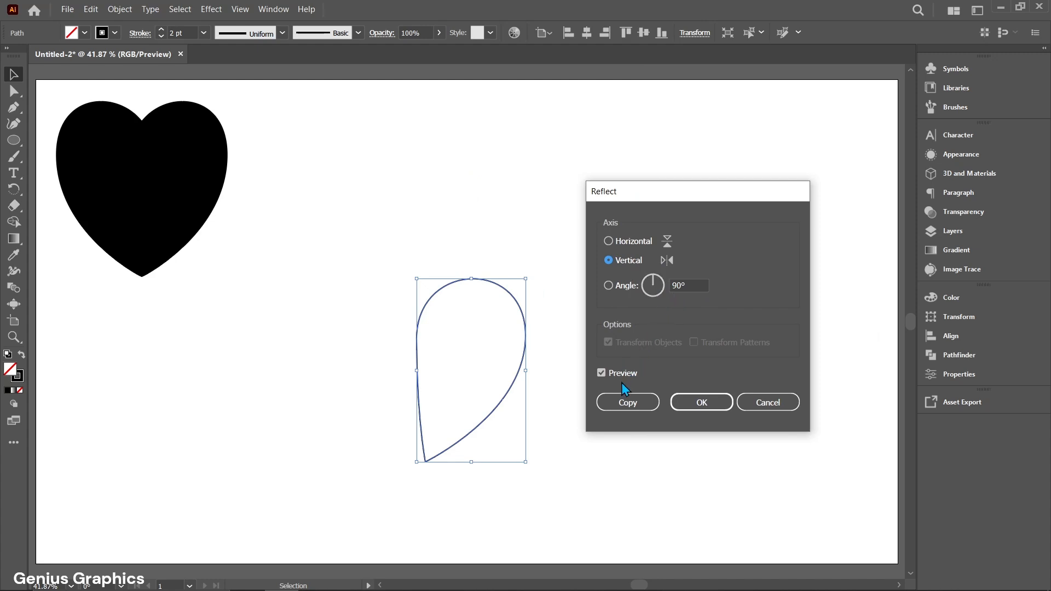
left_click(620, 398)
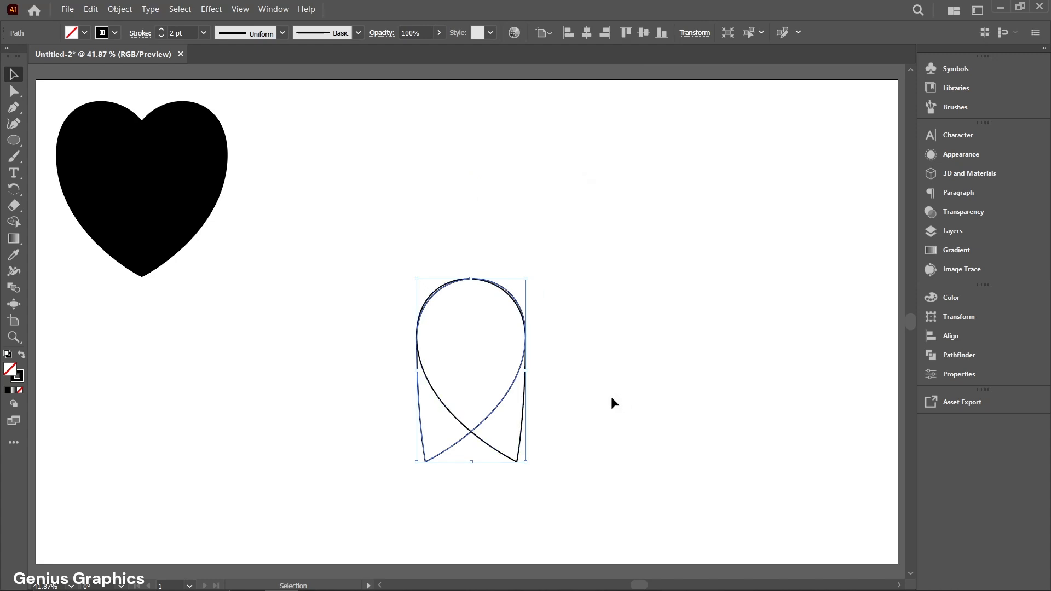
left_click(608, 400)
In outline view, move the reflected half horizontally to the right until both bottom tips coincide, and return to the normal preview
scroll(490, 442, "up", 1)
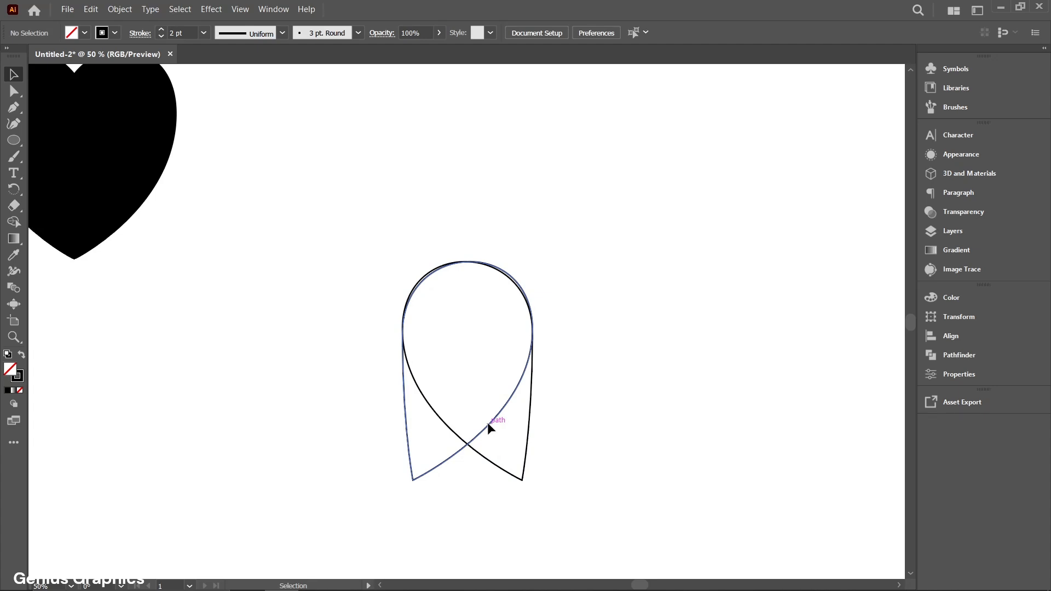
left_click(489, 428)
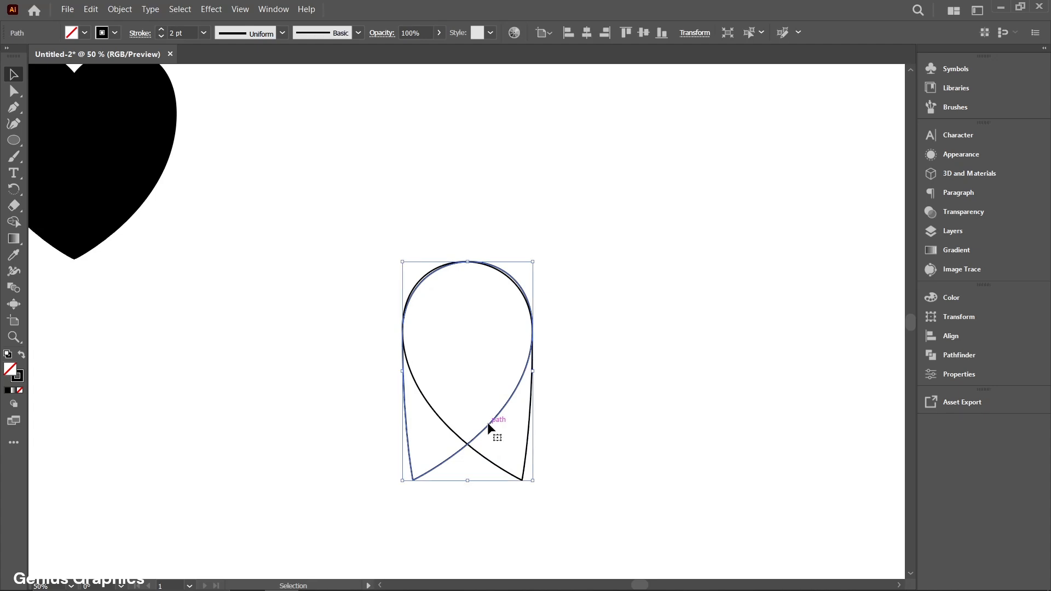
key("ctrl+y")
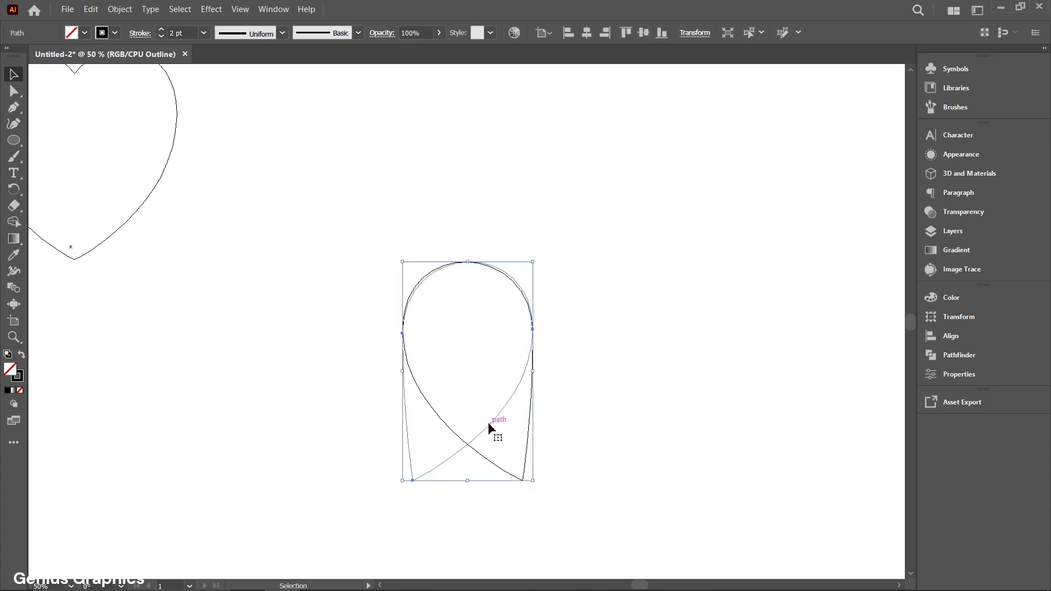
left_click_drag(489, 424, 515, 484)
scroll(504, 488, "up", 7)
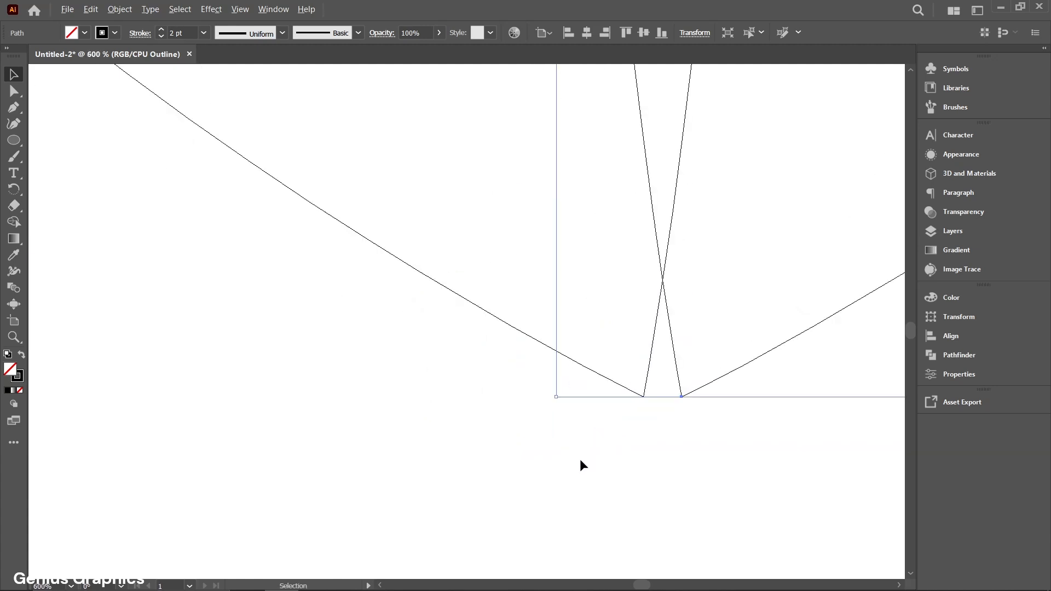
left_click_drag(678, 374, 643, 380)
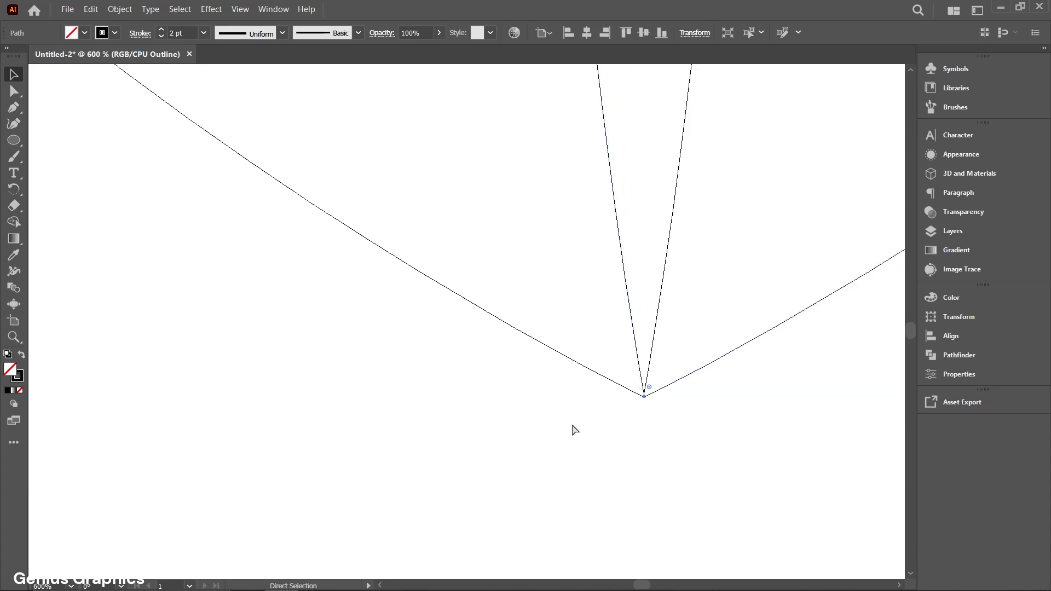
key("ctrl+0")
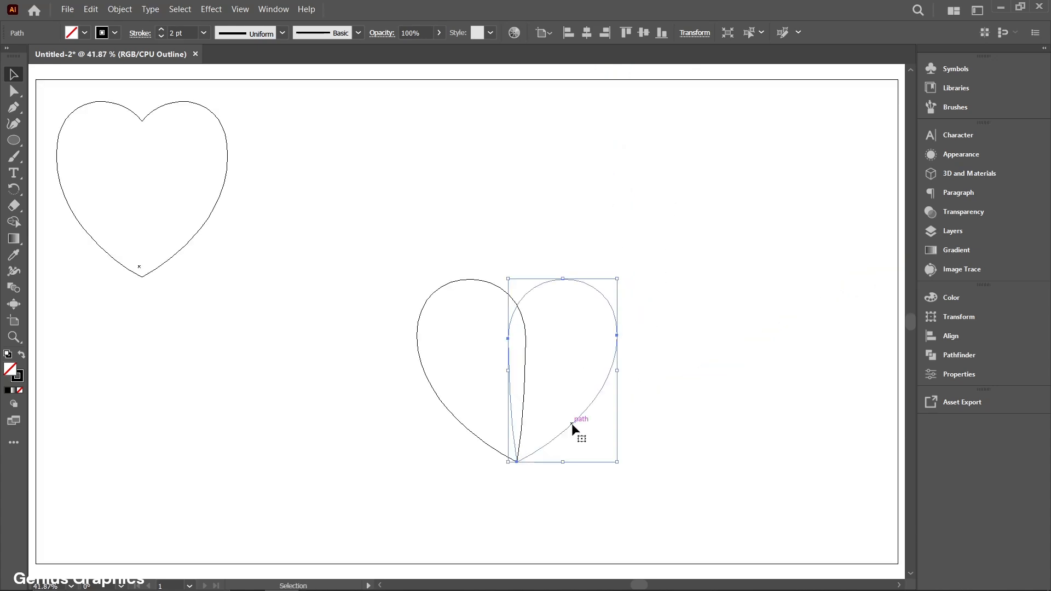
left_click(640, 417)
key("ctrl+y")
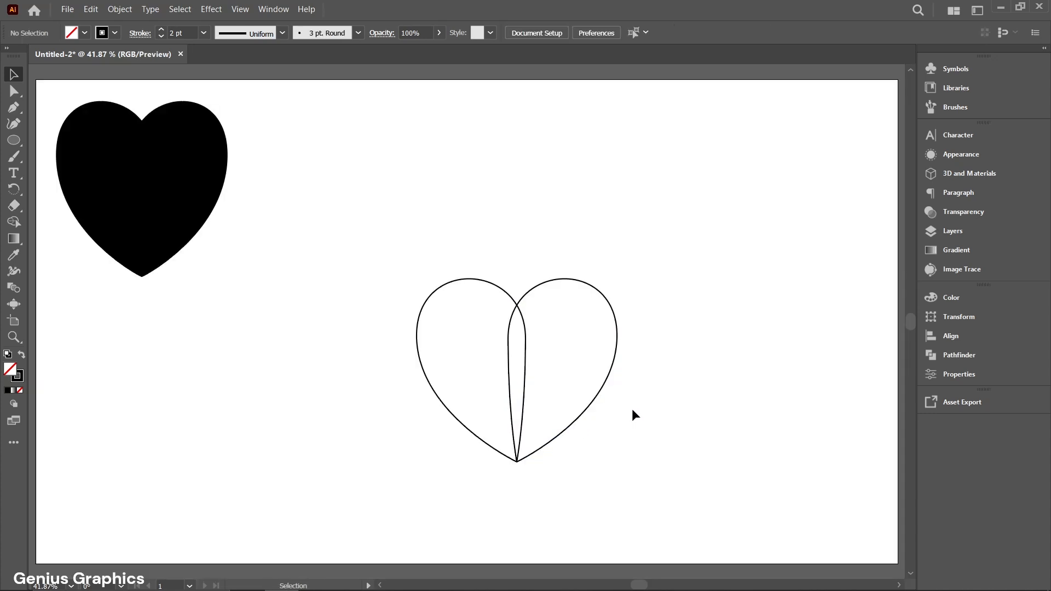
Merge both halves into a single heart with the Shape Builder tool, and fill it with black
left_click_drag(695, 247, 334, 488)
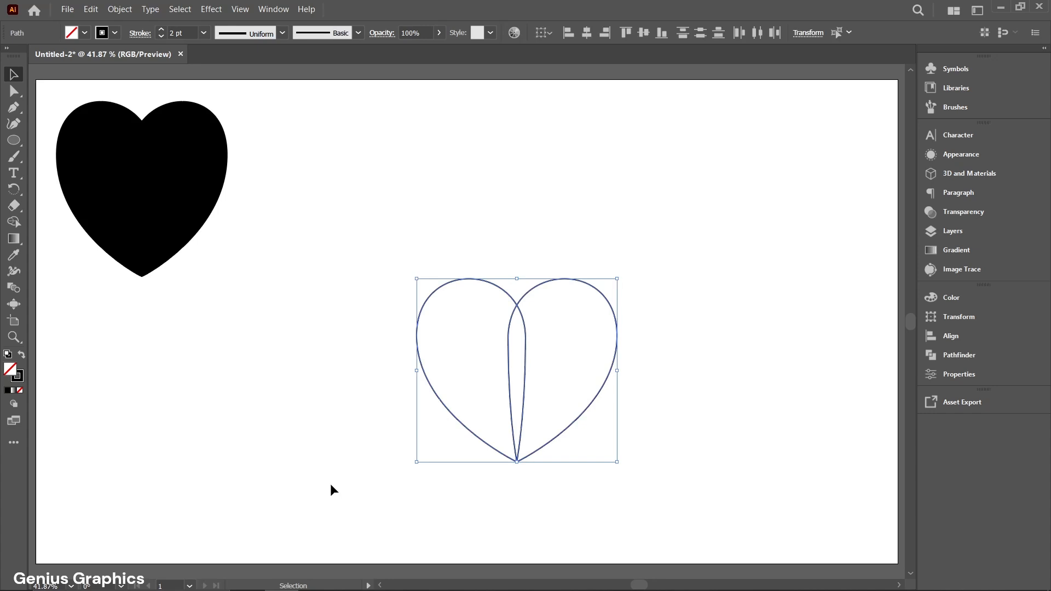
left_click(14, 224)
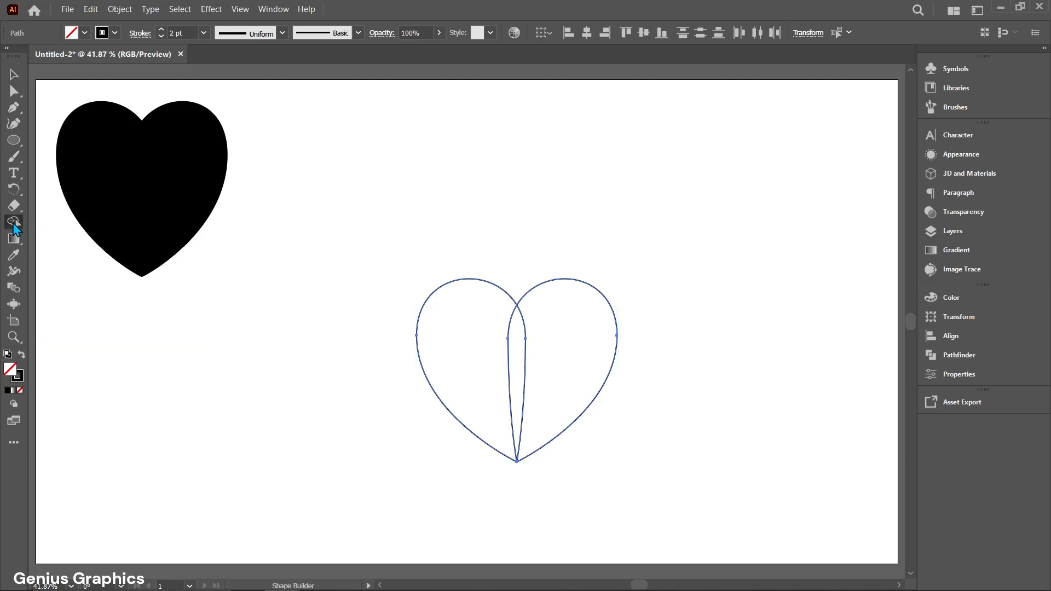
mouse_move(481, 364)
left_mouse_down()
mouse_move(527, 385)
mouse_move(554, 376)
left_mouse_up()
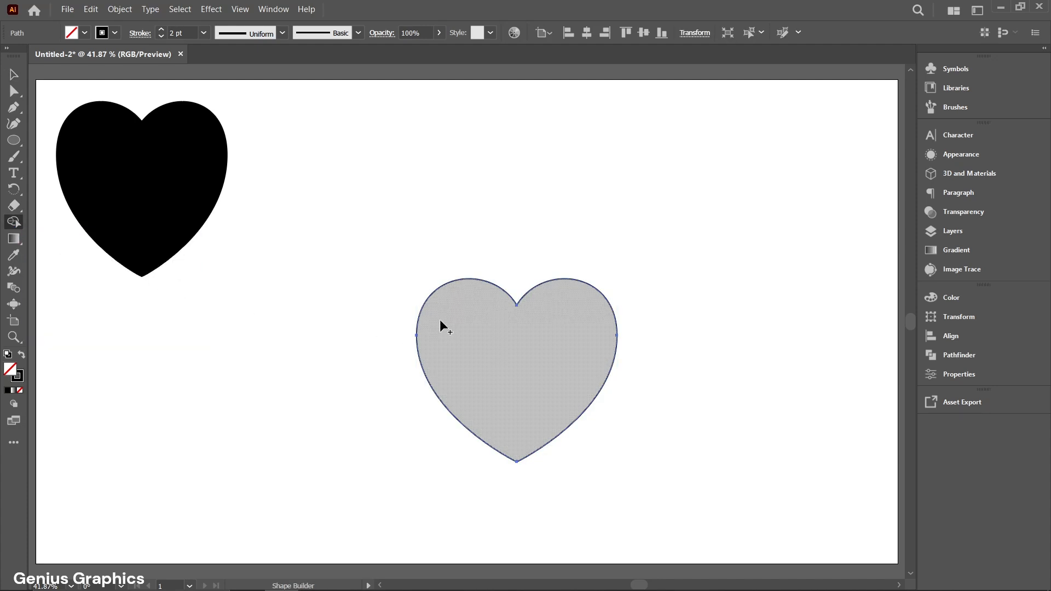
left_click(15, 79)
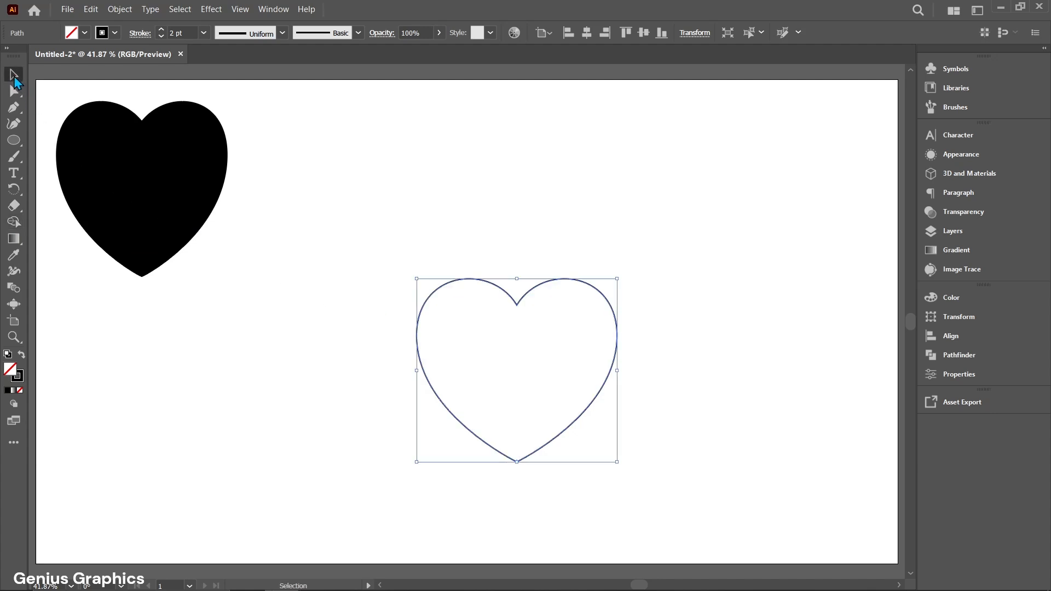
left_click(85, 33)
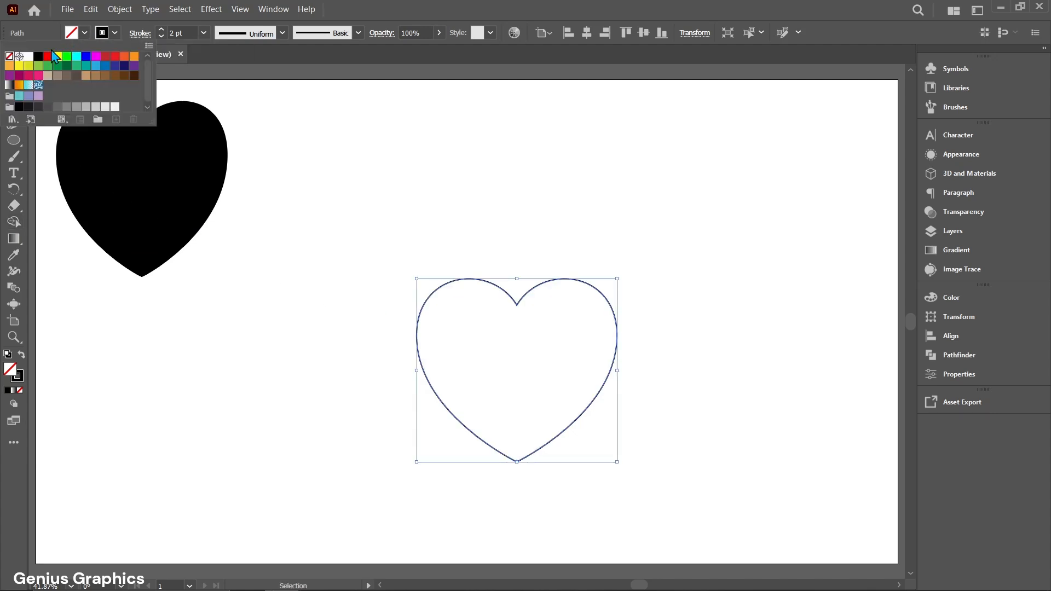
left_click(41, 58)
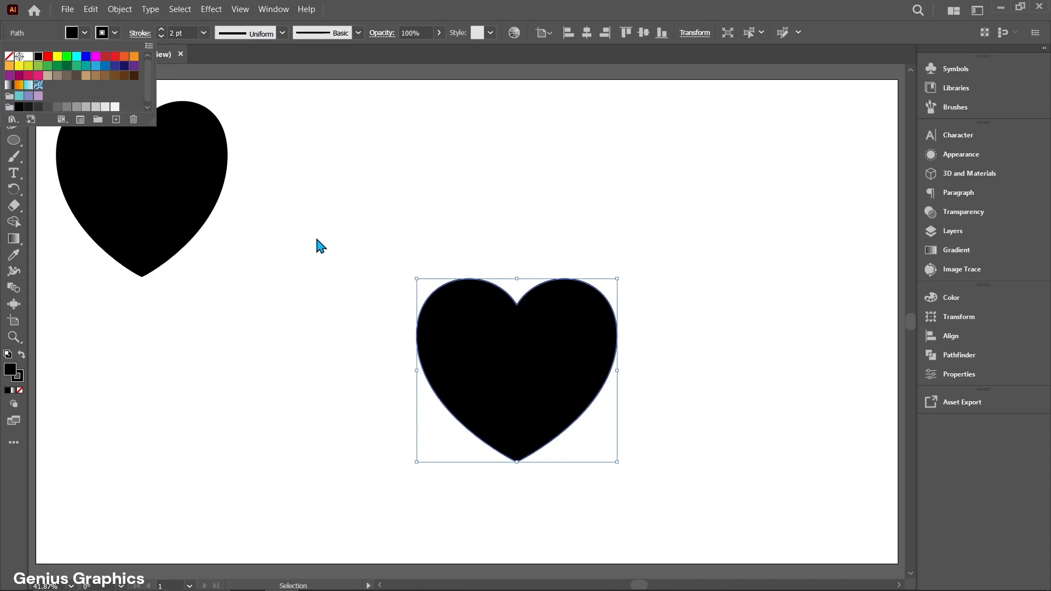
Enlarge the finished heart from its upper-left corner, nudge it slightly downward, and deselect it
left_click_drag(417, 278, 315, 197)
mouse_move(521, 362)
left_mouse_down()
mouse_move(518, 342)
mouse_move(523, 372)
left_mouse_up()
left_click(764, 467)
left_click(744, 438)
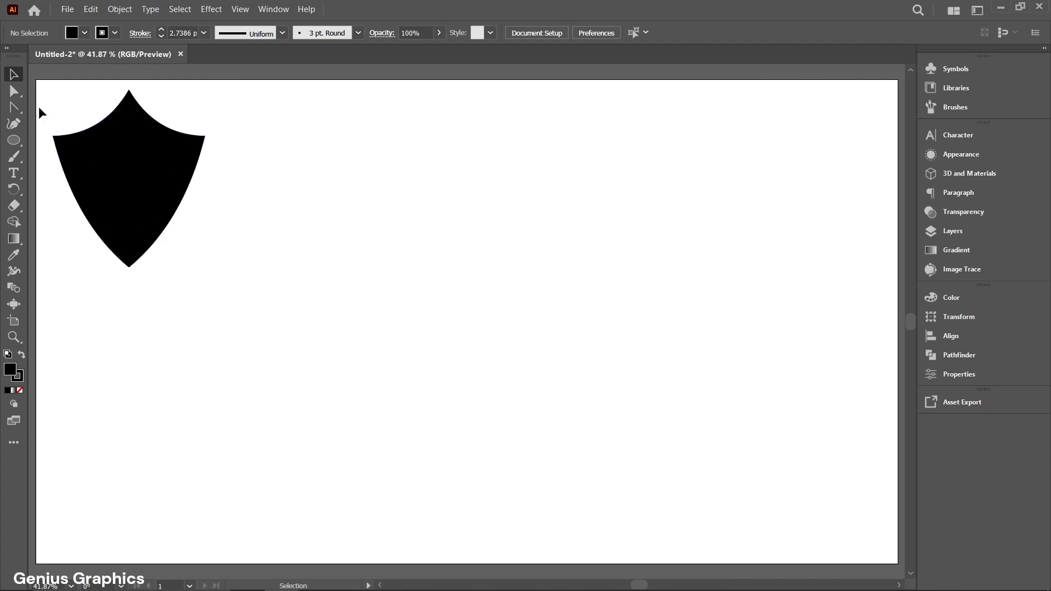
With no fill and a 2 pt stroke, Pen-draw an open left half-shield of two straight segments, about 257 pt wide and 504 pt tall
left_click_drag(22, 108, 59, 108)
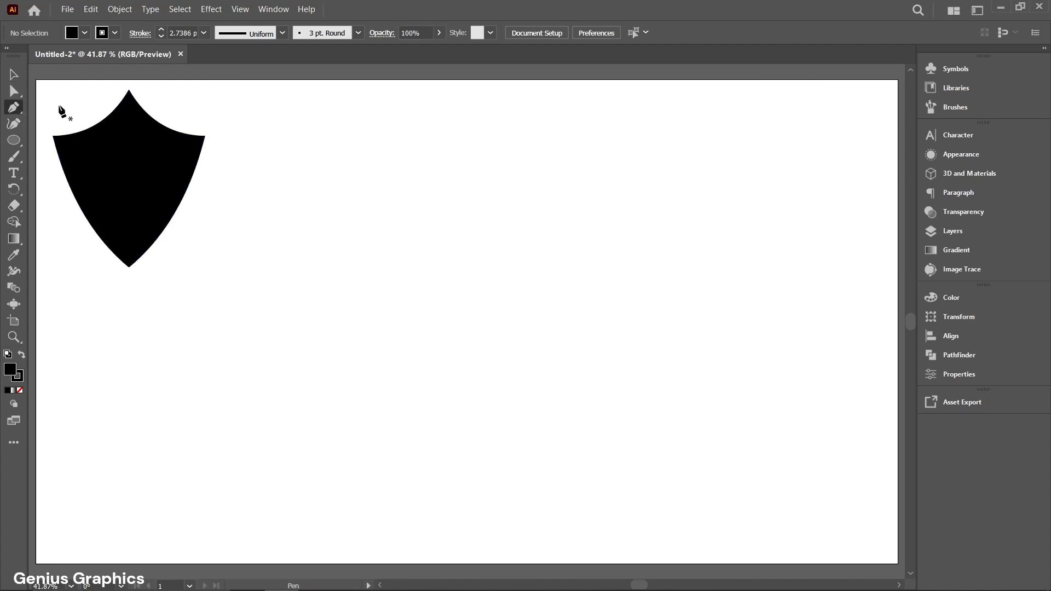
left_click(85, 33)
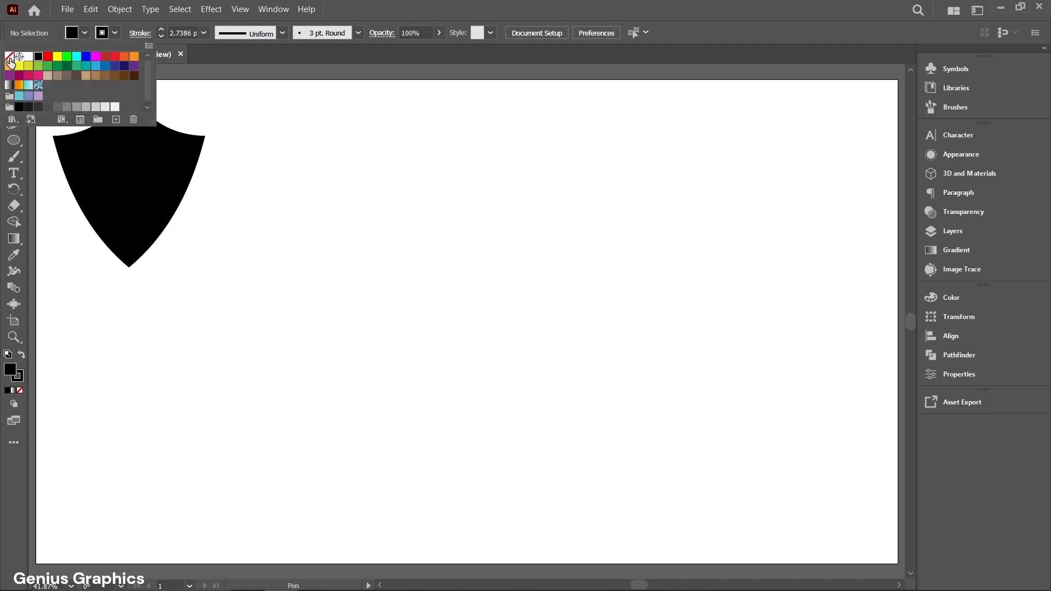
left_click(10, 56)
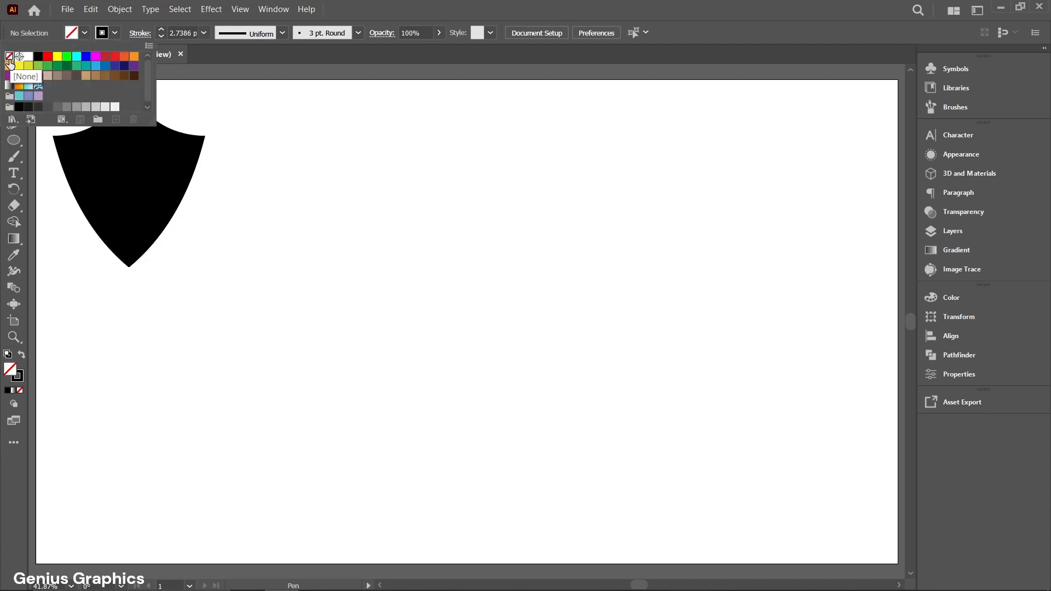
left_click(160, 37)
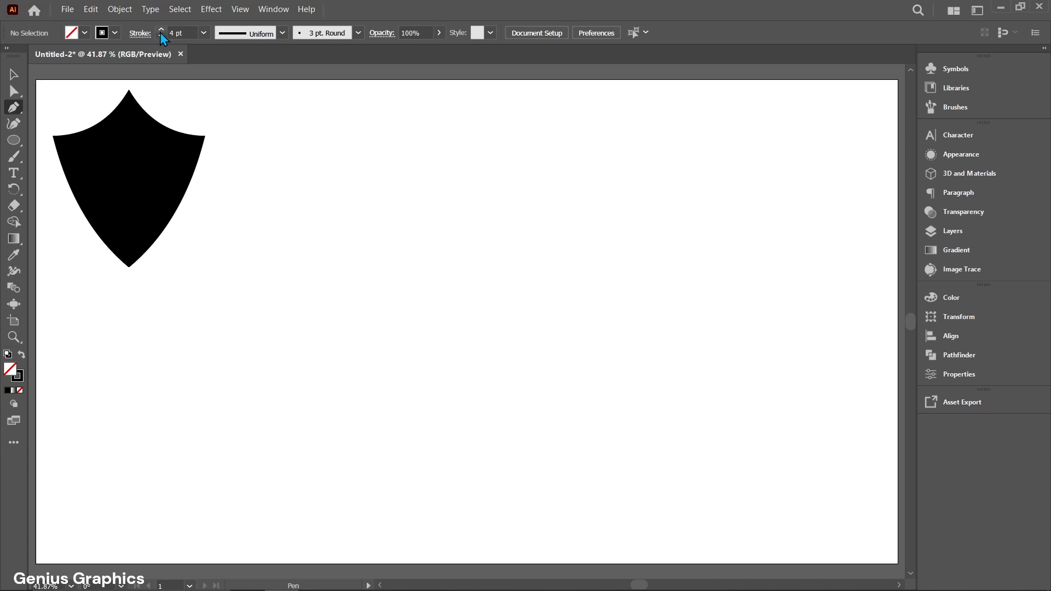
left_click(161, 36)
left_click(479, 202)
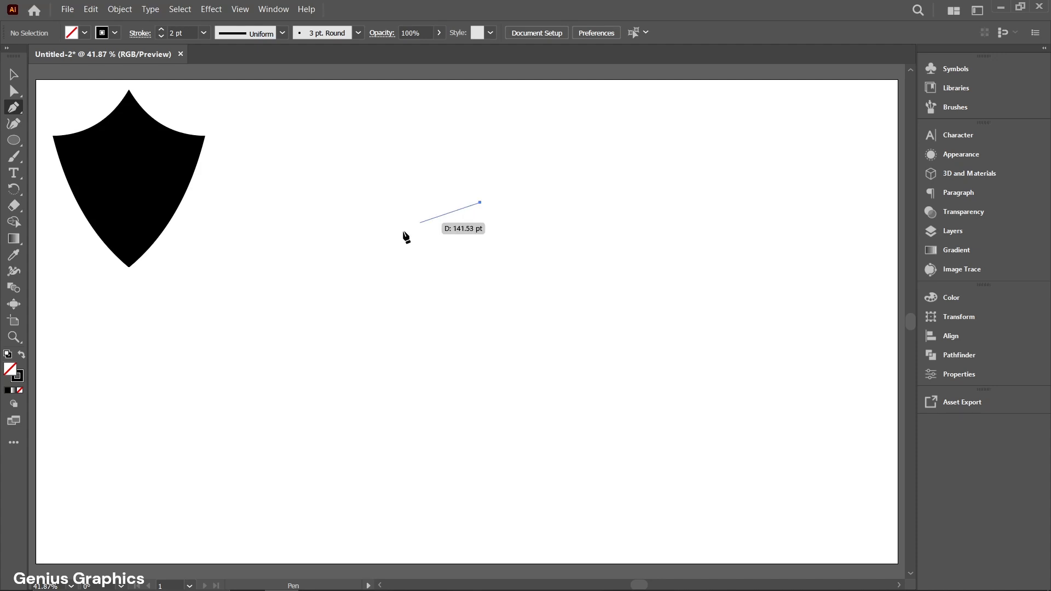
left_click(365, 257)
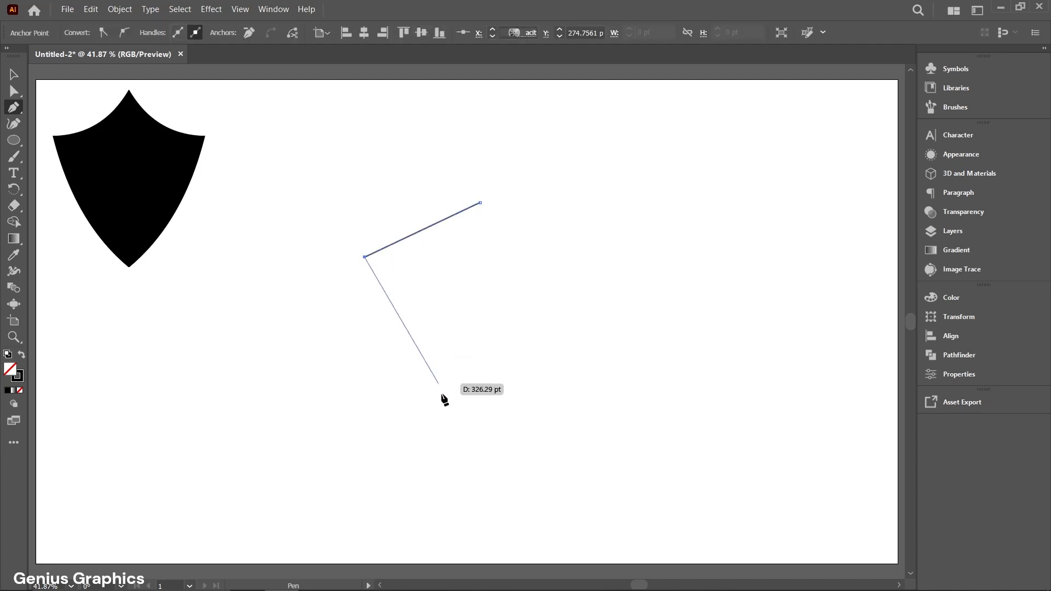
left_click(480, 428)
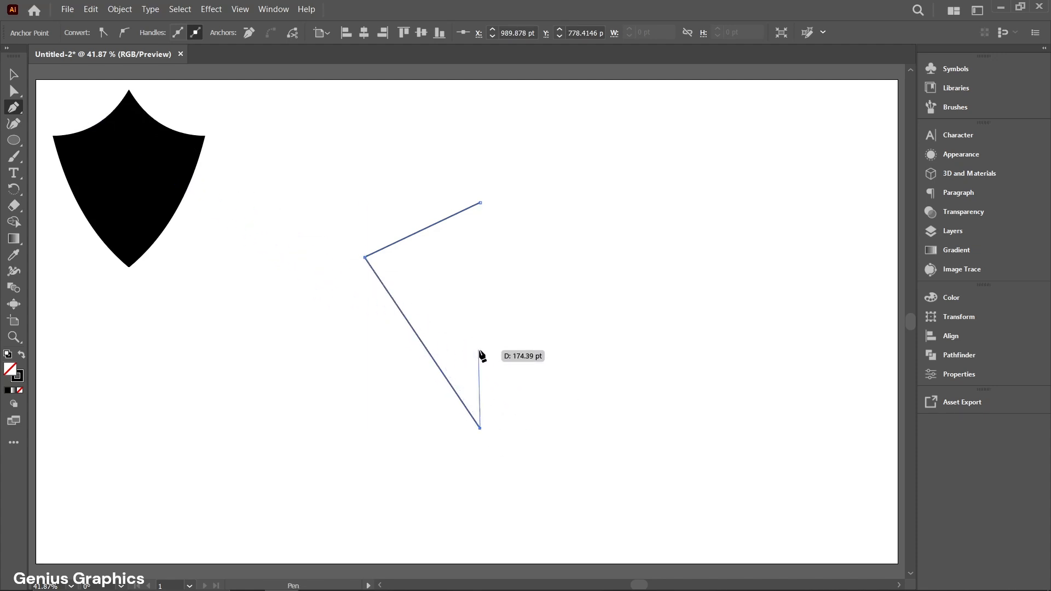
left_click(15, 75)
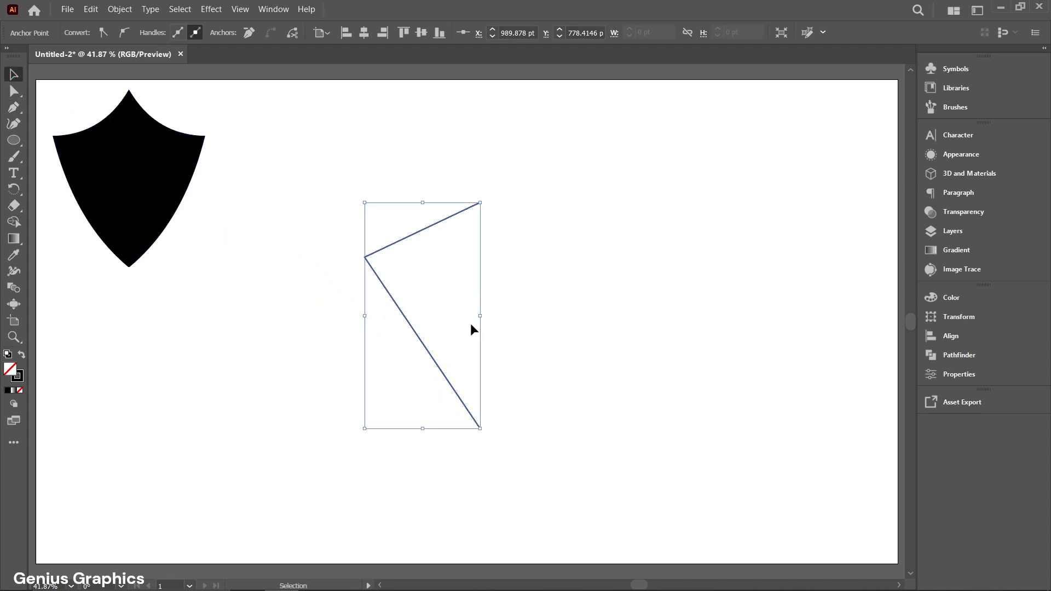
left_click(535, 339)
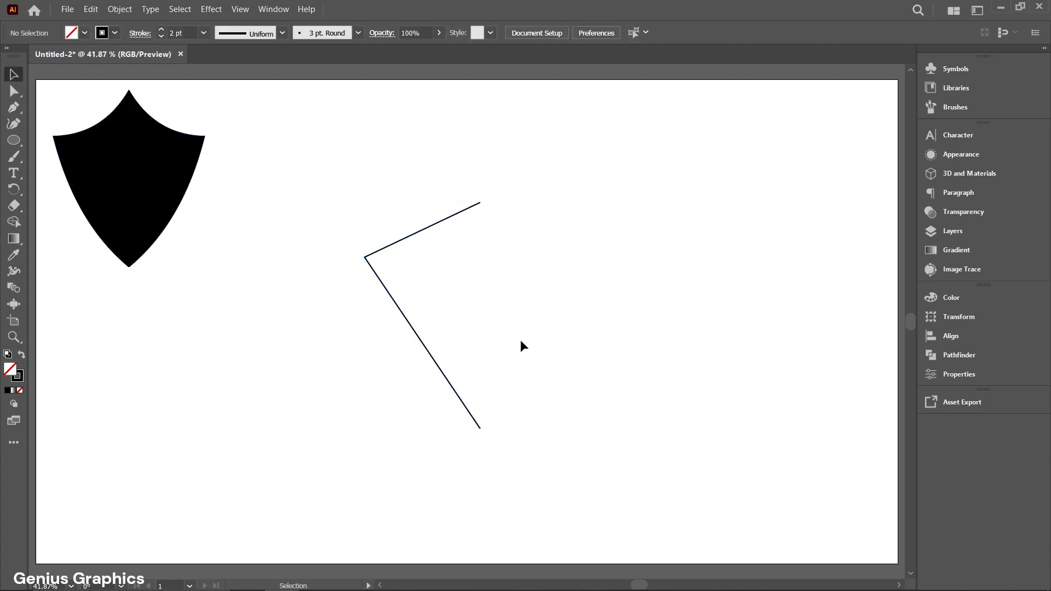
Bend the half-shield's segments with the Anchor Point tool, curving the upper one inward and the lower one outward
left_click_drag(446, 305, 376, 367)
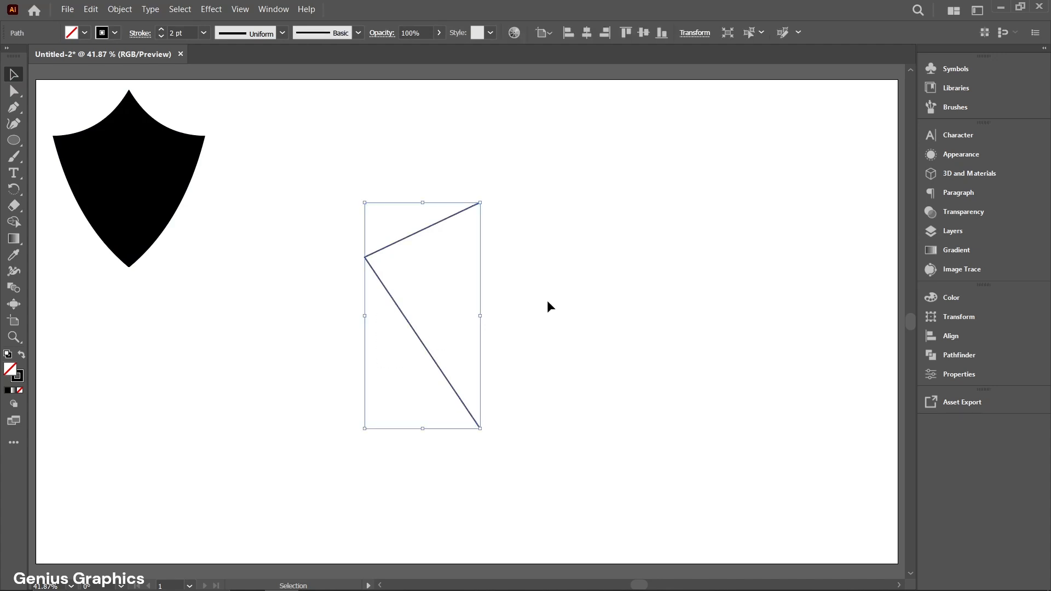
left_click(17, 111)
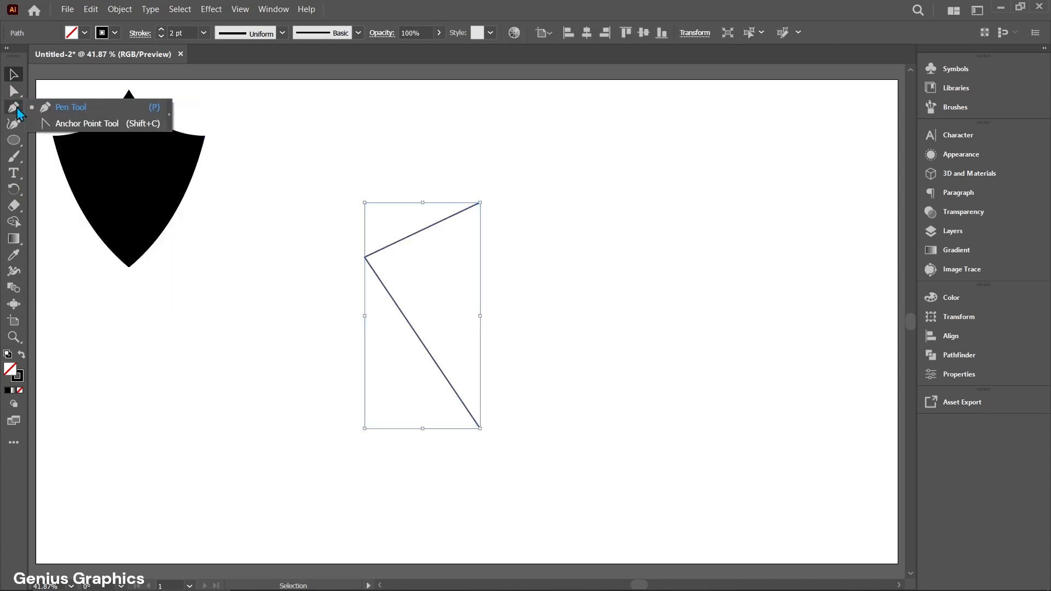
left_click(77, 126)
left_click_drag(418, 234, 432, 244)
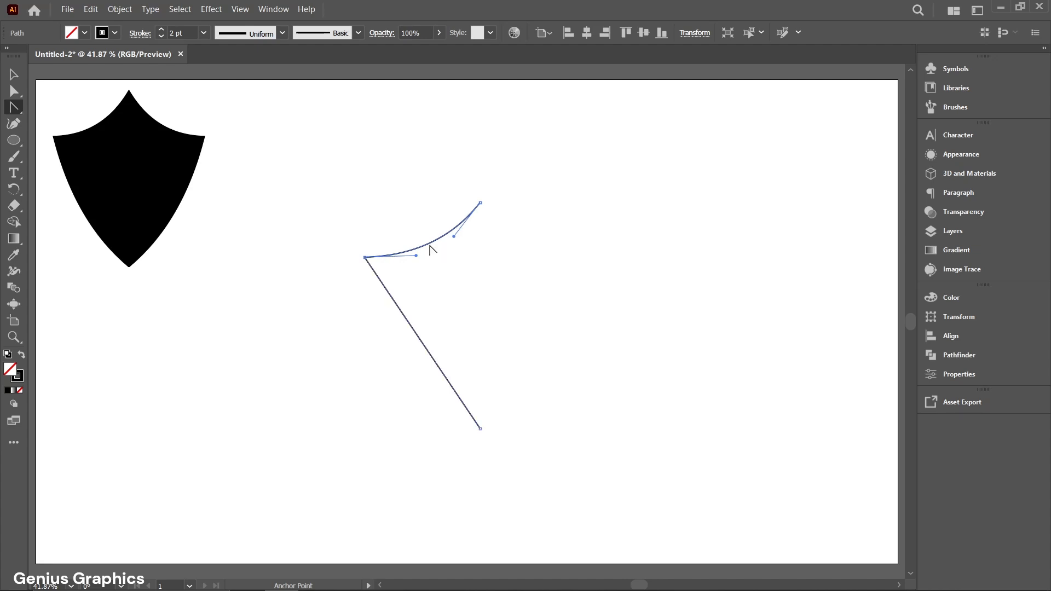
left_click(421, 346)
left_click_drag(419, 346, 407, 359)
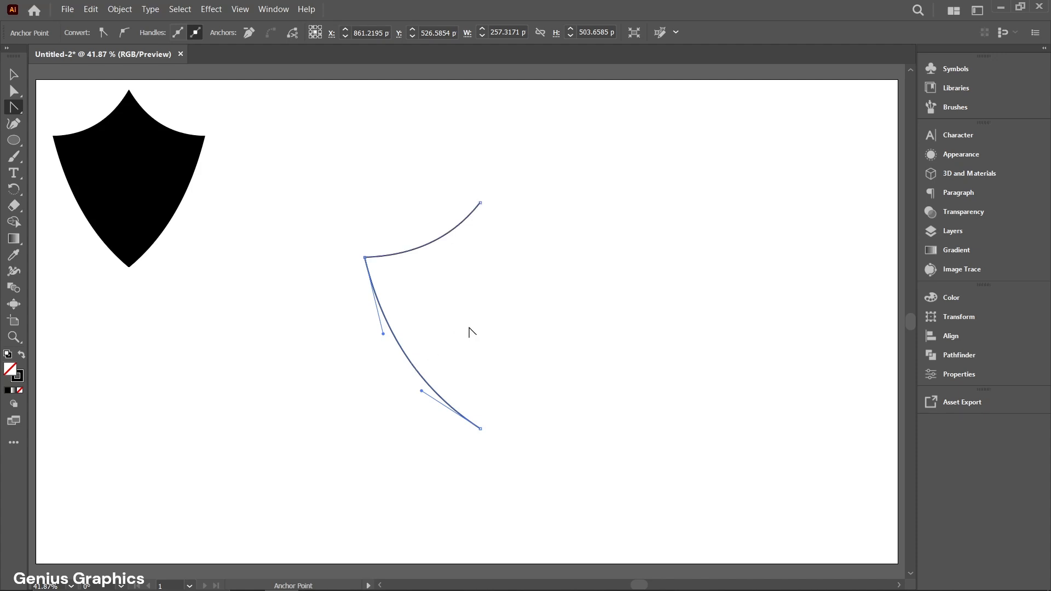
Create a reflected copy of the half-shield across the vertical axis
left_click(14, 74)
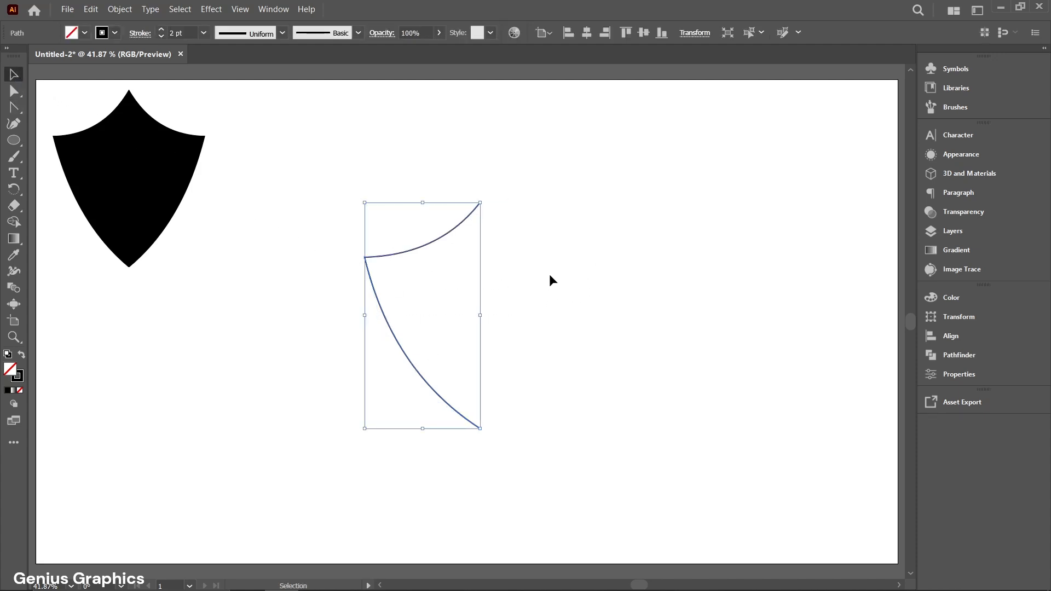
right_click(533, 258)
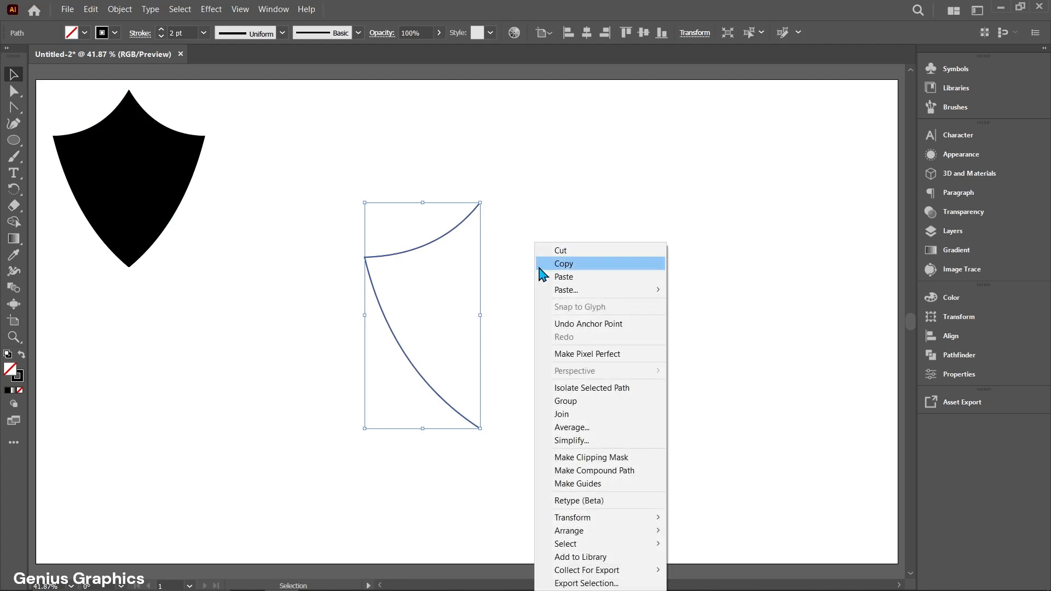
mouse_move(588, 519)
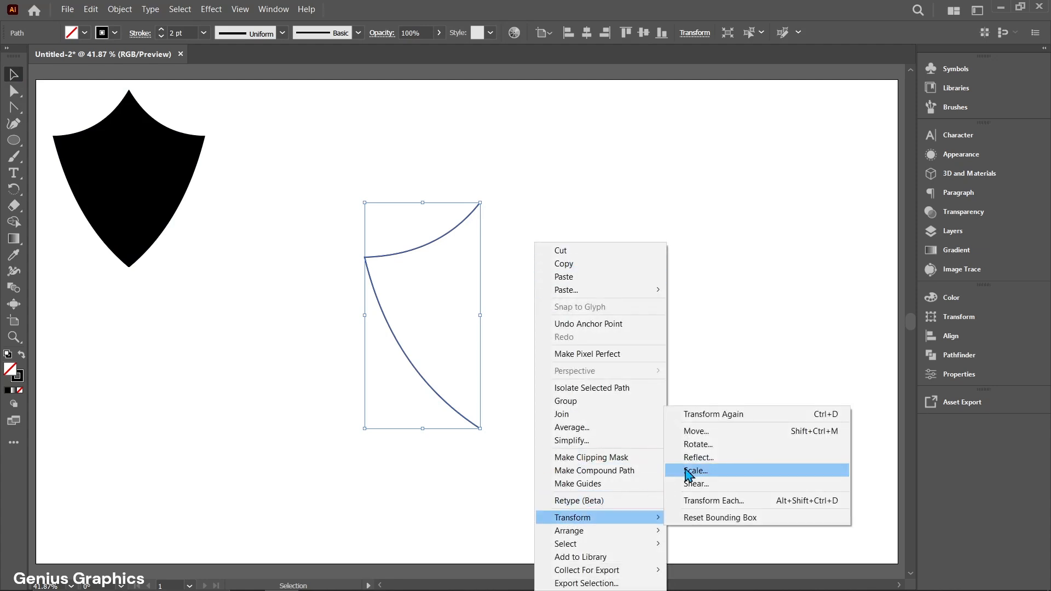
left_click(700, 458)
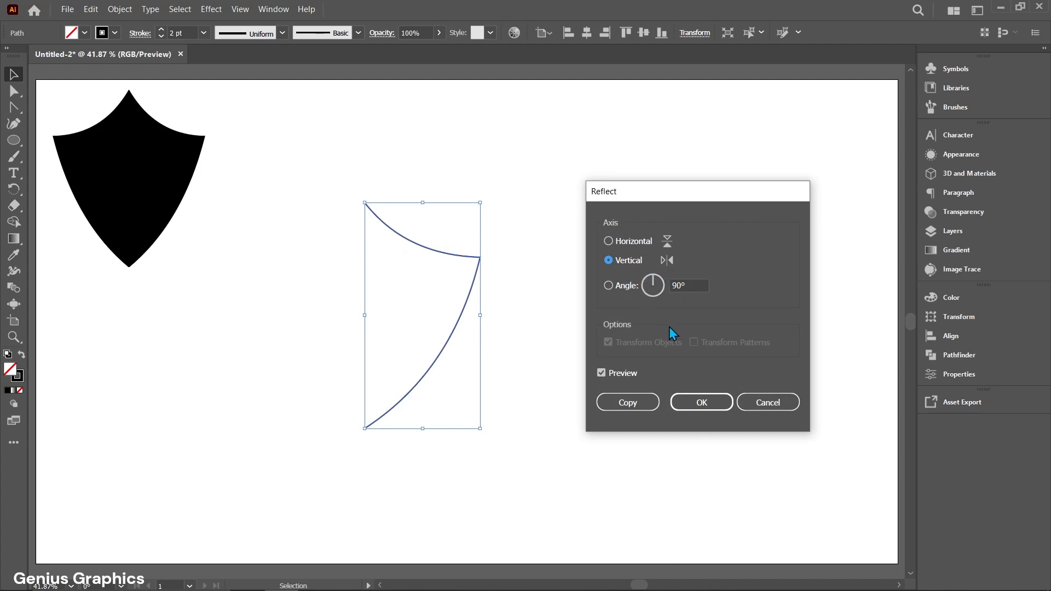
left_click(634, 412)
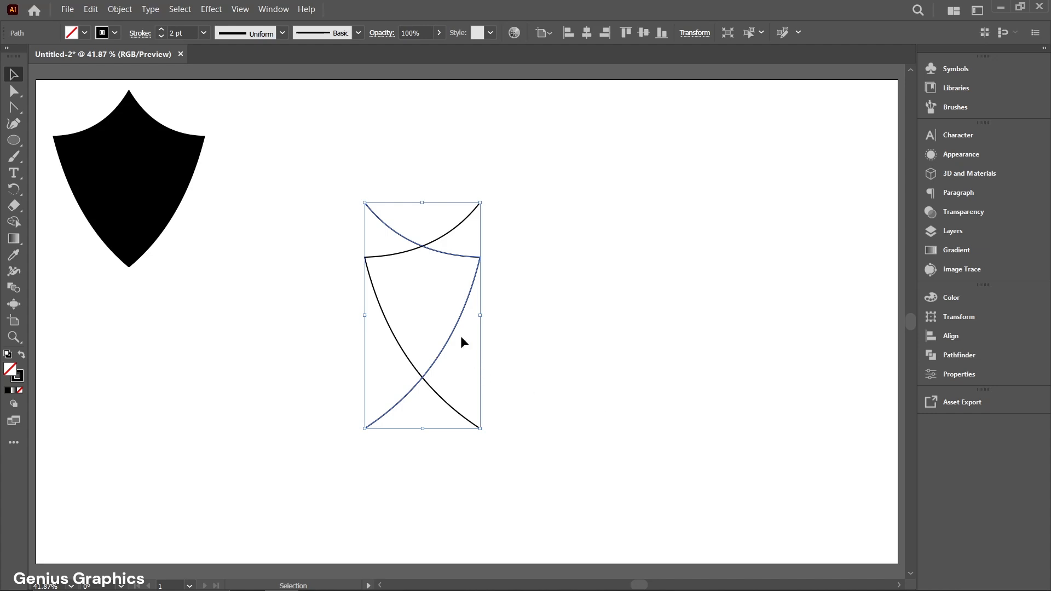
Move the reflected half-shield horizontally to the right until its tips meet the original's, fine-tuning the alignment in outline view before returning to preview
left_click_drag(451, 333, 567, 331)
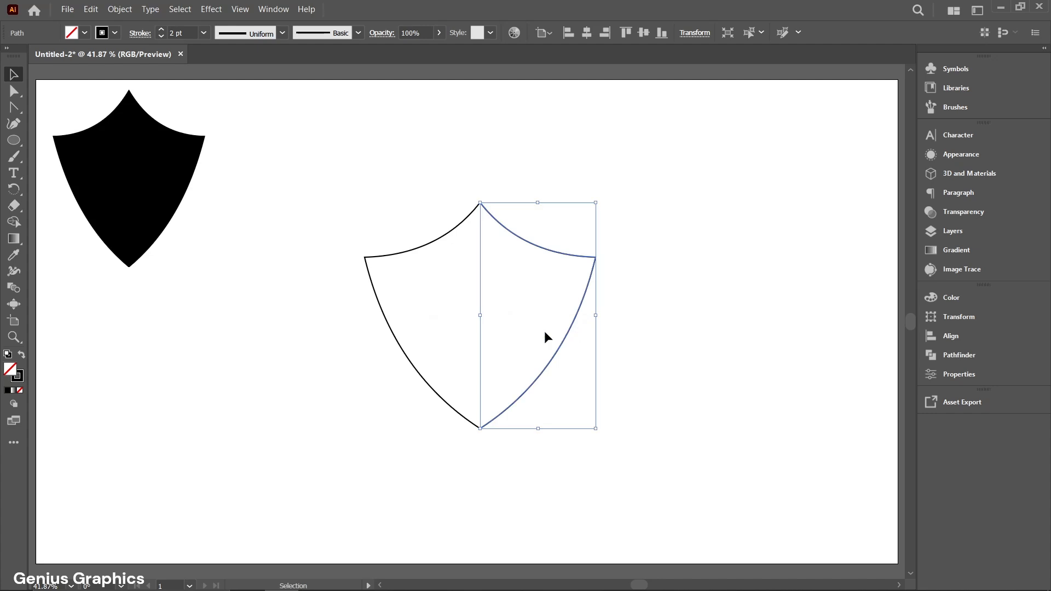
scroll(490, 441, "up", 4)
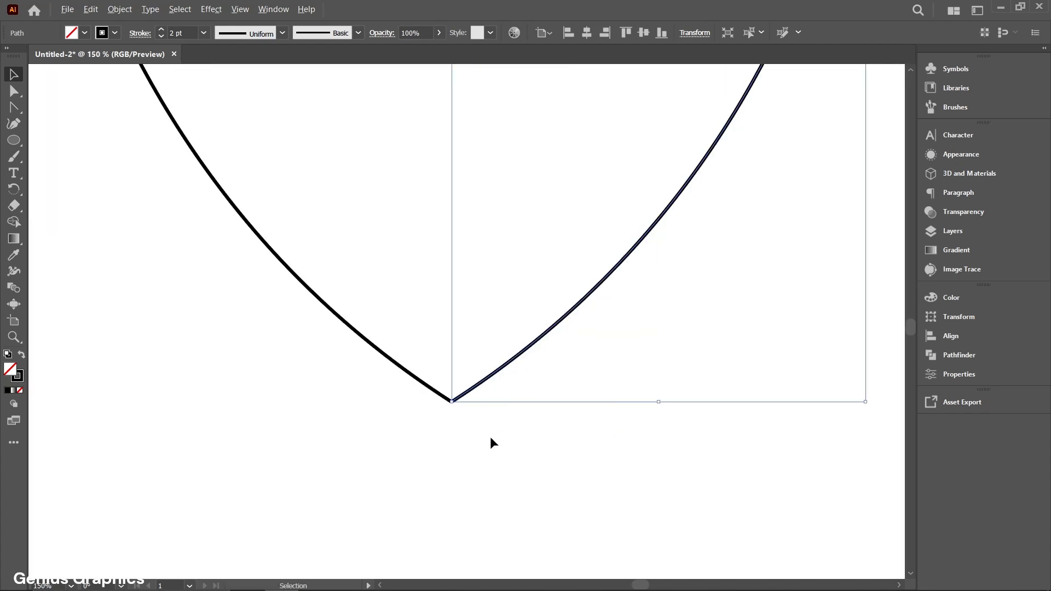
scroll(490, 438, "up", 2)
key("ctrl+y")
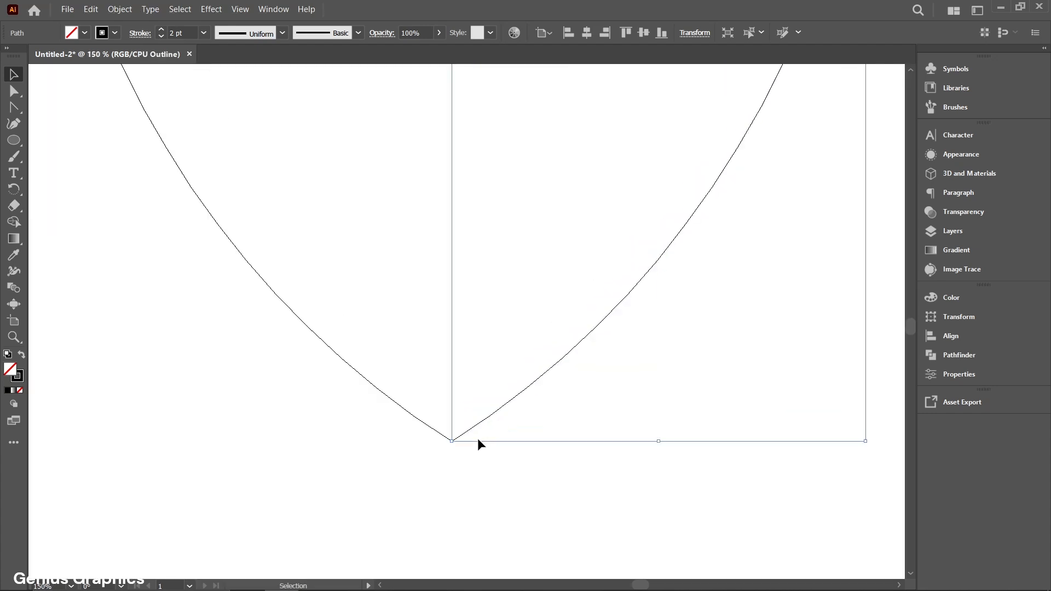
scroll(451, 458, "up", 4)
mouse_move(472, 363)
left_mouse_down()
mouse_move(485, 362)
mouse_move(473, 363)
left_mouse_up()
key("ctrl+0")
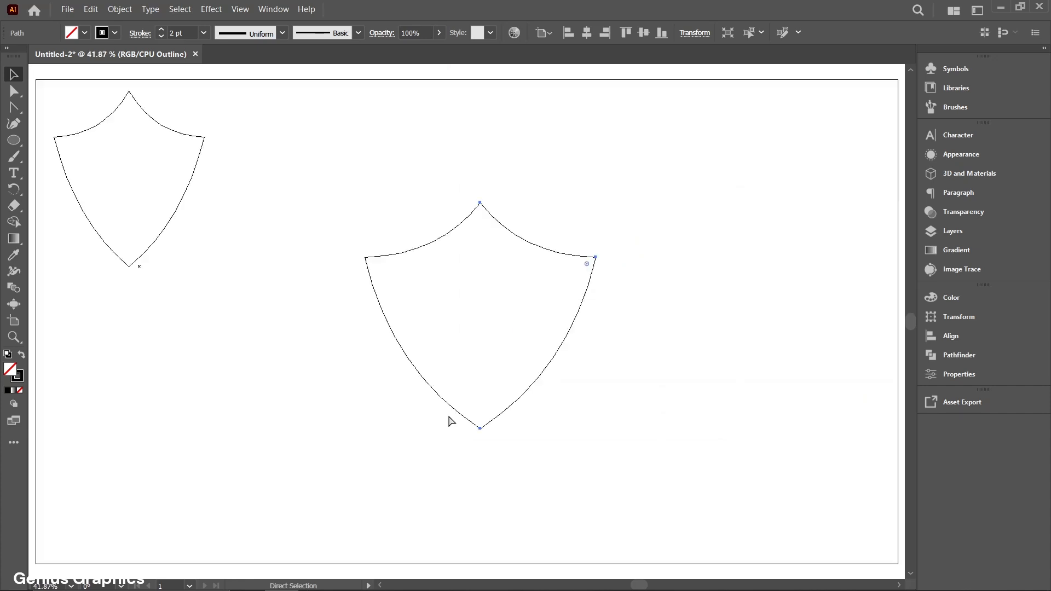
key("ctrl+y")
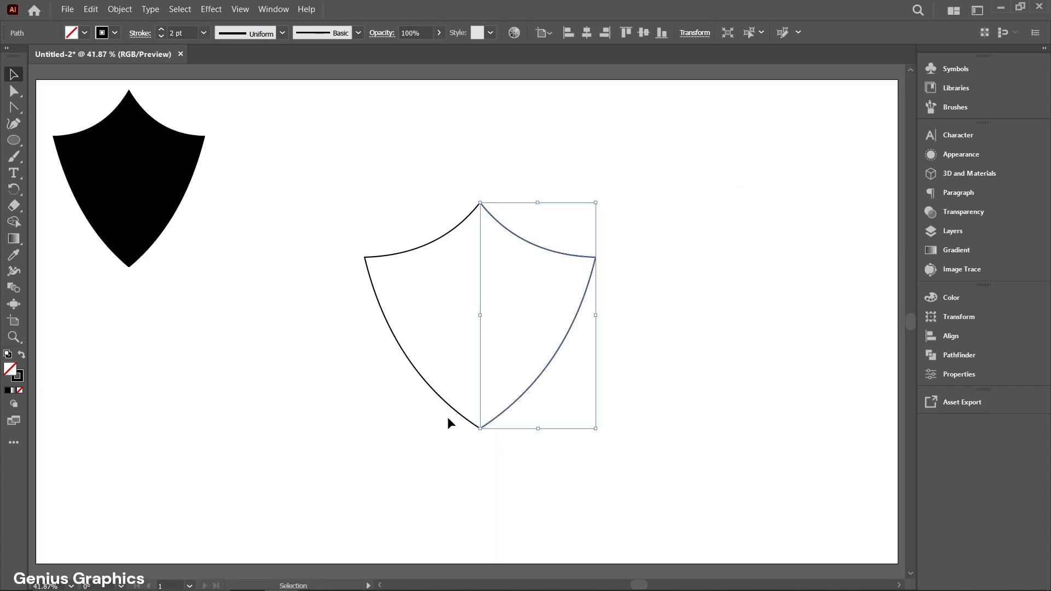
left_click(515, 307)
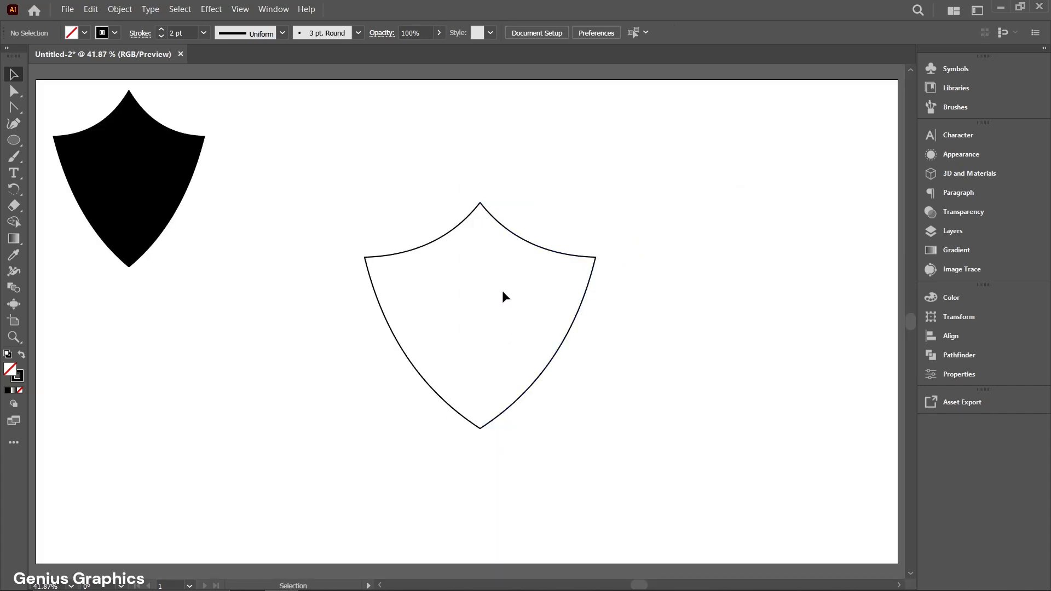
Select both shield halves and join their overlapping anchor points at the top tip
left_click_drag(679, 174, 323, 430)
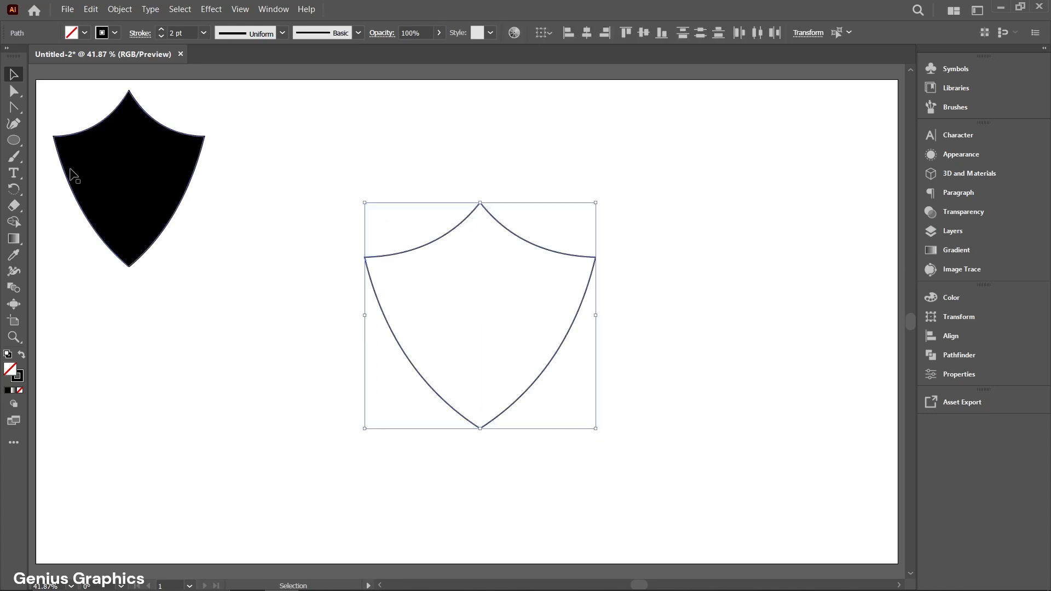
left_click(14, 91)
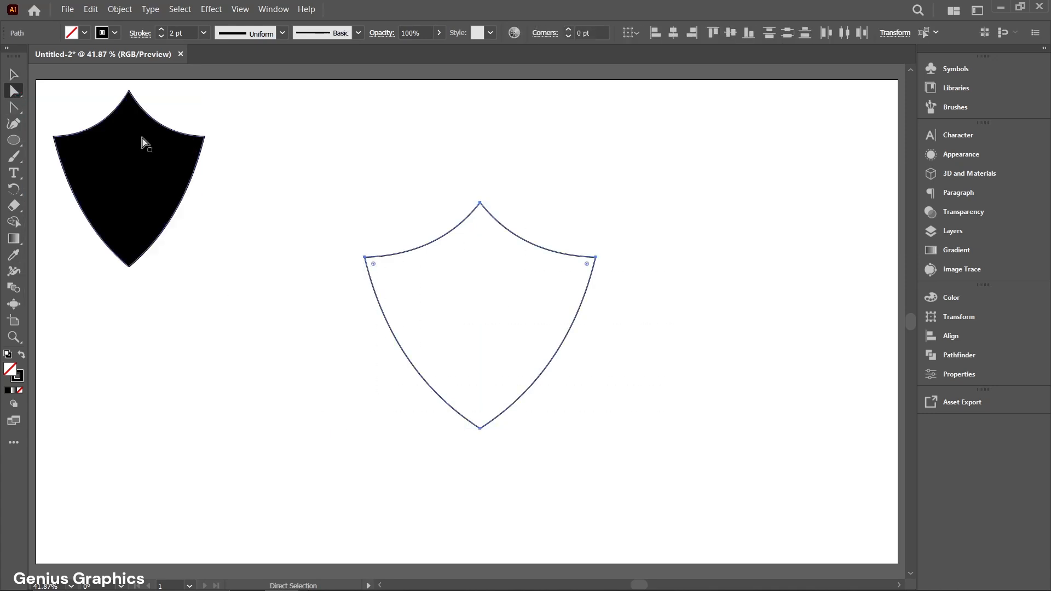
scroll(509, 221, "up", 3)
scroll(509, 221, "up", 2)
left_click_drag(305, 123, 461, 216)
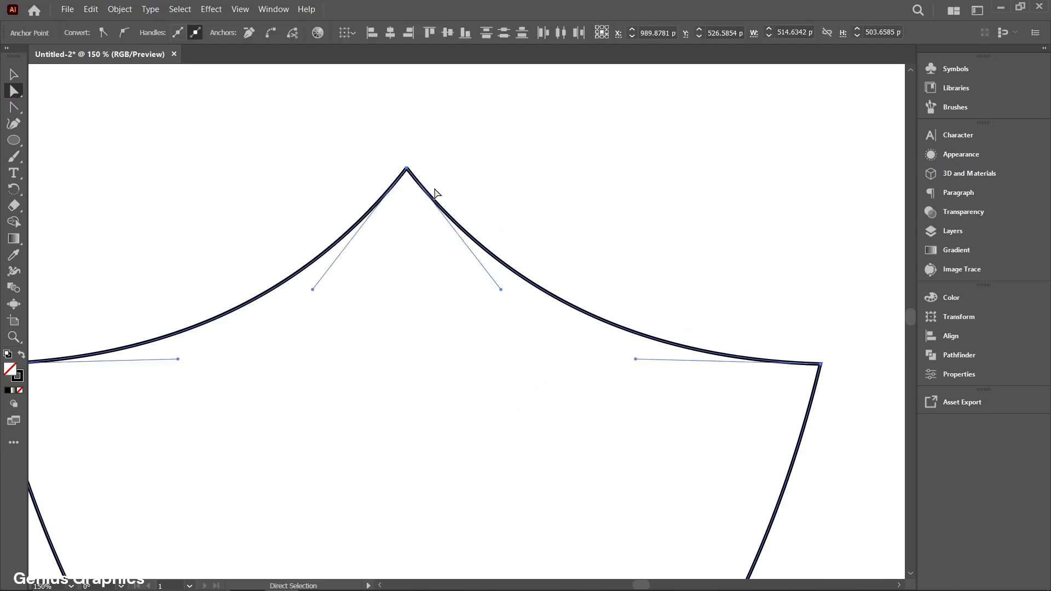
scroll(422, 174, "up", 4)
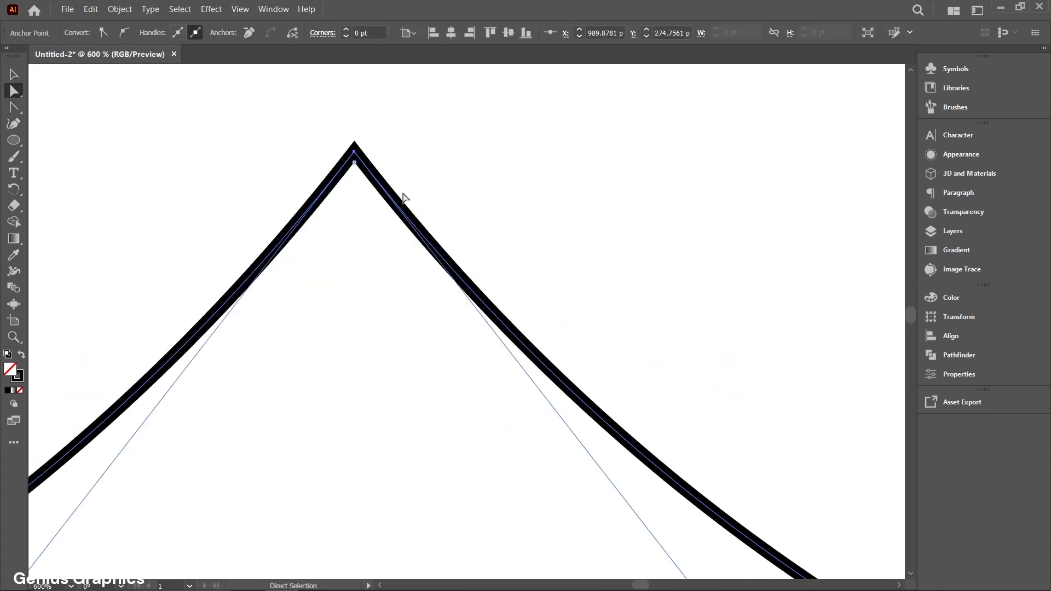
Join the overlapping anchor points at the shield's bottom tip to close the outline
scroll(426, 219, "down", 7)
scroll(416, 357, "up", 3)
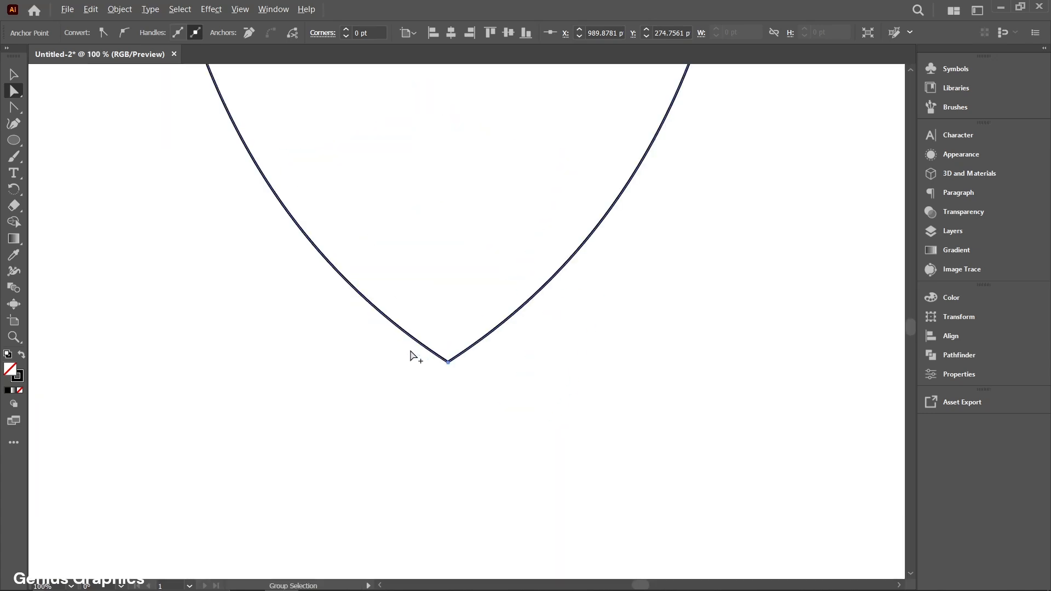
scroll(411, 353, "up", 3)
left_click_drag(364, 295, 457, 382)
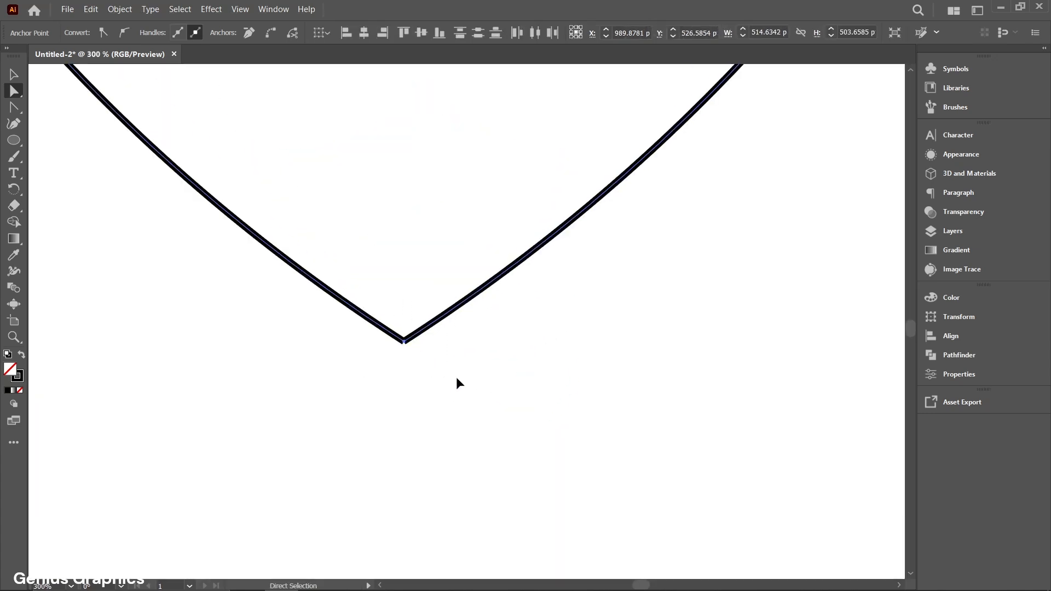
scroll(395, 332, "up", 2)
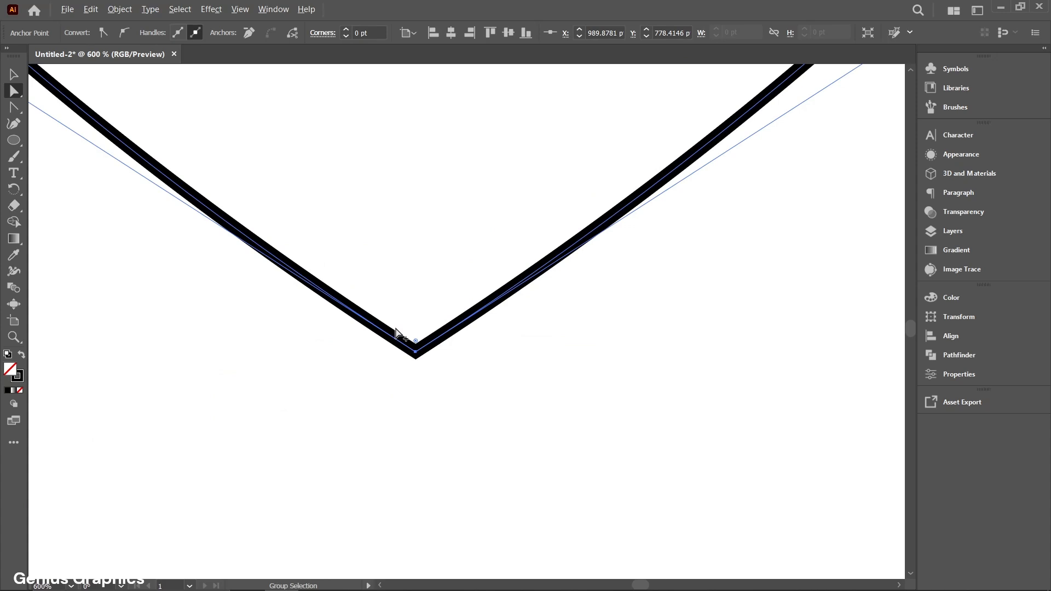
scroll(397, 333, "down", 6)
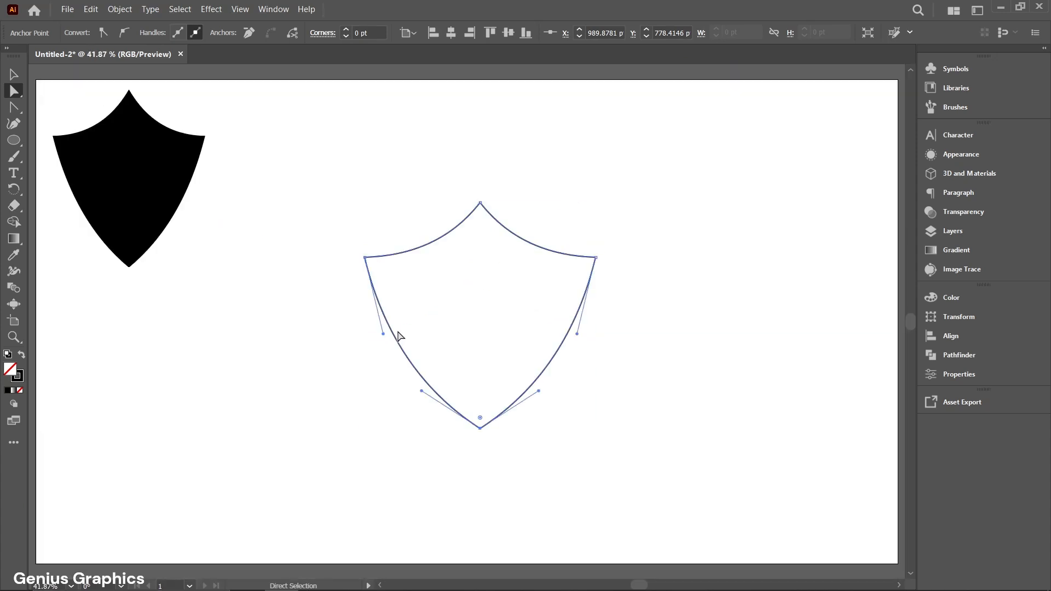
Select the whole closed shield and fill it with black
left_click(14, 74)
left_click_drag(520, 161, 444, 251)
left_click(85, 32)
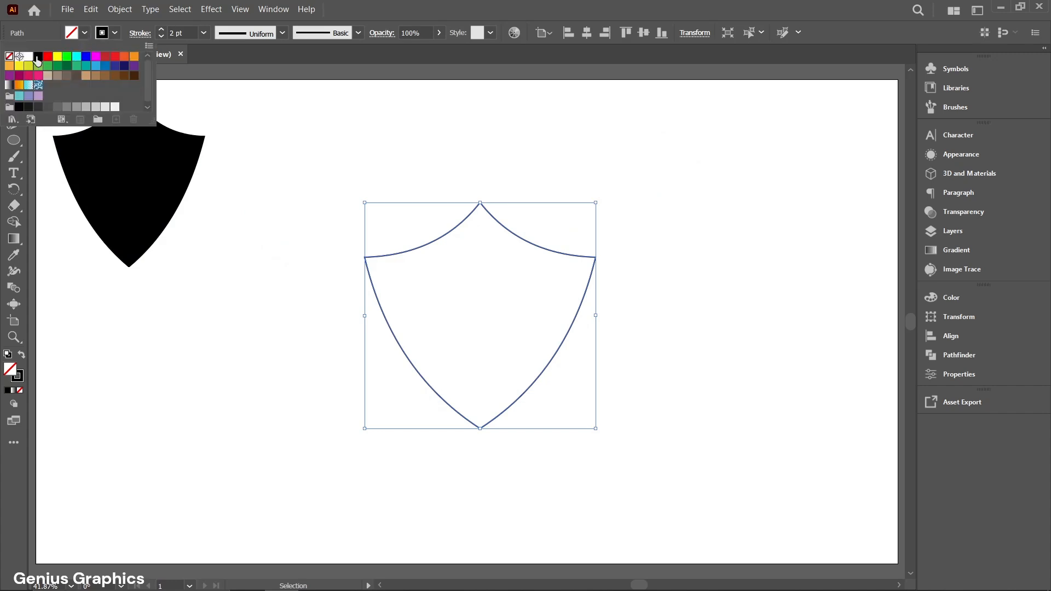
left_click(36, 57)
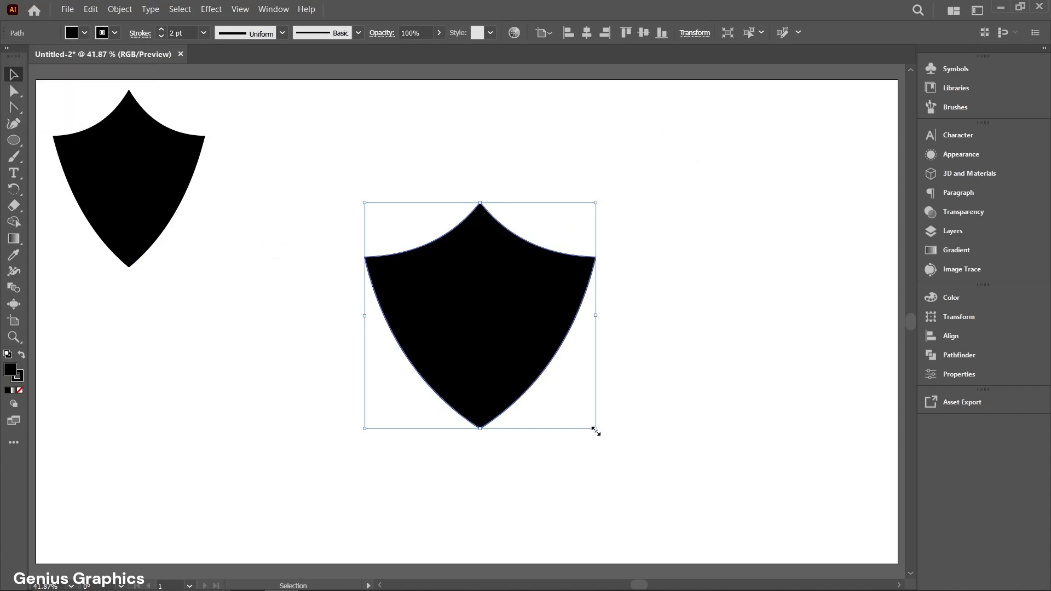
Enlarge the black shield proportionally about its centre and reposition it near the middle of the artboard
mouse_move(596, 430)
left_mouse_down()
mouse_move(586, 446)
mouse_move(608, 469)
left_mouse_up()
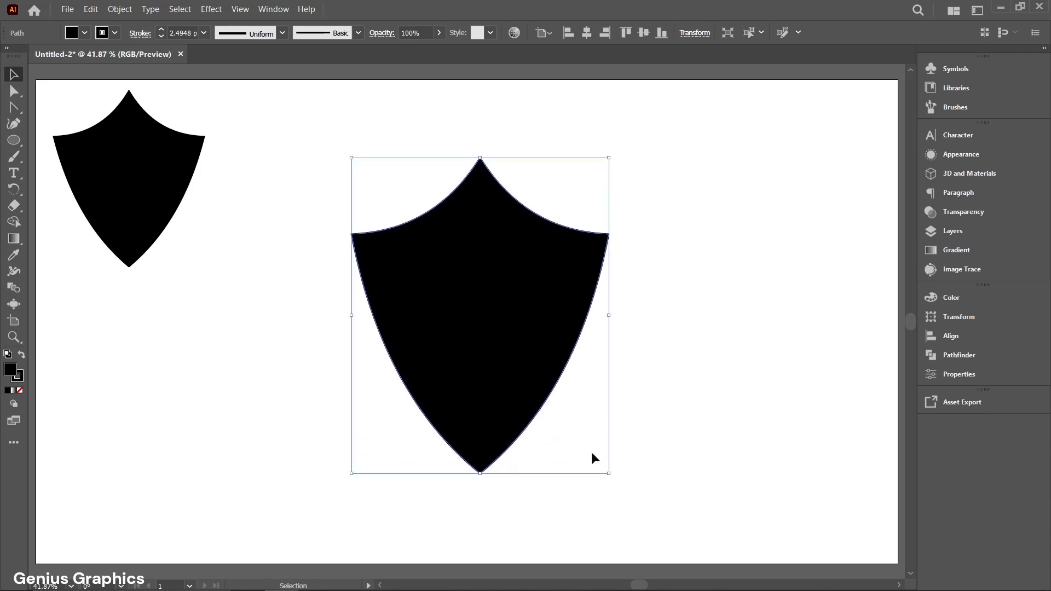
left_click_drag(493, 371, 498, 381)
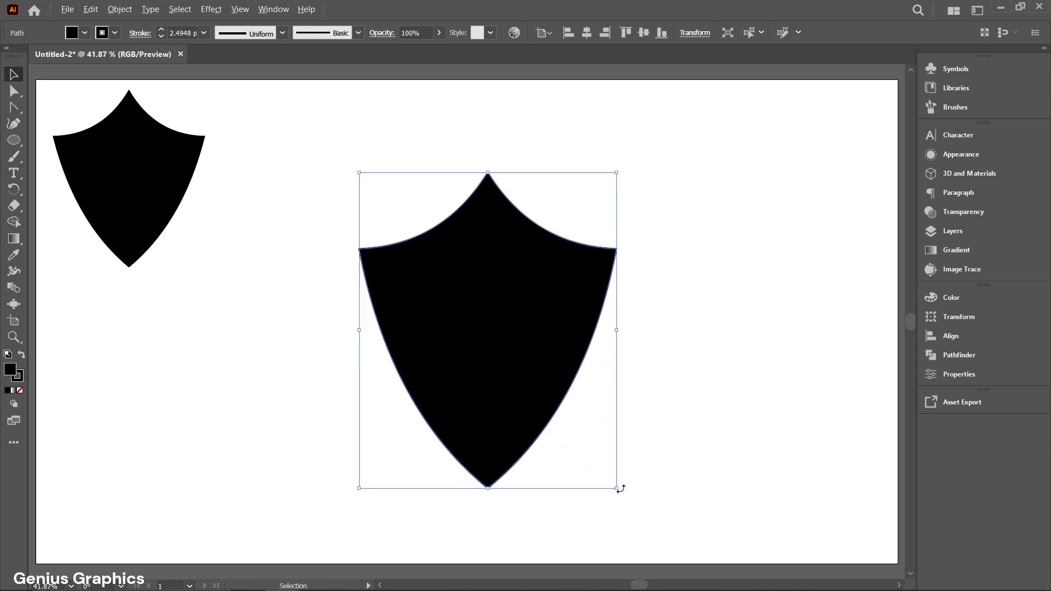
left_click_drag(617, 488, 626, 501)
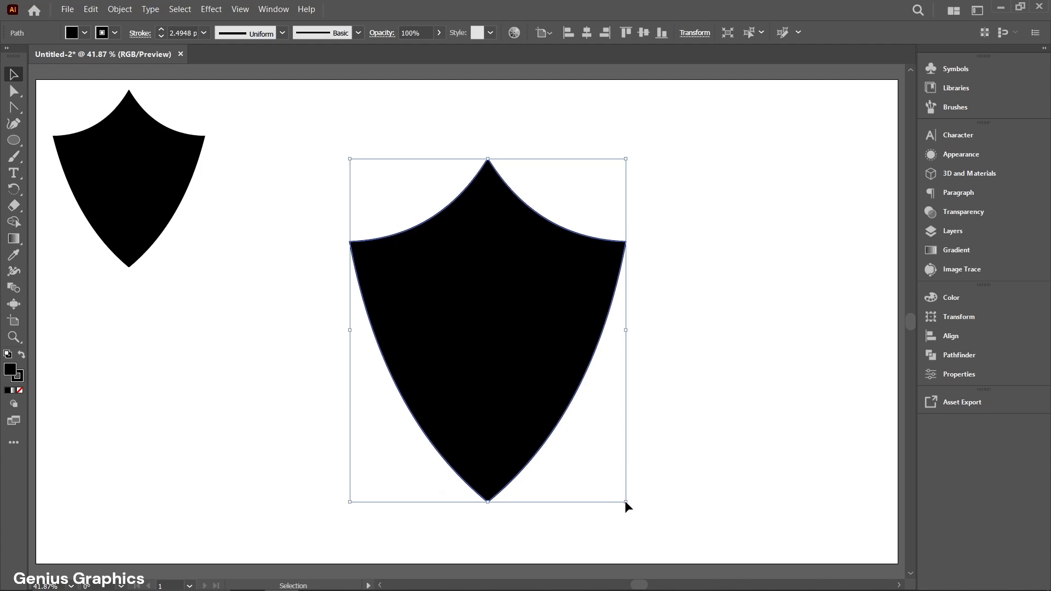
left_click_drag(500, 371, 489, 376)
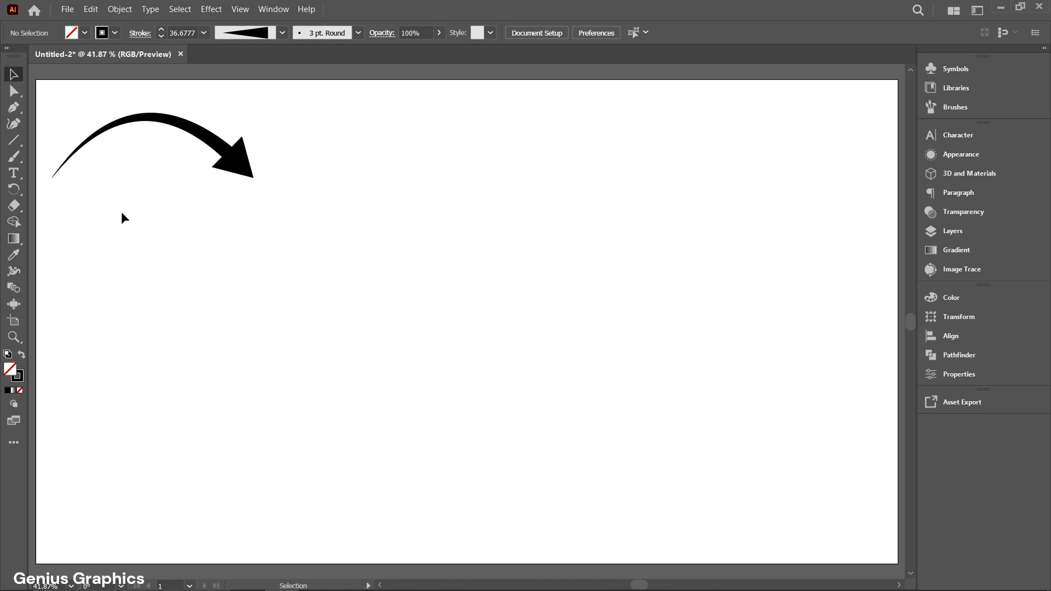
Draw a horizontal line about 604 pt long across the artboard's middle and set its stroke weight to 60 pt
right_click(14, 140)
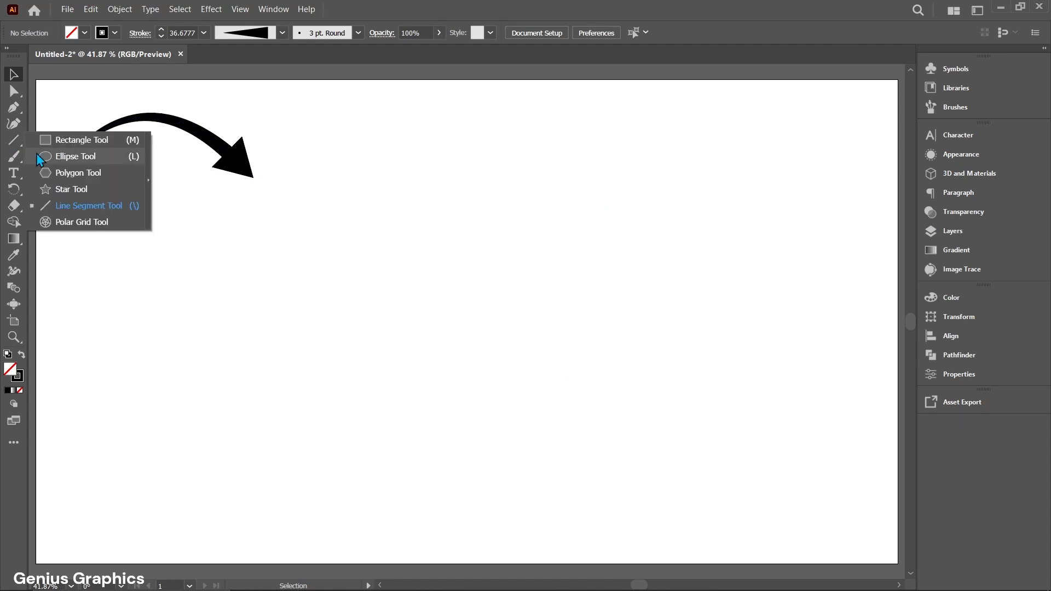
left_click(82, 206)
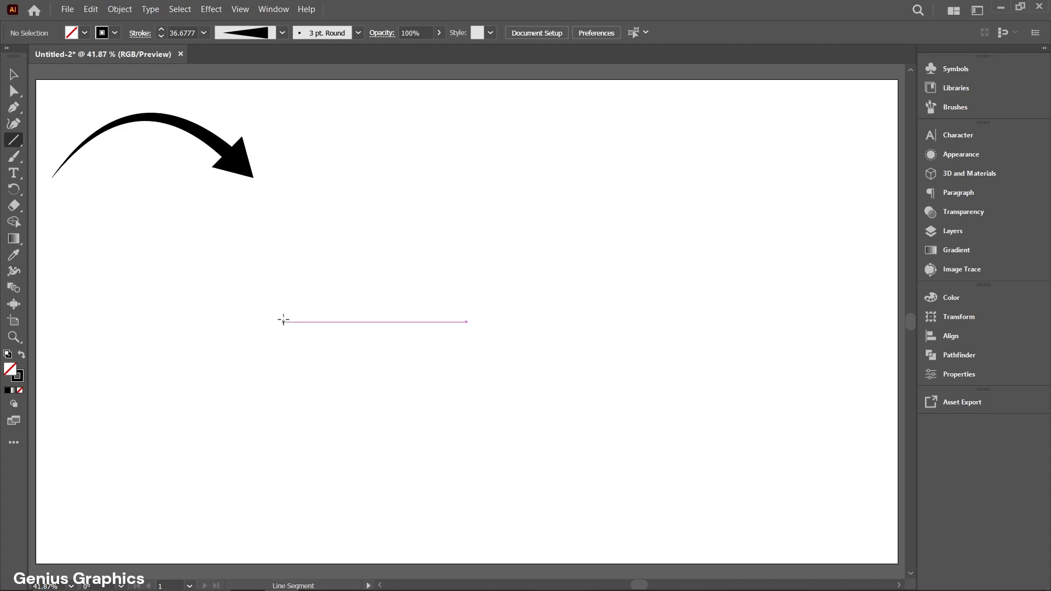
left_click_drag(282, 320, 553, 334)
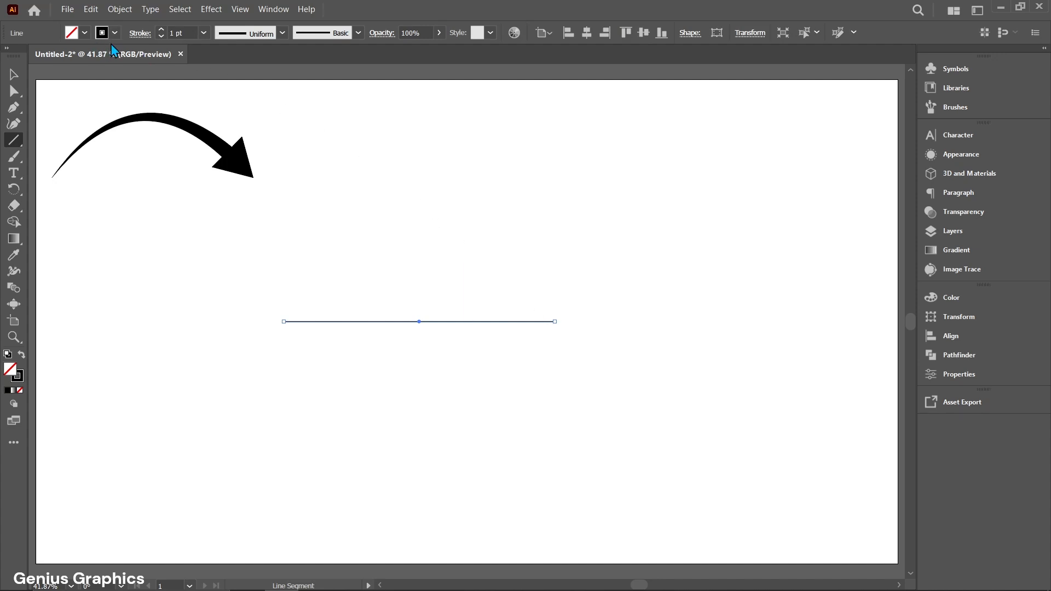
left_click(161, 36)
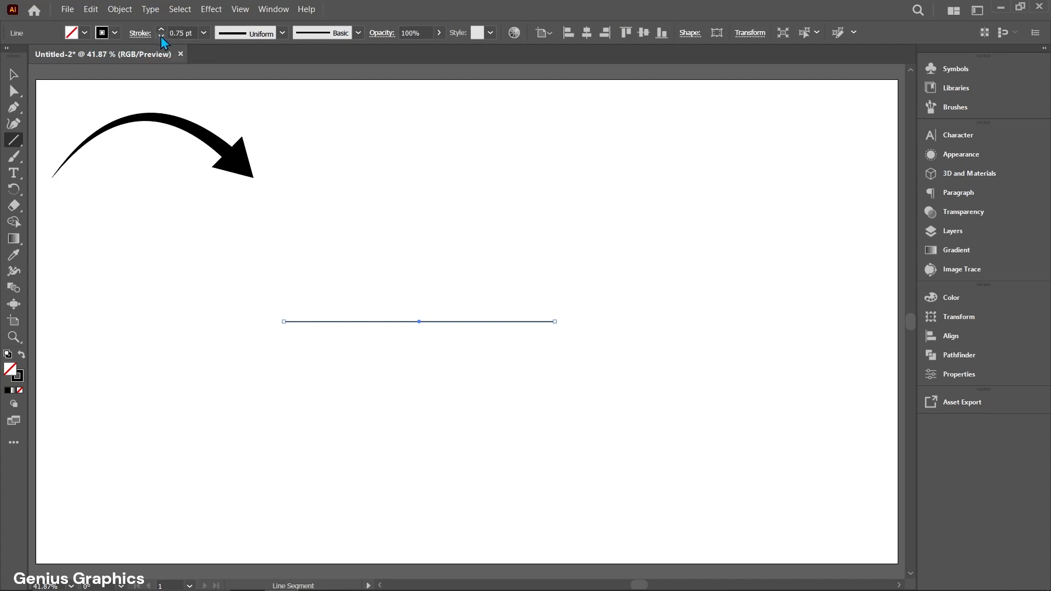
left_click(203, 34)
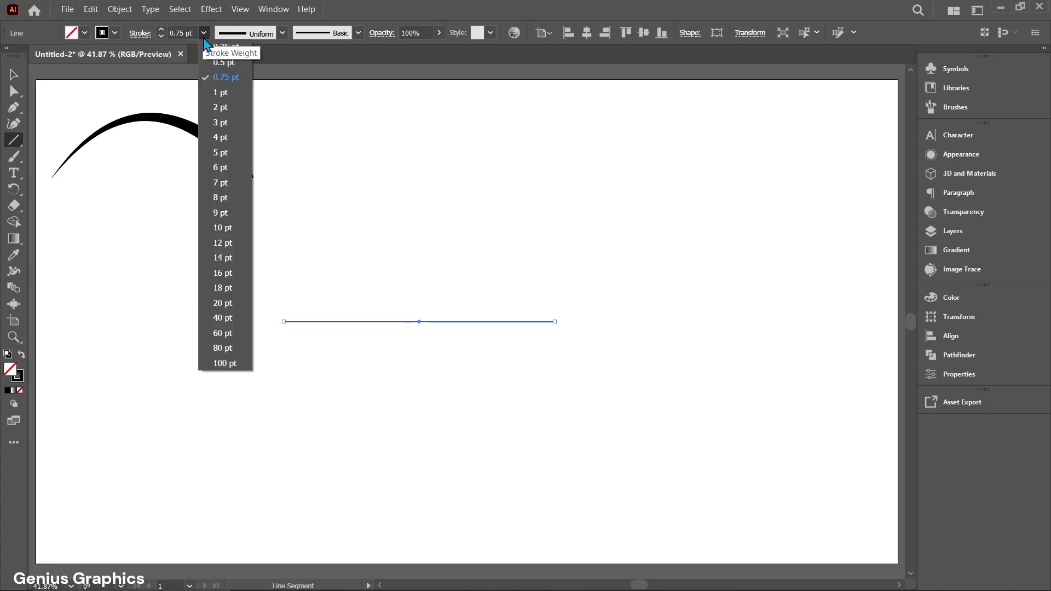
left_click(224, 332)
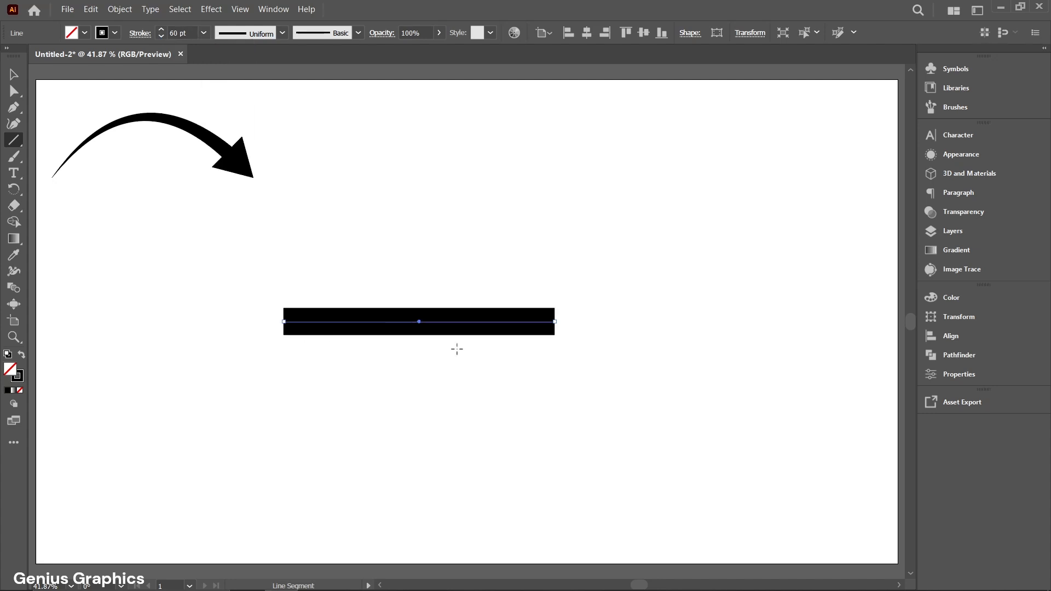
Add the Arrow 7 arrowhead to the line's right end and scale it to 30%
left_click(940, 374)
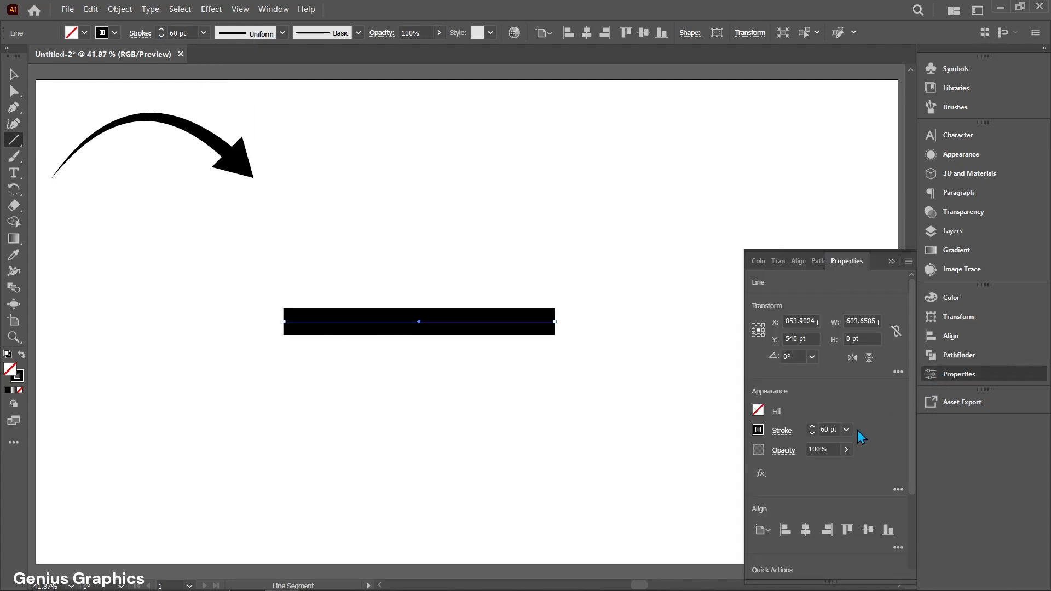
left_click(784, 435)
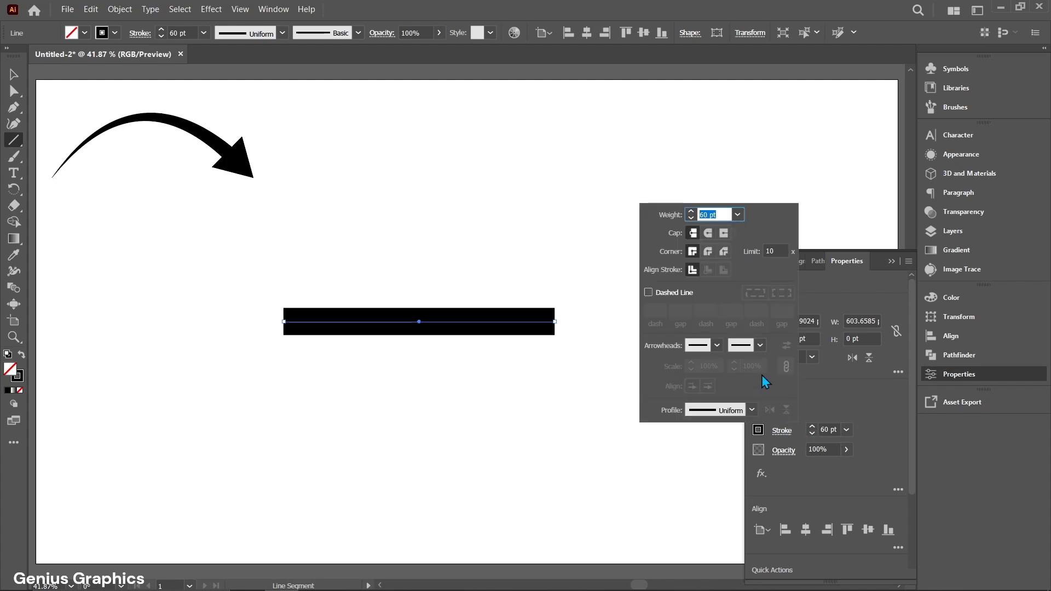
left_click(760, 345)
scroll(717, 435, "down", 3)
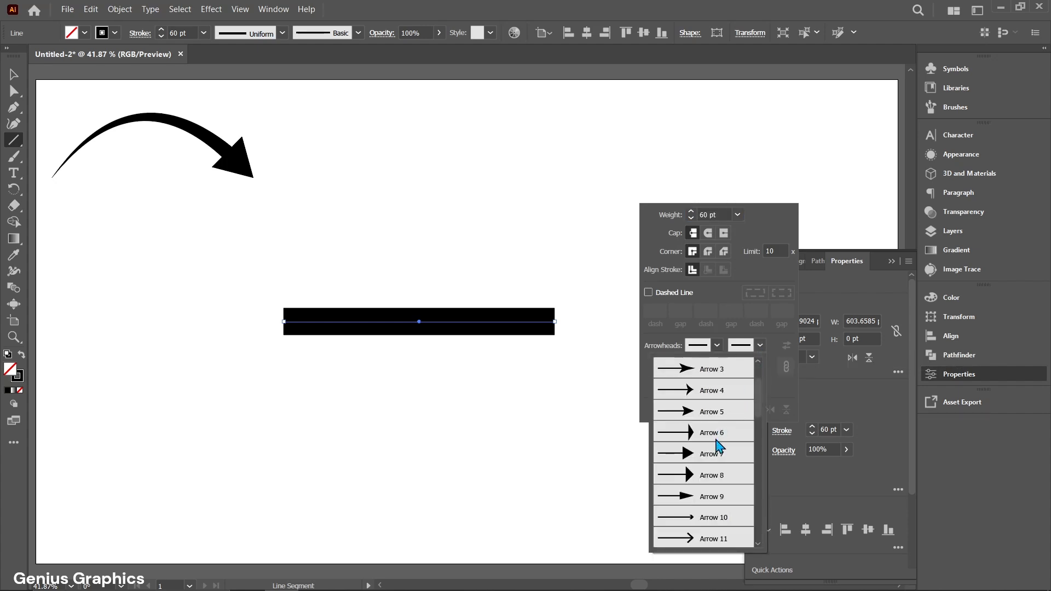
left_click(705, 458)
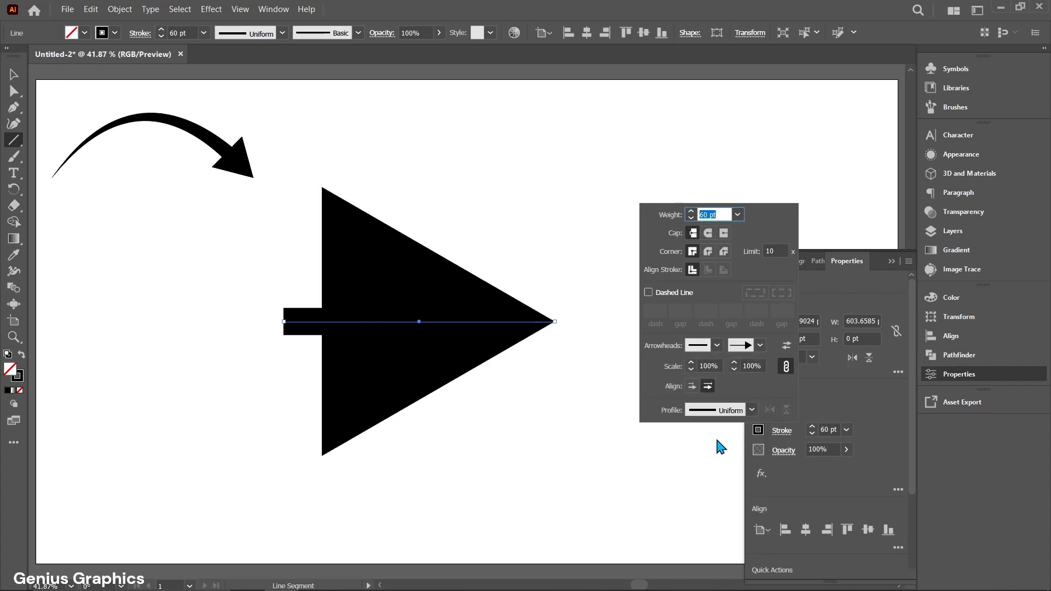
left_click(733, 370)
left_click_drag(733, 369, 733, 369)
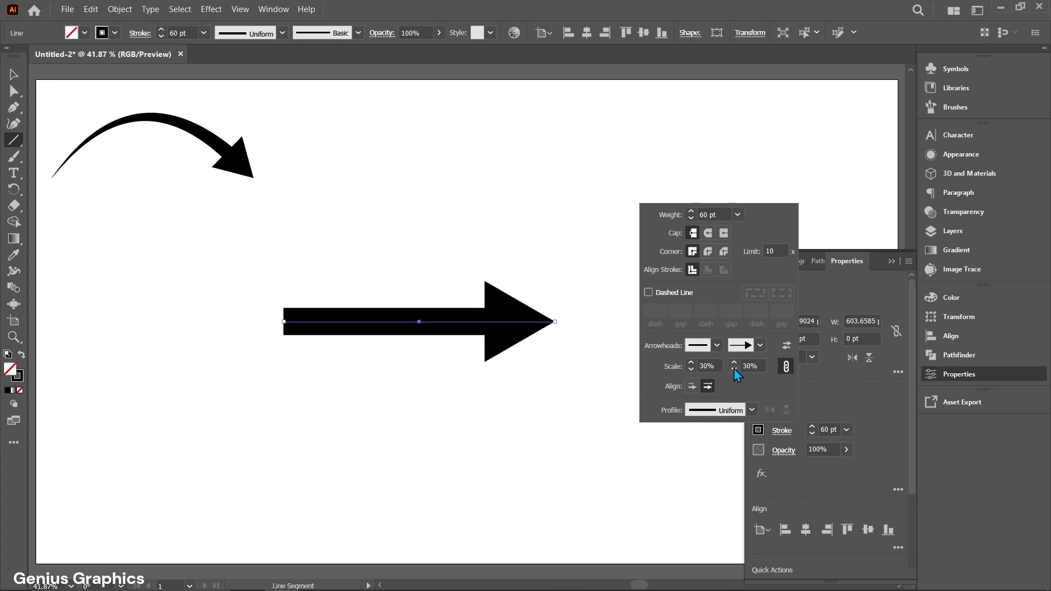
Apply the tapered triangular width profile to the arrow's stroke and flip it so the tail end is thin
left_click(752, 412)
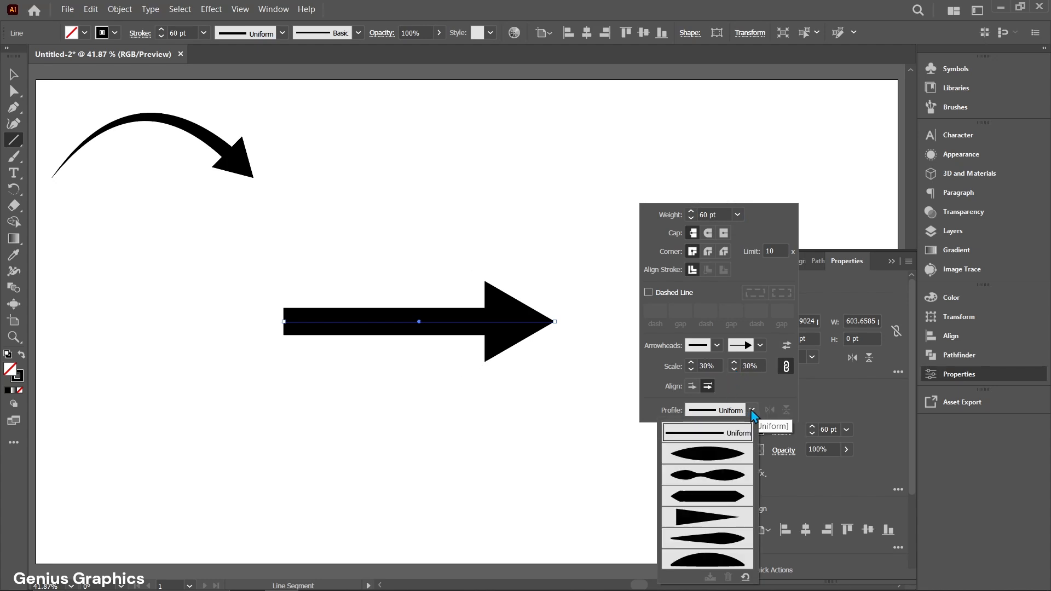
left_click(707, 513)
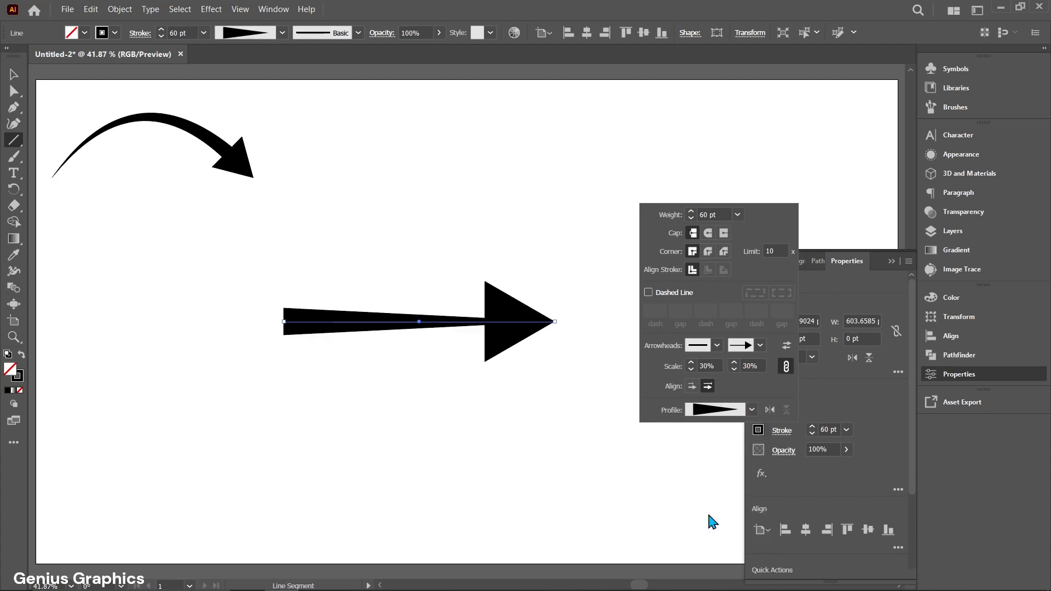
left_click(770, 409)
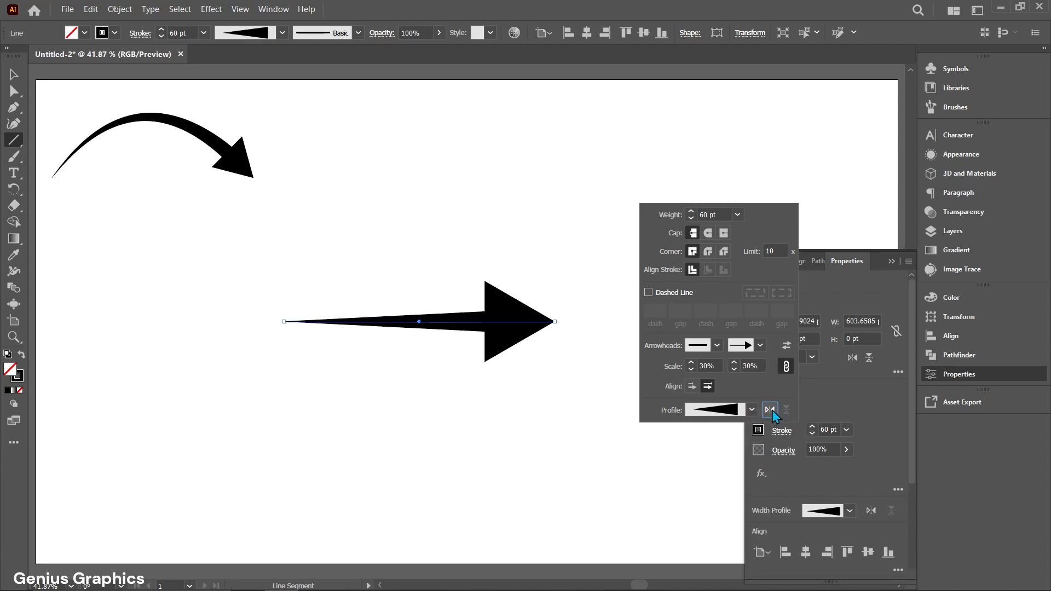
Reduce the arrowhead scale to 23% and close the stroke settings
left_click(733, 370)
left_click(734, 371)
left_click(734, 370)
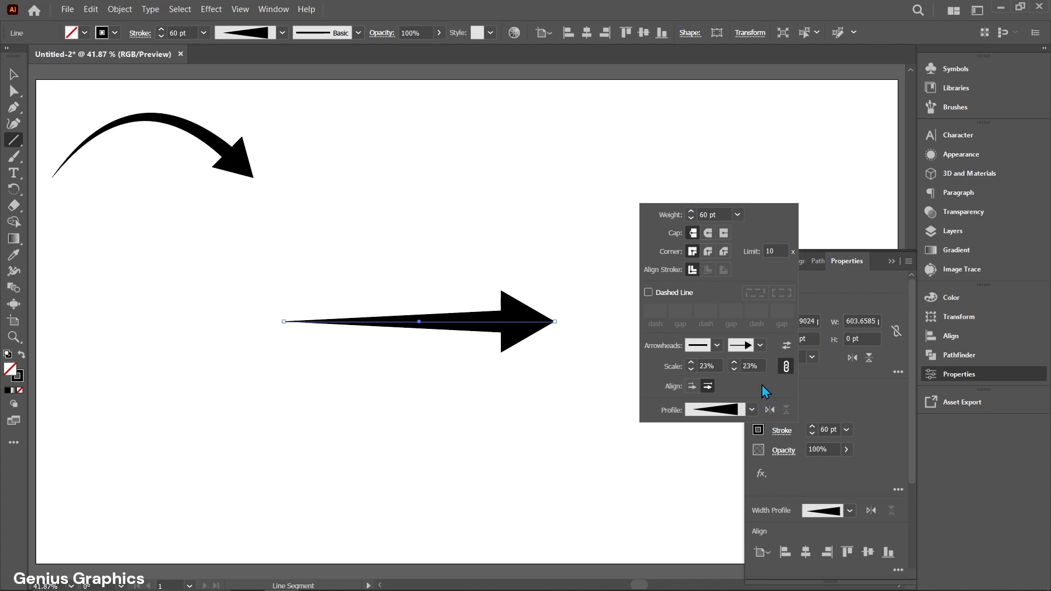
left_click(839, 388)
left_click(890, 262)
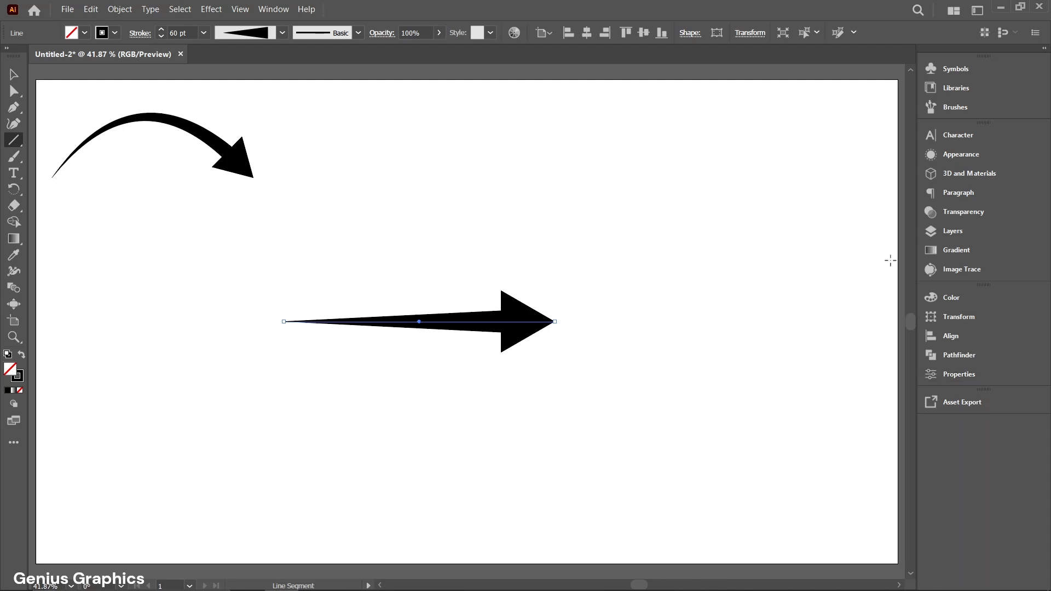
Bend the straight arrow downward into a curve about 159 pt deep with the Anchor Point tool
left_click(14, 74)
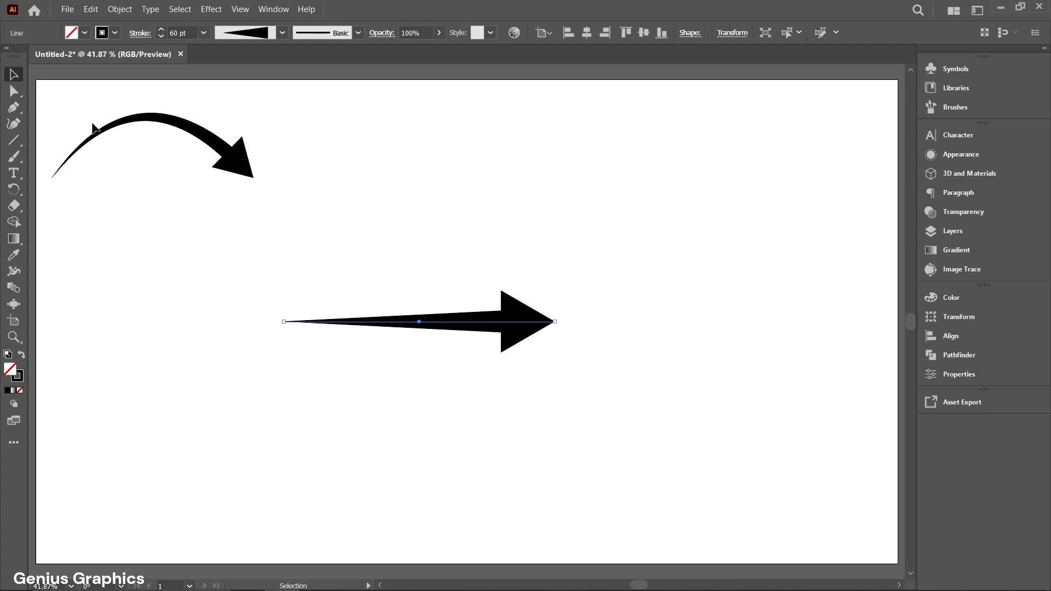
left_click(14, 108)
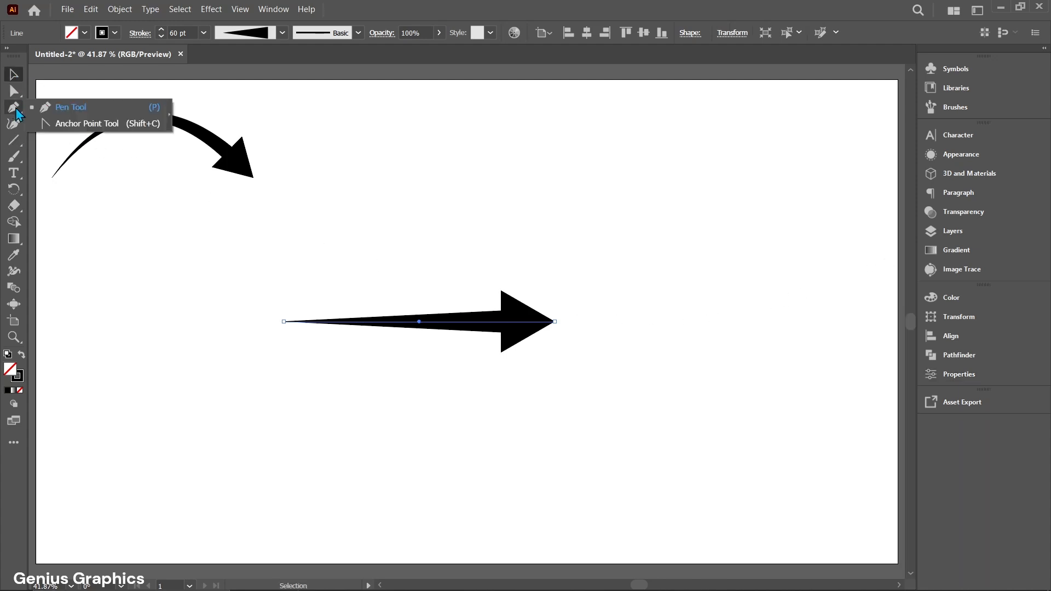
left_click(70, 125)
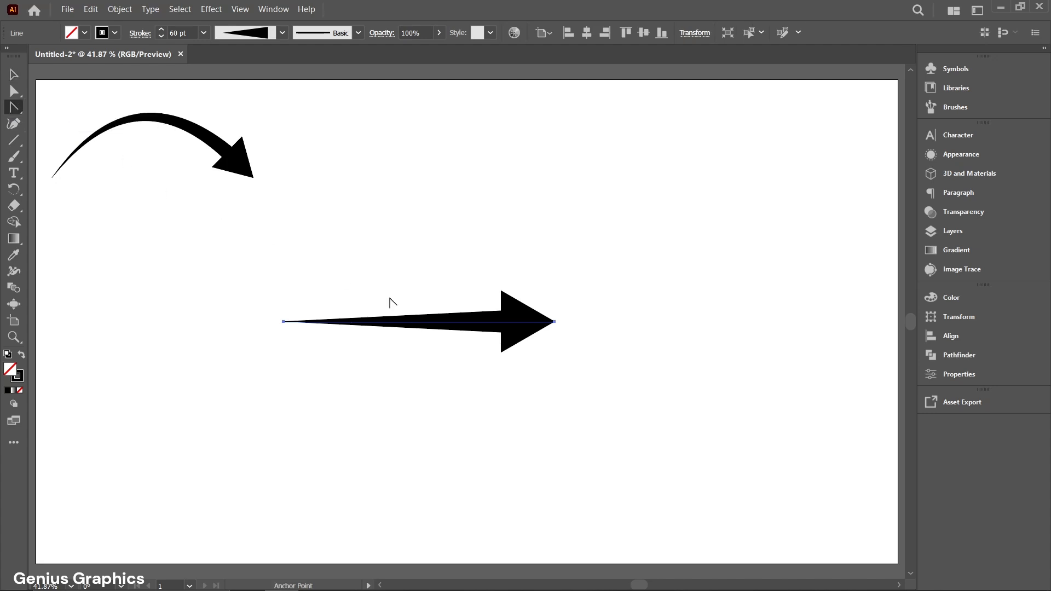
left_click_drag(428, 323, 431, 403)
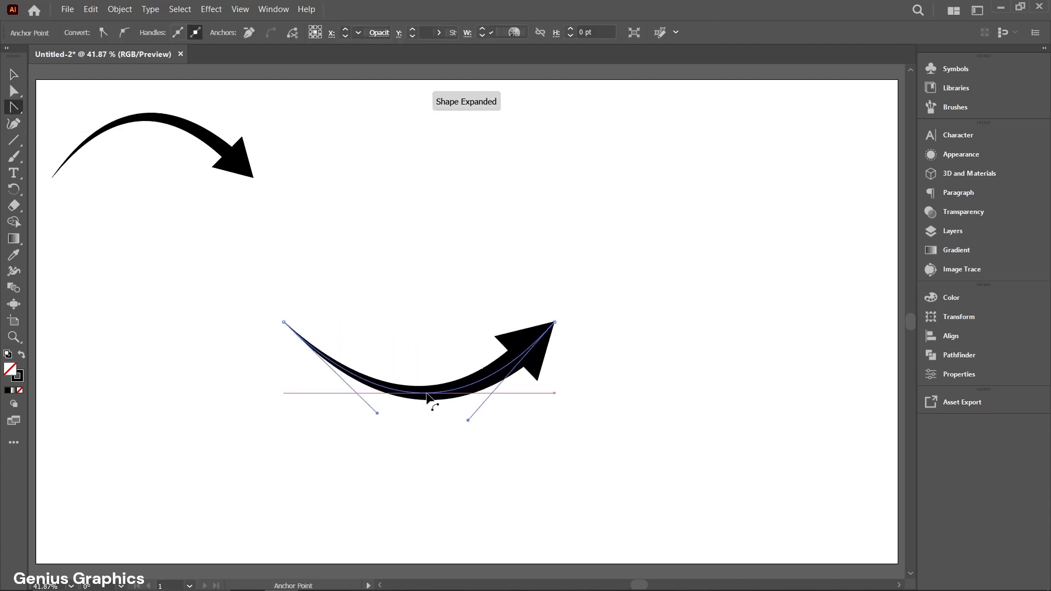
Undo a horizontal-only stretch of the curved arrow and enlarge the arrow proportionally to about 1112 pt wide
left_click(14, 74)
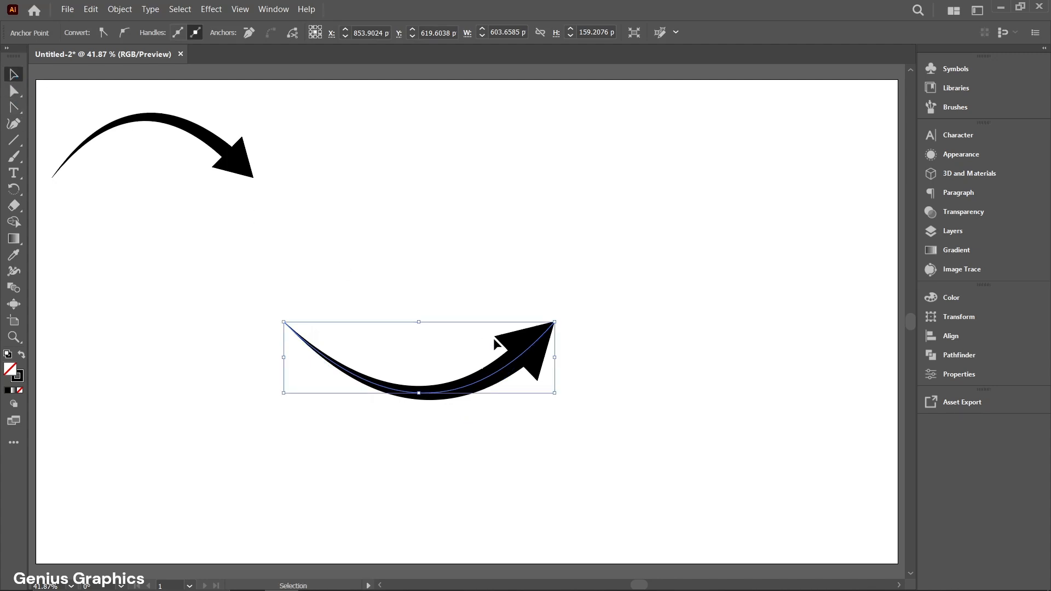
left_click_drag(557, 357, 729, 382)
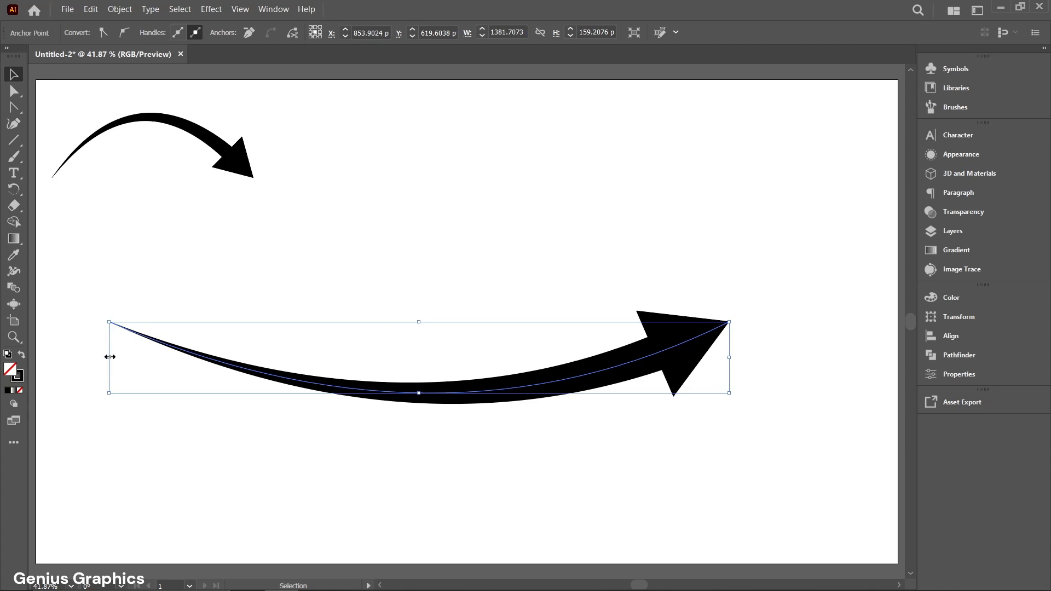
key("ctrl+z")
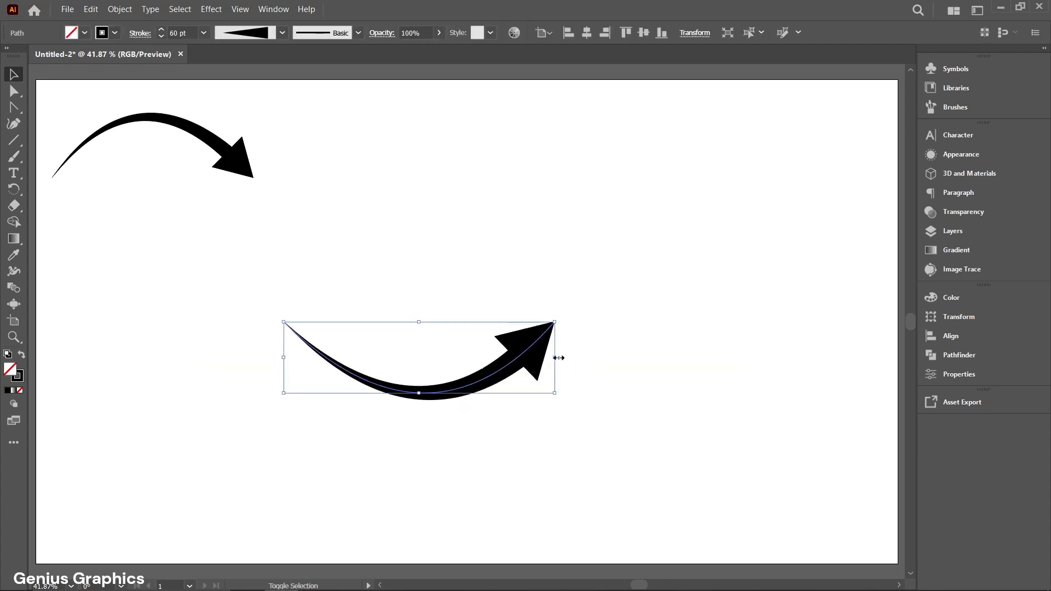
left_click_drag(556, 357, 697, 324)
Bend the arrow upward into an arch with the Anchor Point tool and adjust both direction handles to form a shallow S-curve
left_click(15, 108)
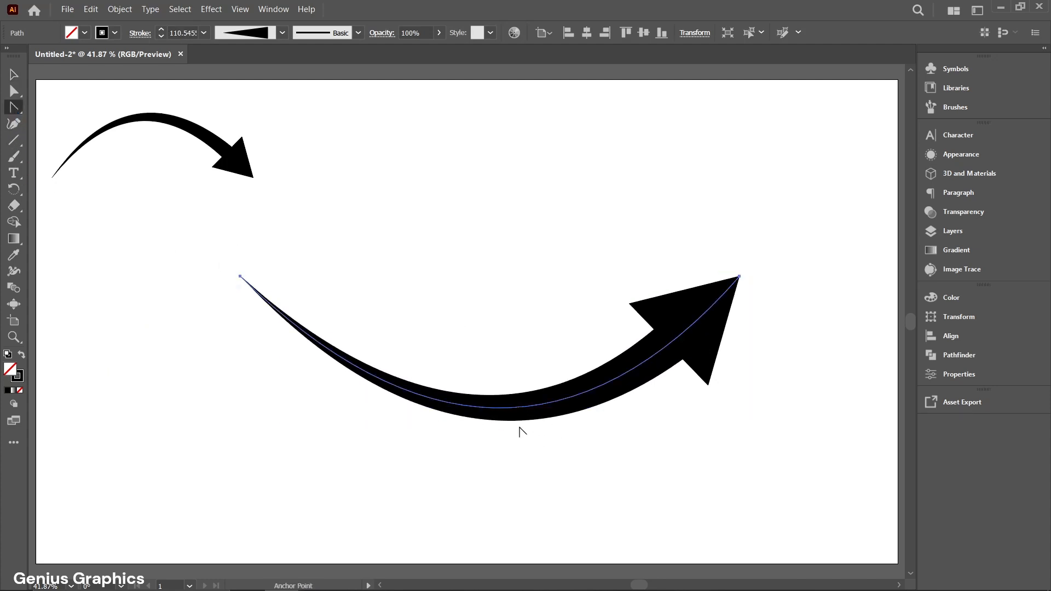
left_click_drag(491, 412, 480, 164)
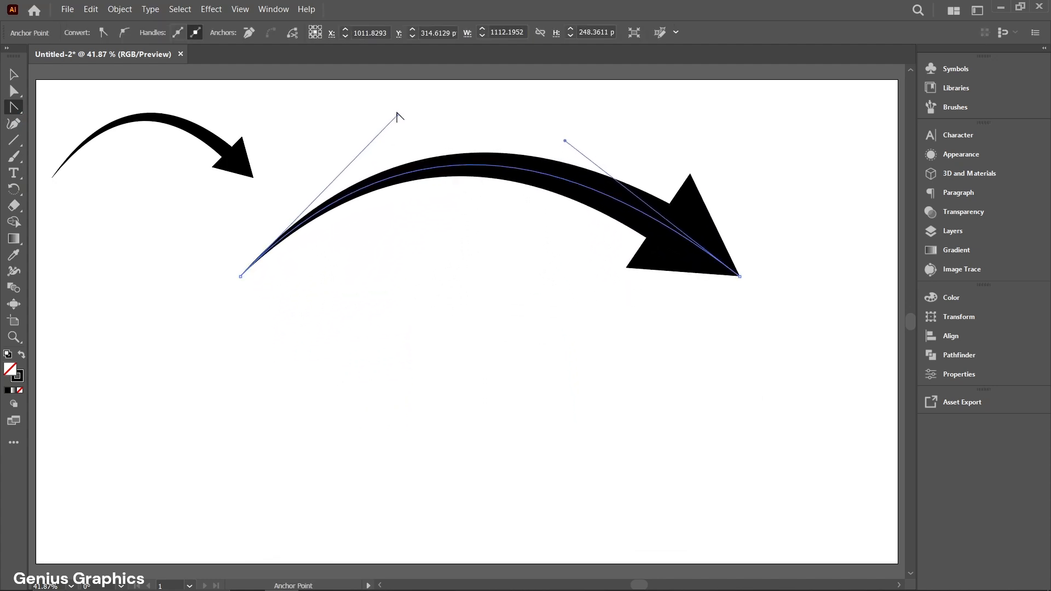
left_click_drag(397, 115, 385, 450)
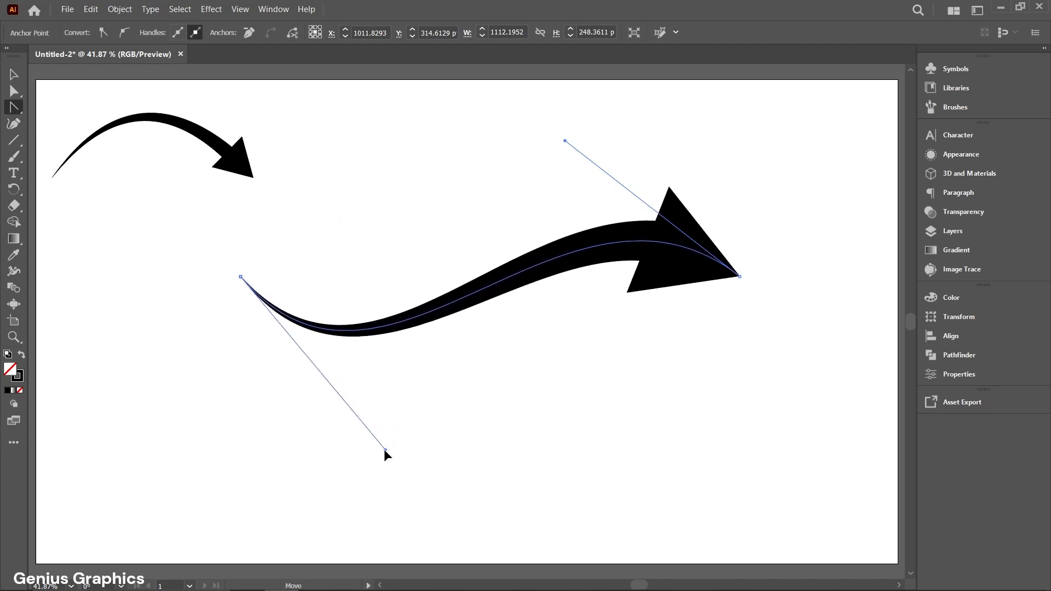
left_click_drag(564, 141, 466, 167)
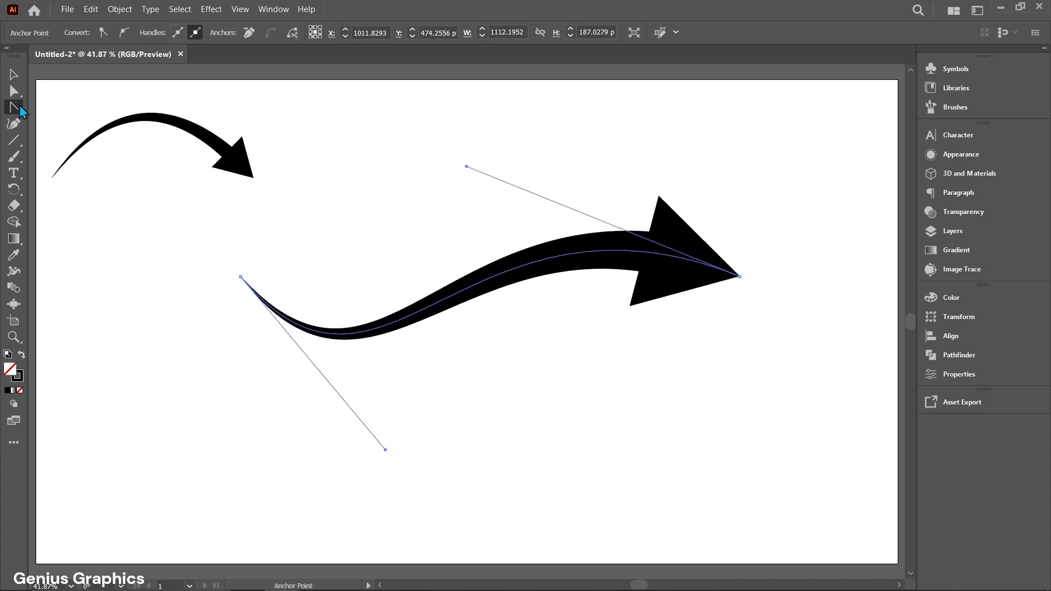
Move the S-curved arrow down and to the left toward the artboard's centre and deselect it
left_click(14, 73)
left_click_drag(560, 302, 518, 356)
left_click(679, 432)
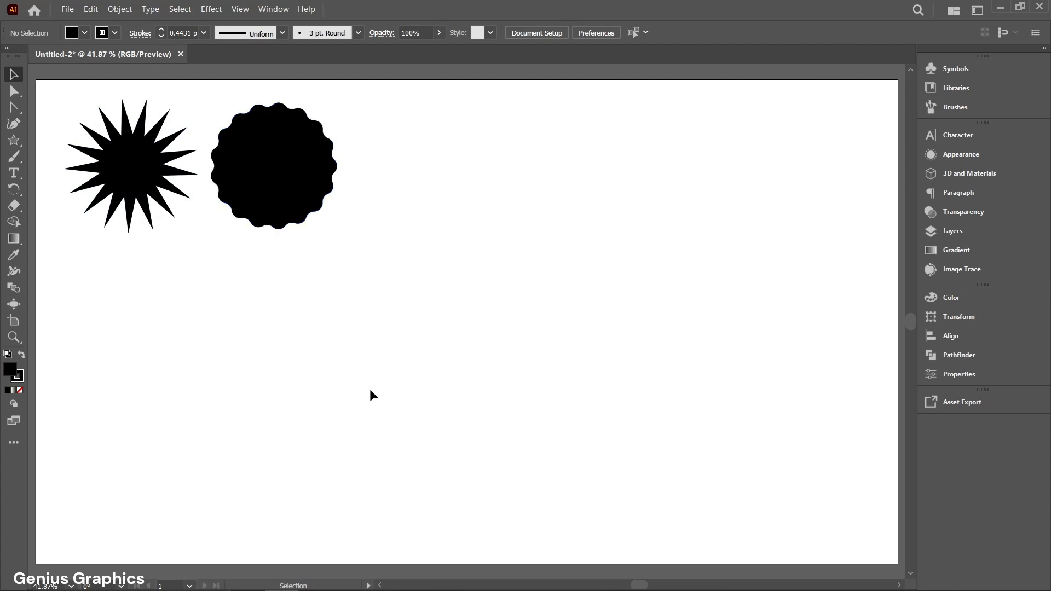
Set up the Star tool with no fill and a 2 pt black stroke
right_click(18, 142)
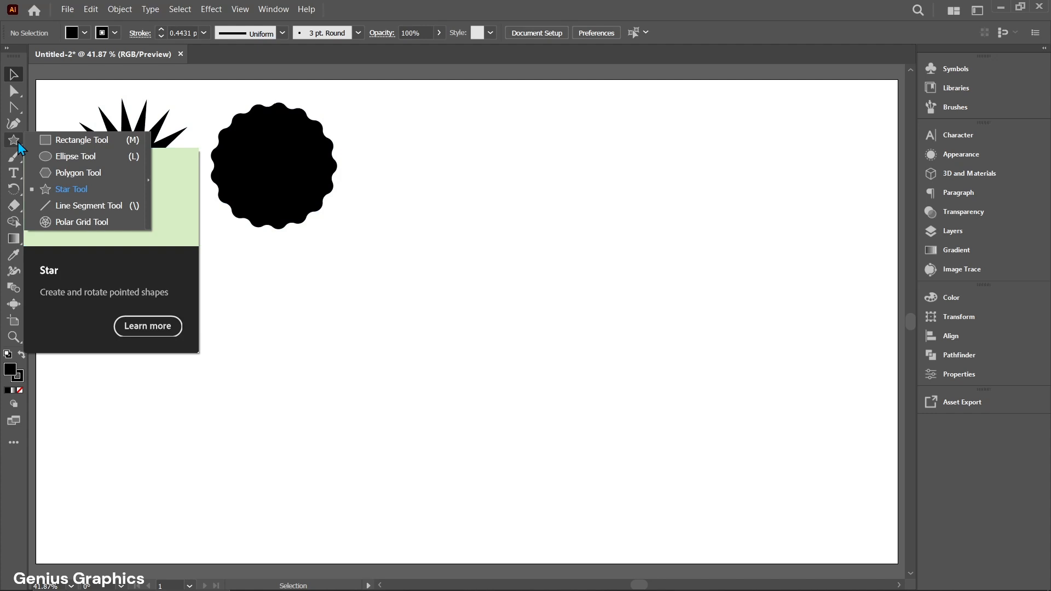
left_click(64, 189)
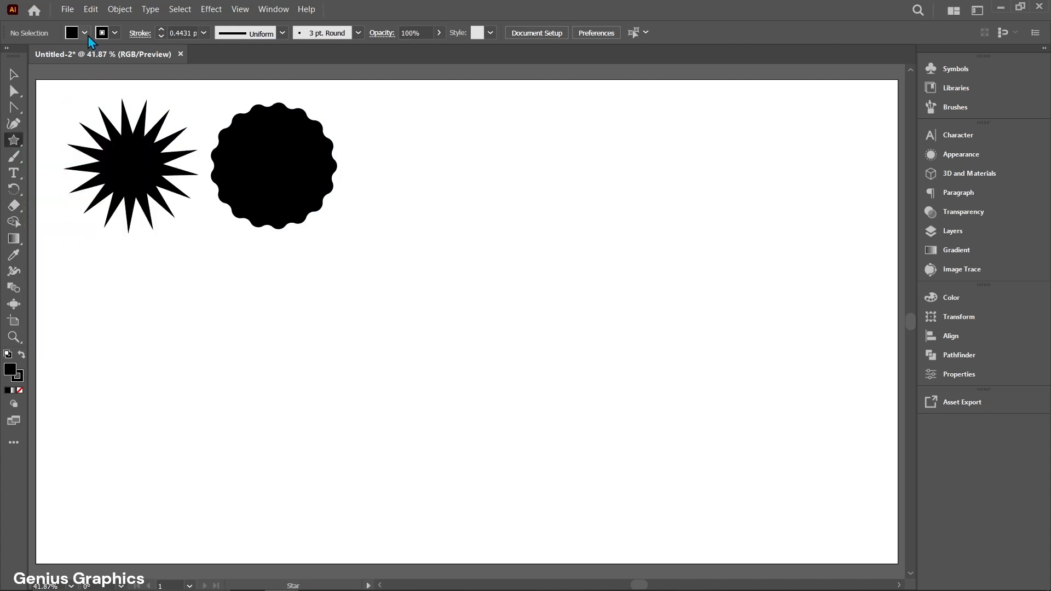
left_click(86, 33)
left_click(9, 56)
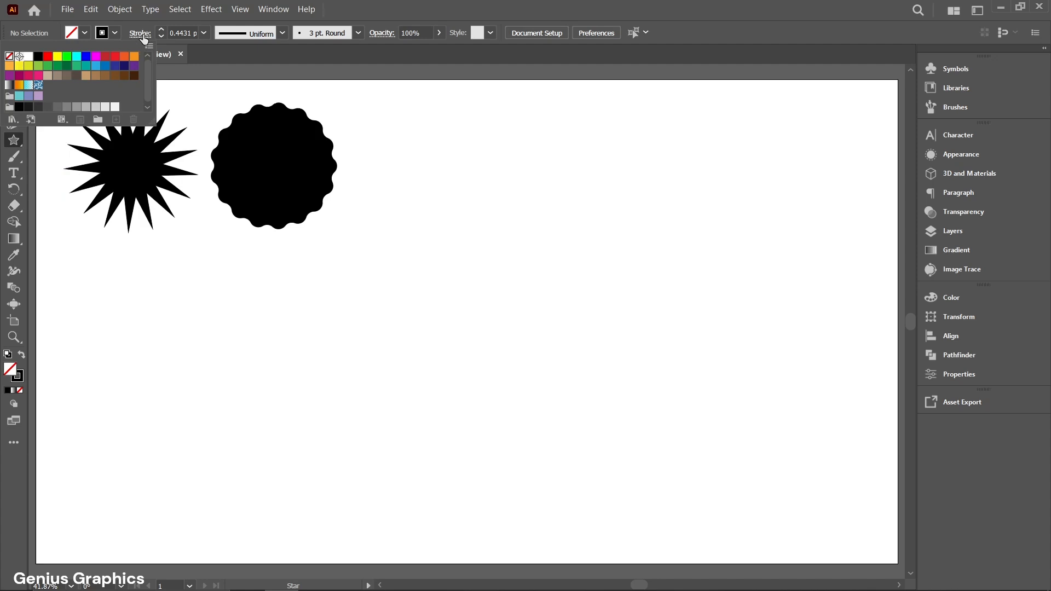
left_click(162, 30)
left_click(160, 37)
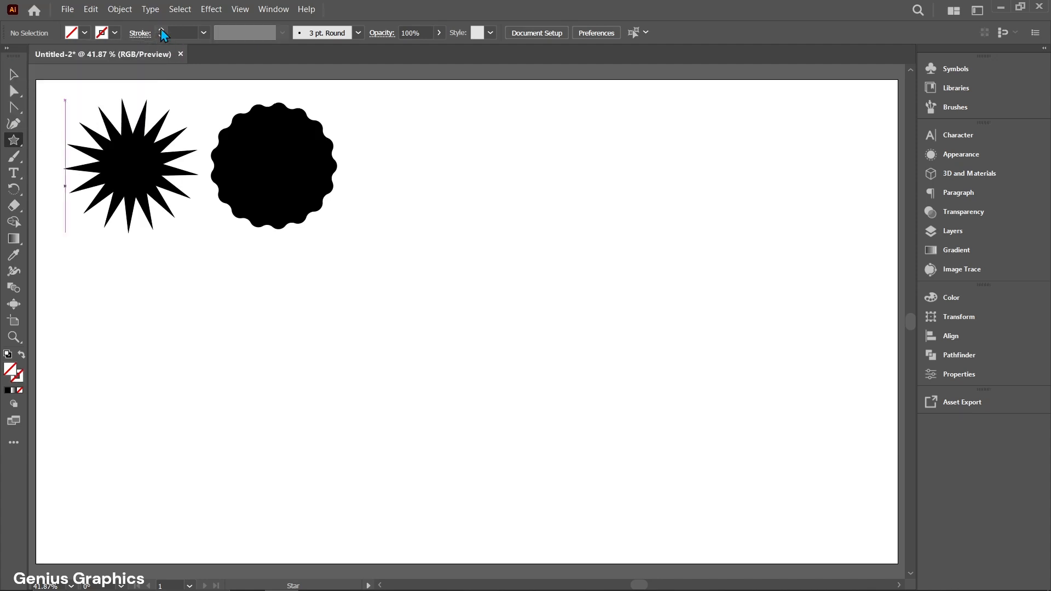
left_click(161, 30)
left_click(203, 33)
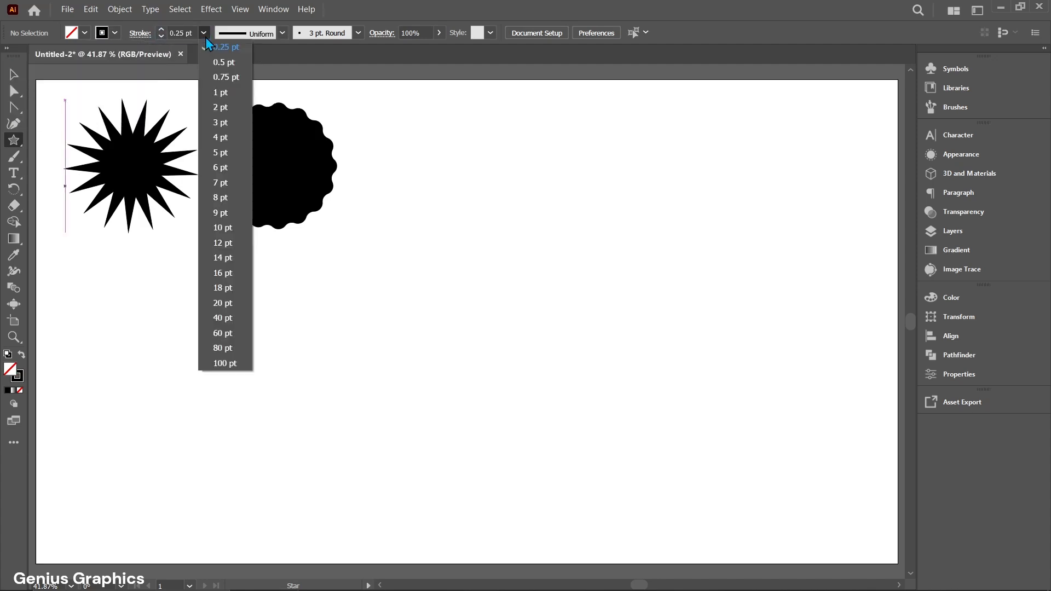
left_click(226, 107)
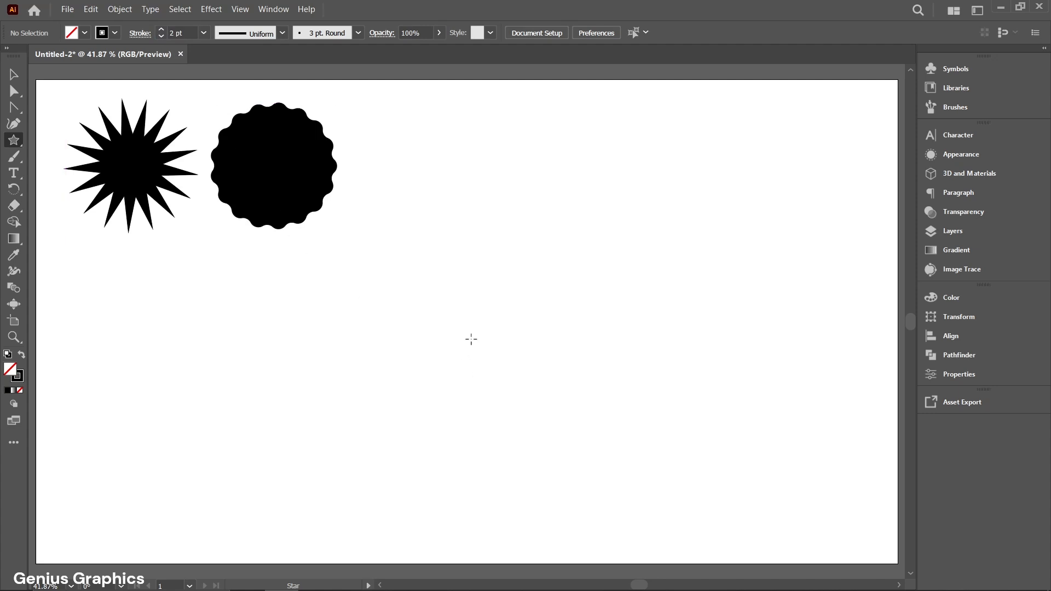
Draw a 20-point starburst outline with long, narrow spikes near the artboard's centre
left_click_drag(465, 330, 493, 377)
key("Up")
key("Up")
key("Up")
key("Up")
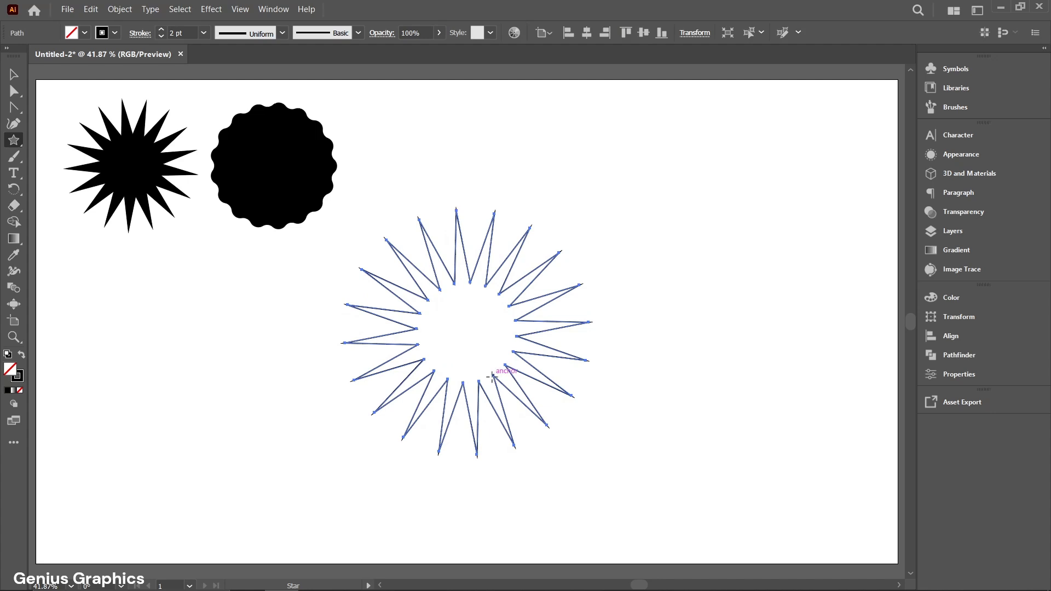
Fill the new starburst with black, move it below the two reference shapes and deselect it
left_click(14, 77)
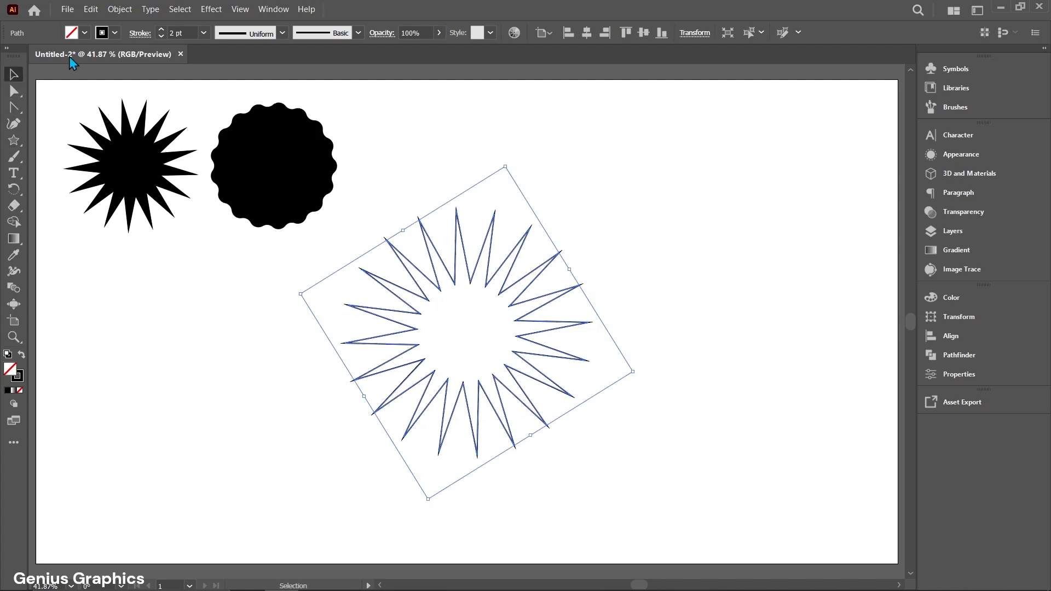
left_click(85, 33)
left_click(39, 58)
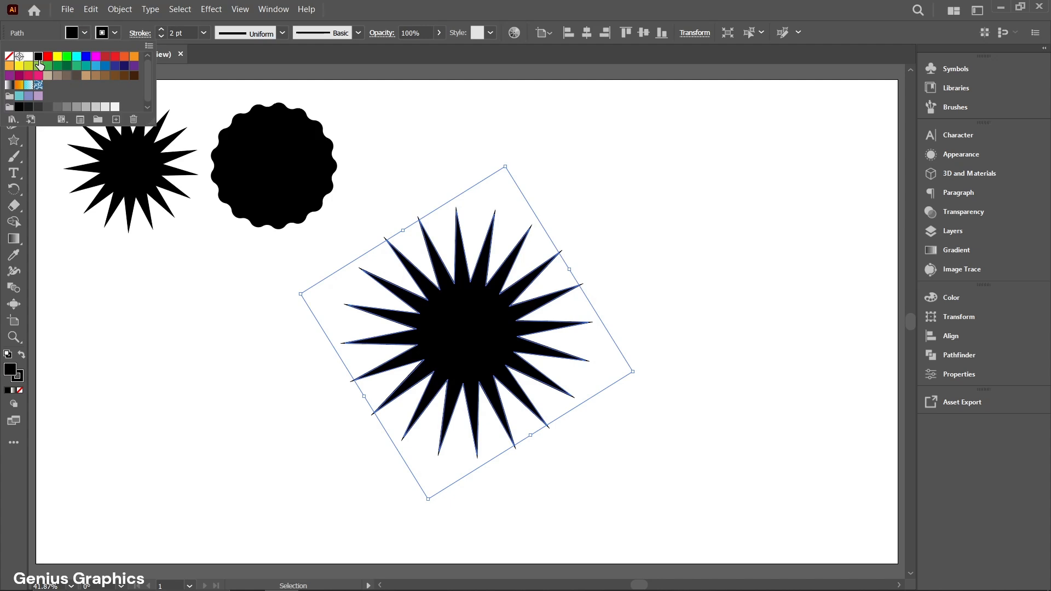
left_click(483, 354)
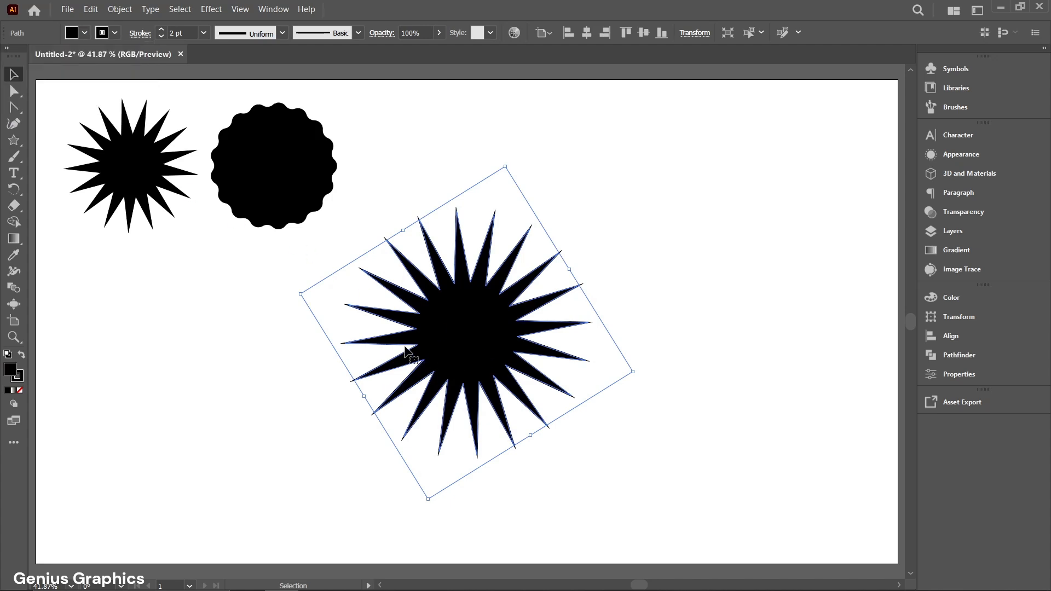
left_click_drag(504, 321, 283, 389)
left_click(324, 267)
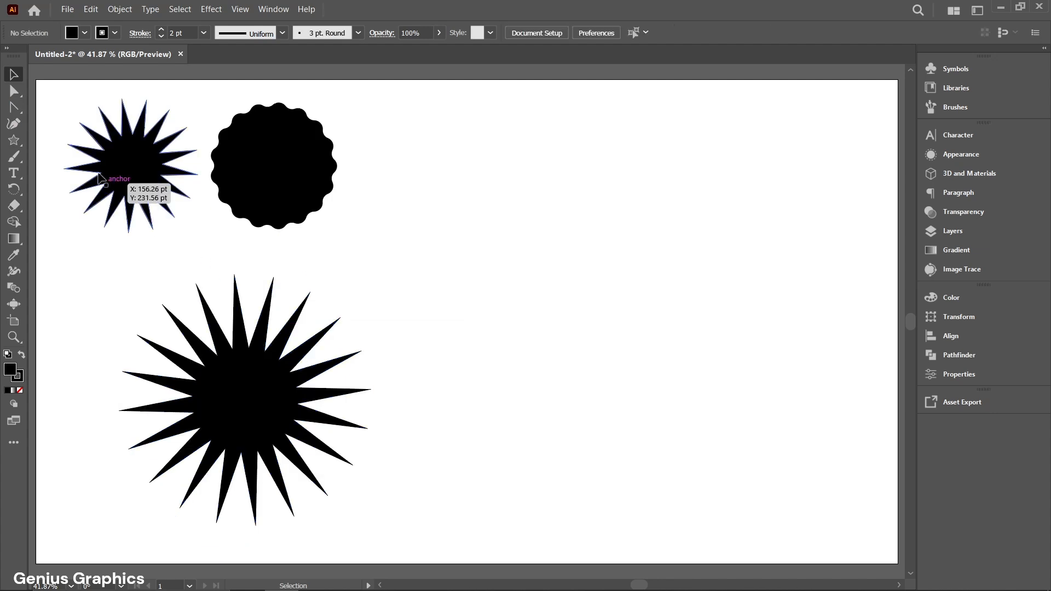
Draw an unfilled 18-point star with short, shallow points in the empty space beside the large starburst
left_click(14, 140)
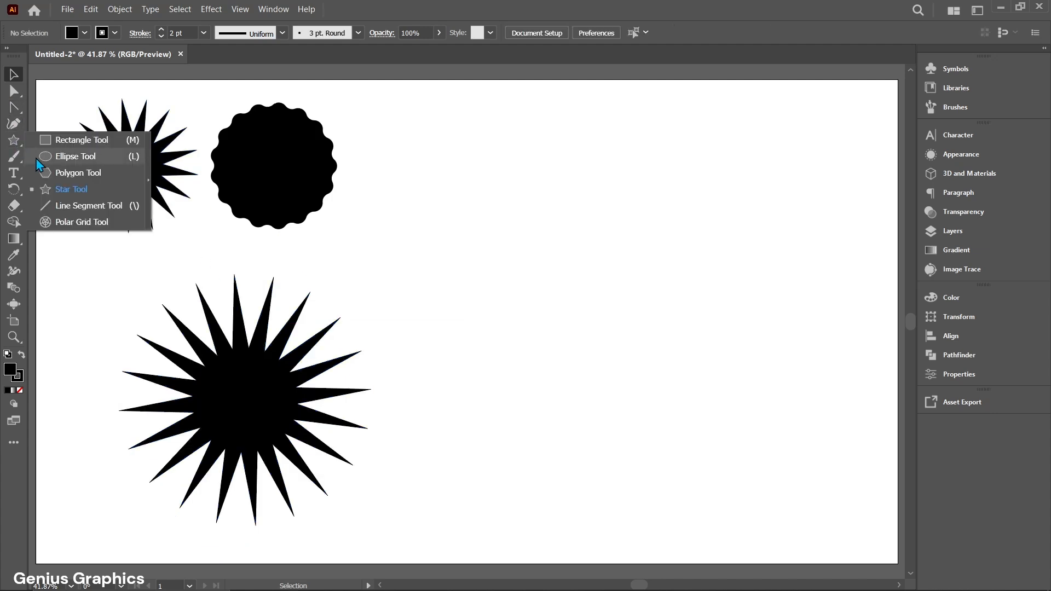
left_click(77, 194)
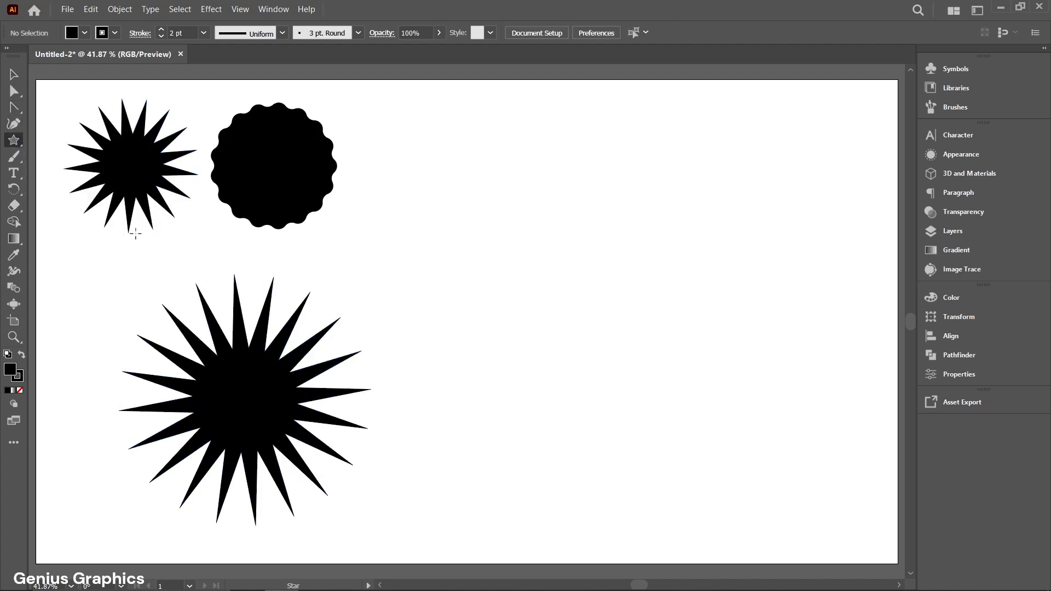
left_click(85, 34)
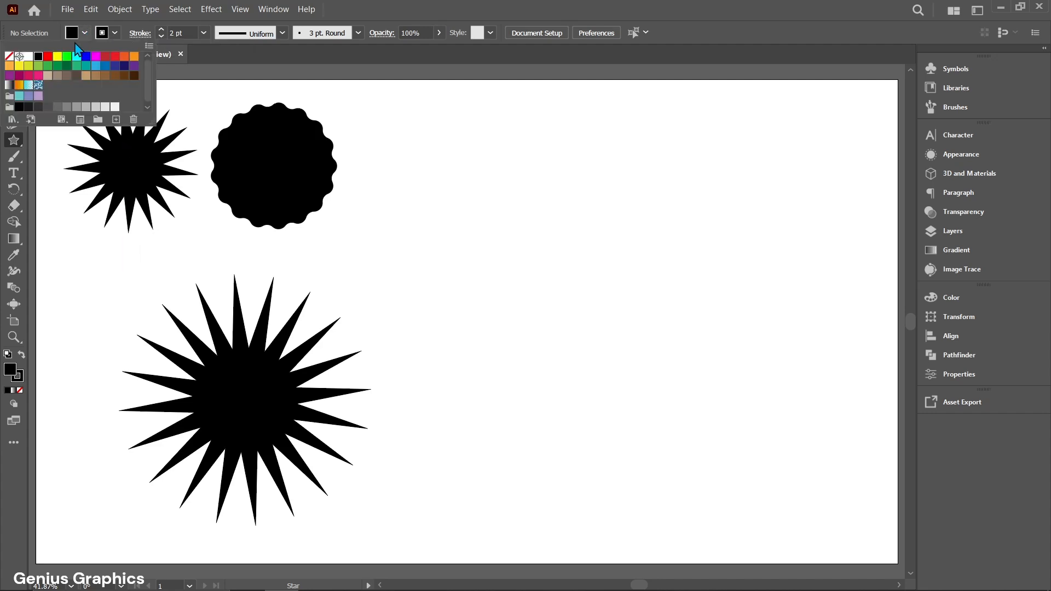
left_click(9, 57)
left_click(83, 36)
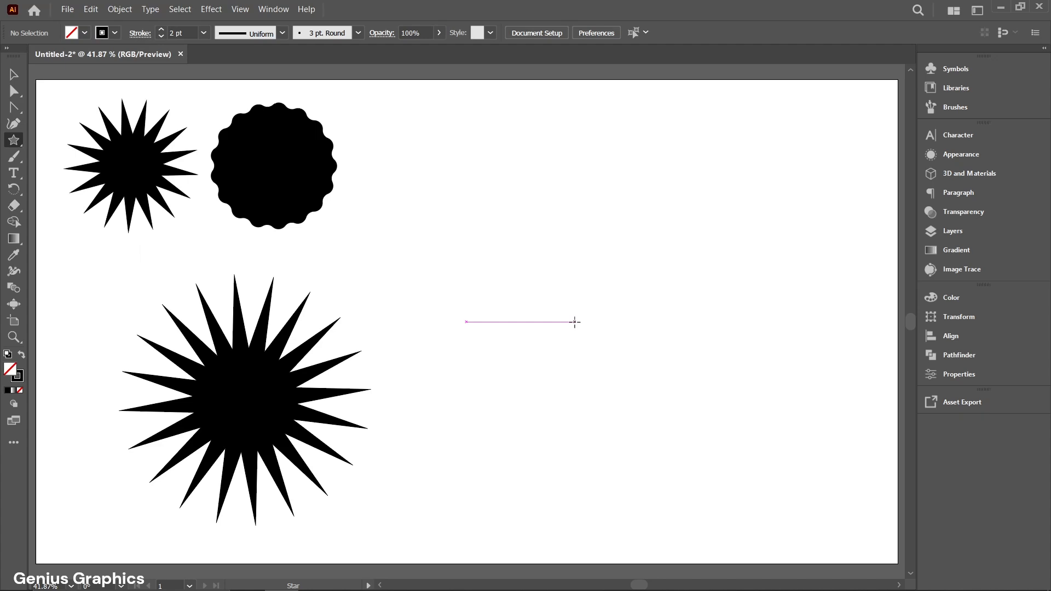
mouse_move(568, 321)
left_mouse_down()
mouse_move(601, 361)
mouse_move(624, 359)
mouse_move(657, 375)
mouse_move(653, 385)
left_mouse_up()
key("Down")
key("Down")
key("Down")
key("Down")
key("Down")
key("Up")
key("Up")
key("Up")
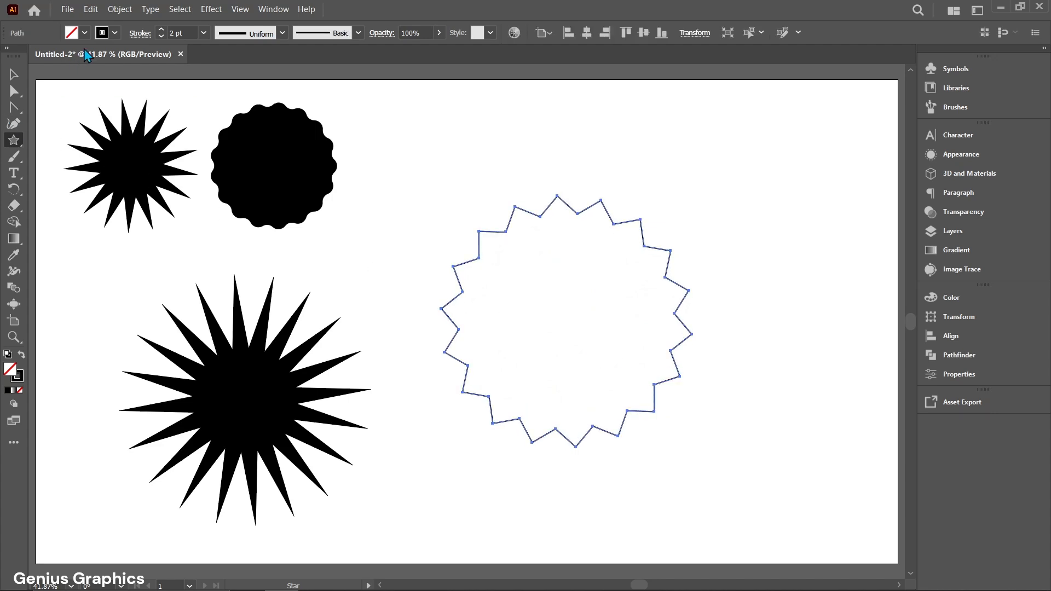
Fill the 18-point star with black and round all its corners by about 34 pt to form a wavy badge
key("v")
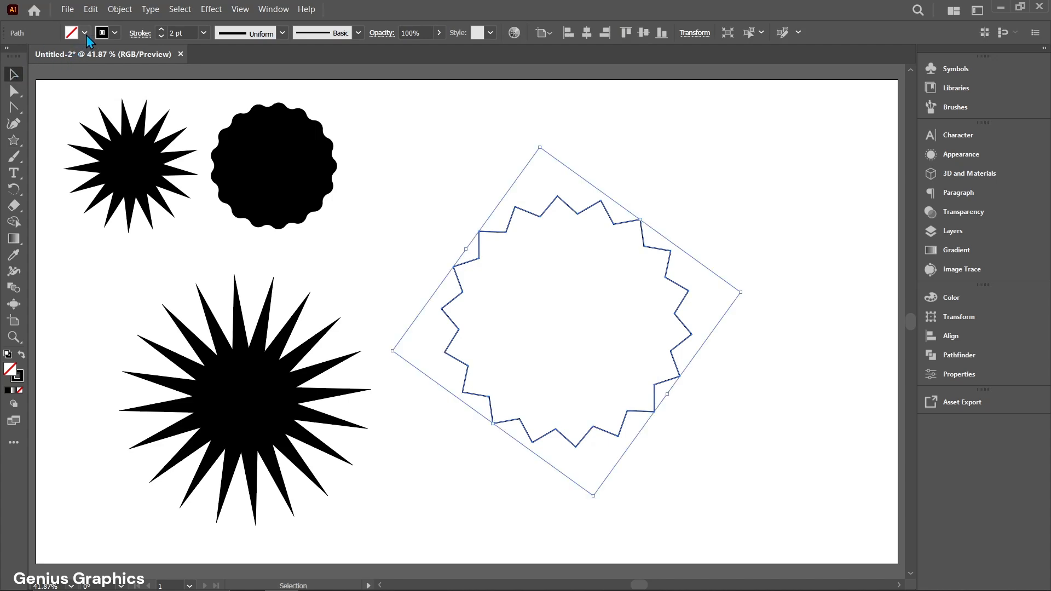
left_click(85, 34)
left_click(40, 58)
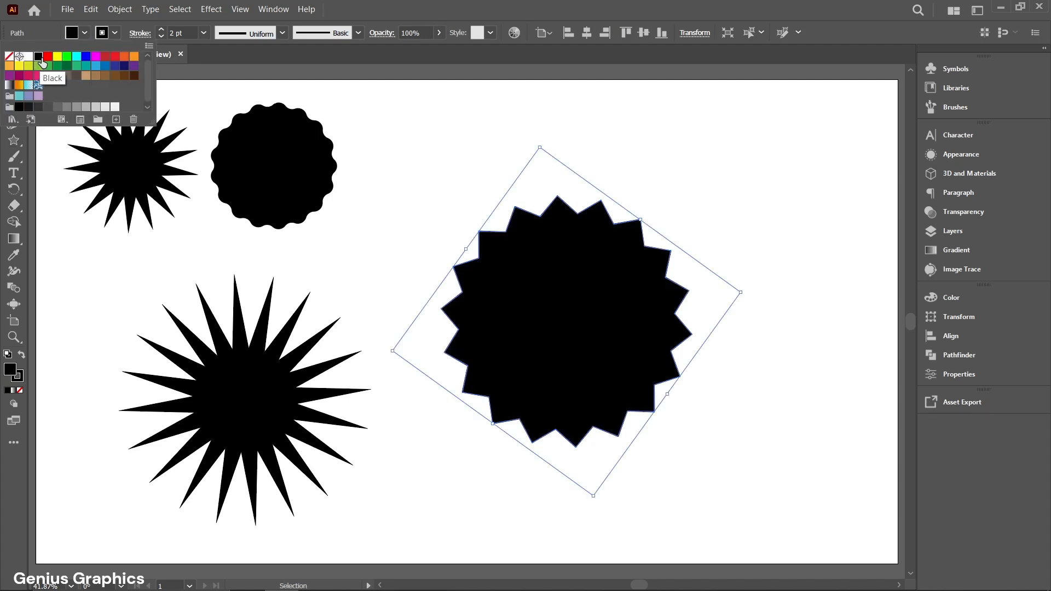
left_click(13, 92)
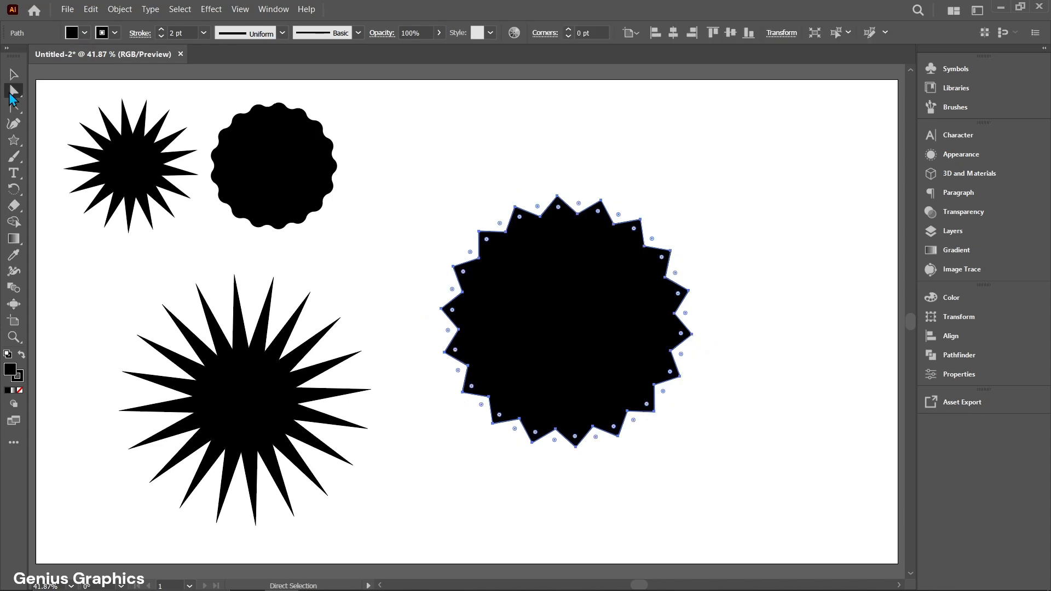
scroll(486, 244, "up", 2)
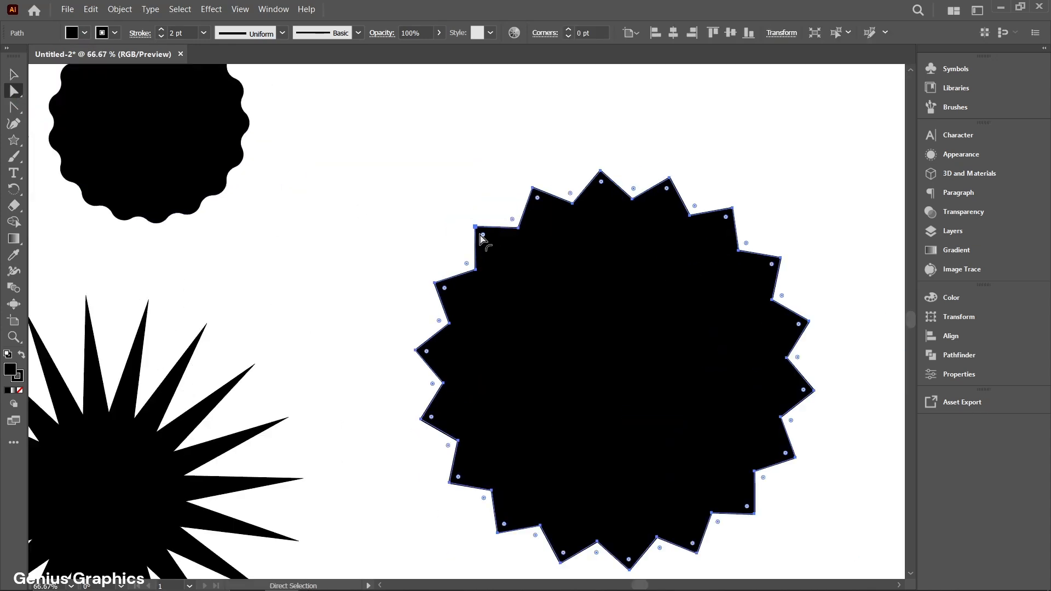
left_click_drag(483, 235, 526, 289)
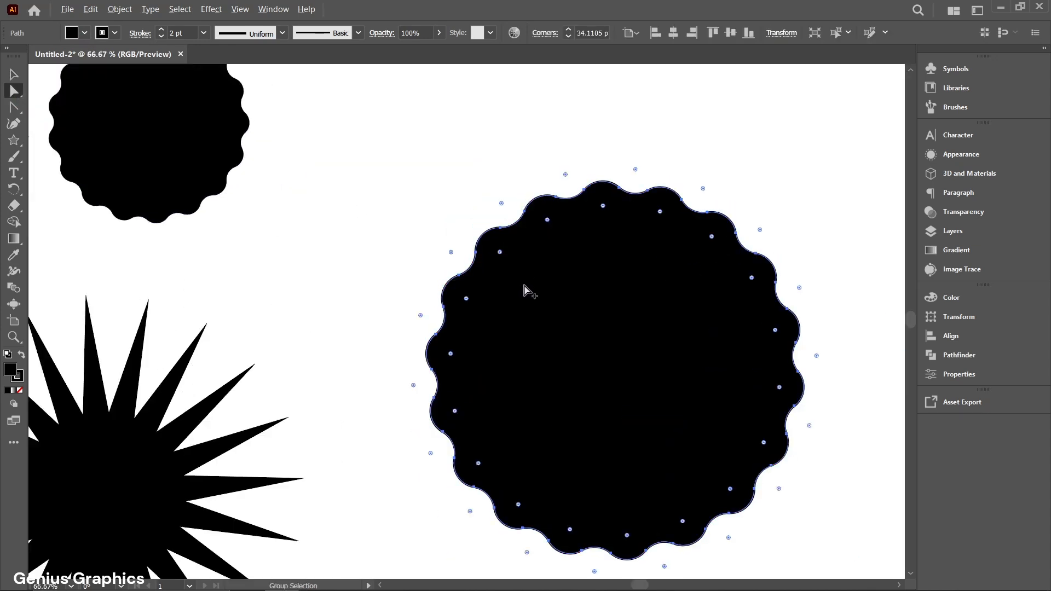
key("ctrl+minus")
key("ctrl+minus")
Enlarge the wavy badge and the large starburst, arrange them side by side in the artboard's lower part and deselect them
left_click(12, 75)
scroll(460, 272, "up", 1)
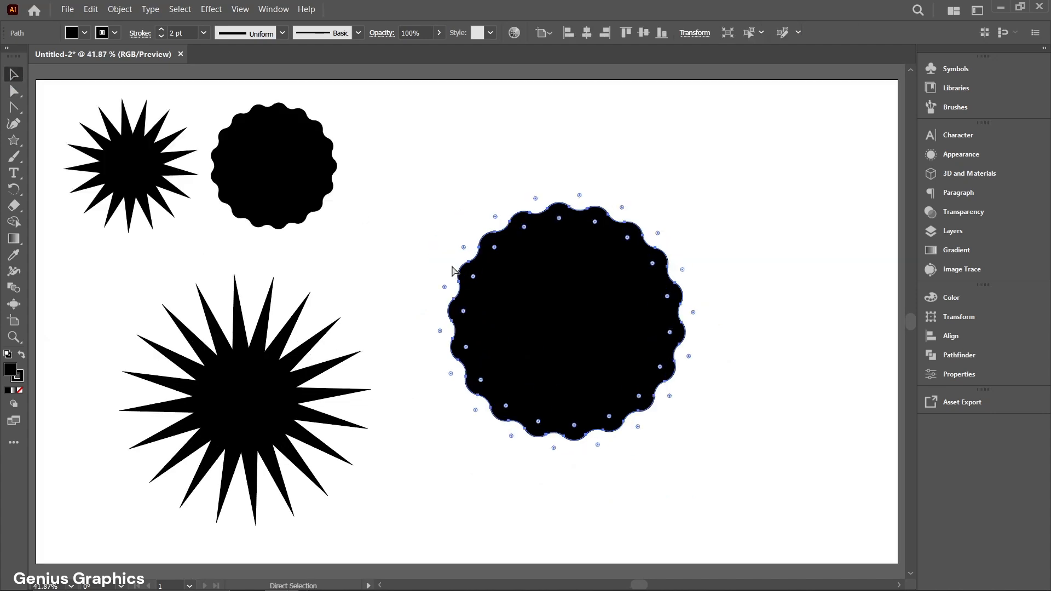
mouse_move(596, 352)
left_mouse_down()
mouse_move(598, 363)
mouse_move(701, 402)
left_mouse_up()
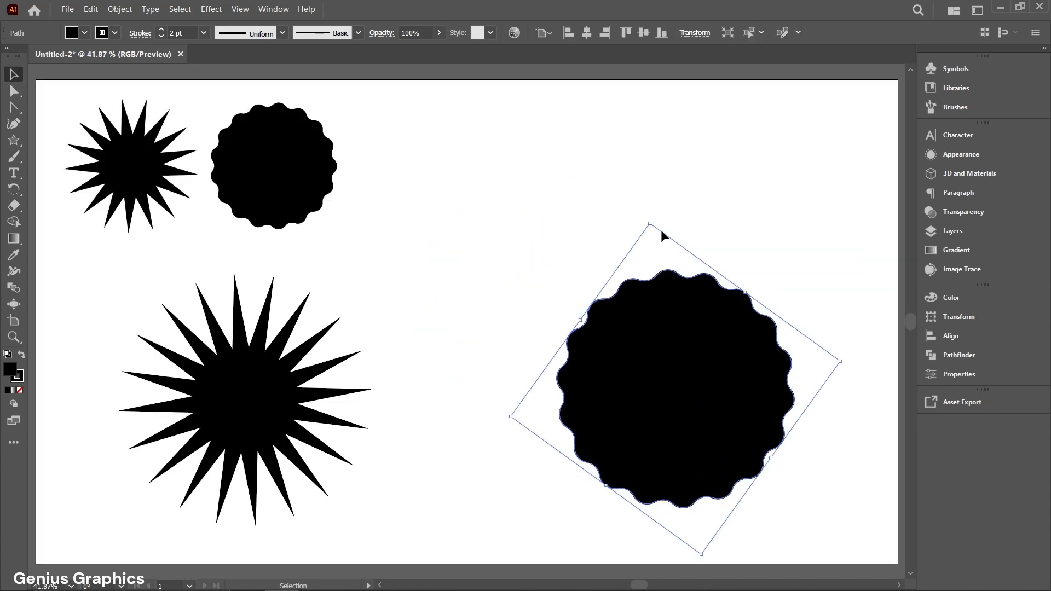
left_click_drag(650, 224, 644, 185)
left_click_drag(227, 399, 350, 396)
left_click_drag(410, 232, 471, 189)
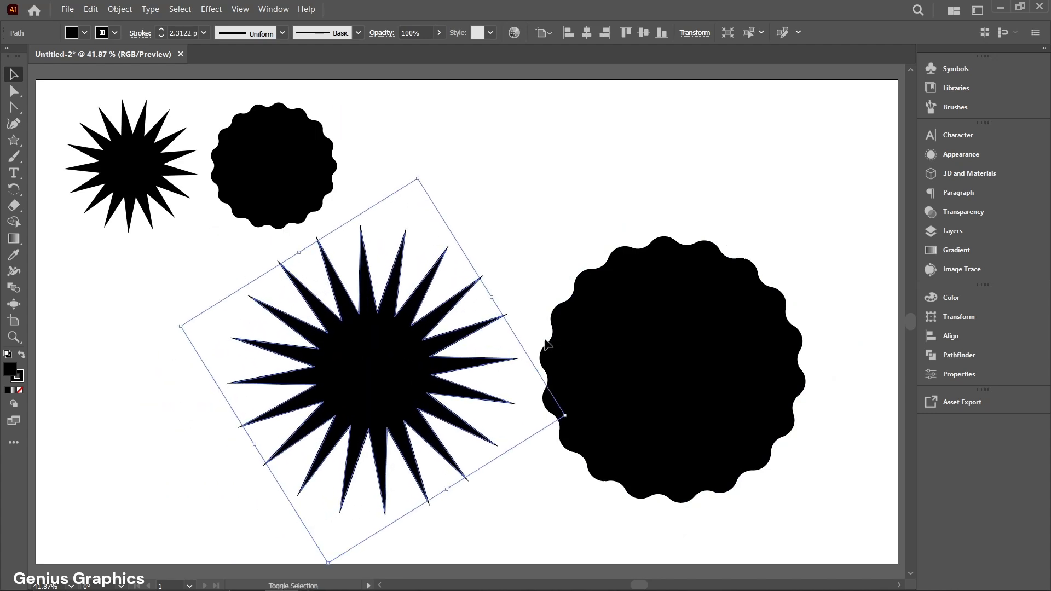
left_click_drag(654, 394, 690, 404)
left_click_drag(363, 383, 385, 391)
left_click(530, 251)
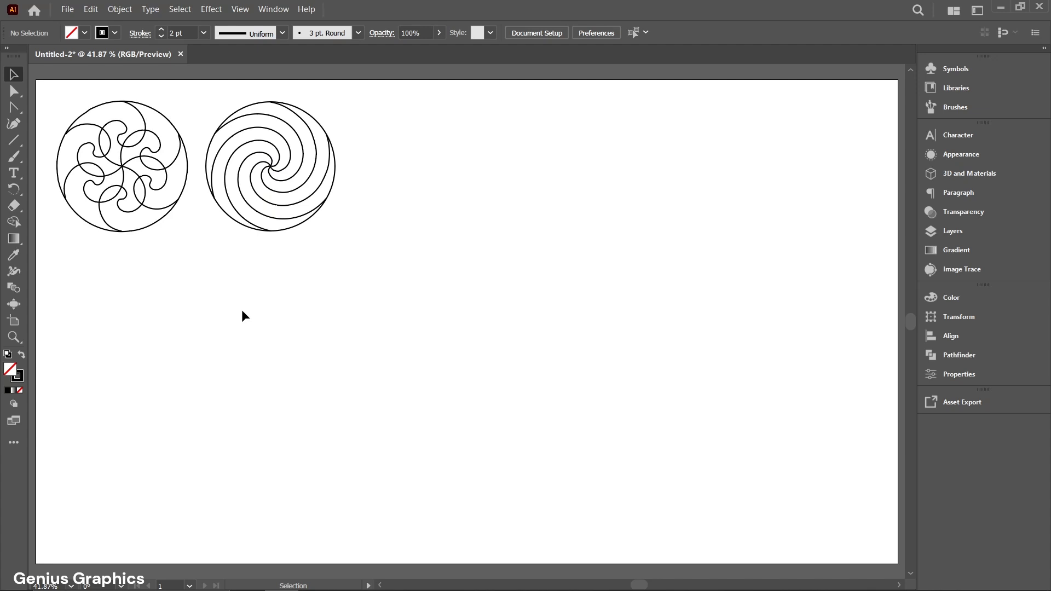
Set a polar grid to six radial dividers and no inner rings while drawing it, and undo the stretched oval version
left_click(12, 144)
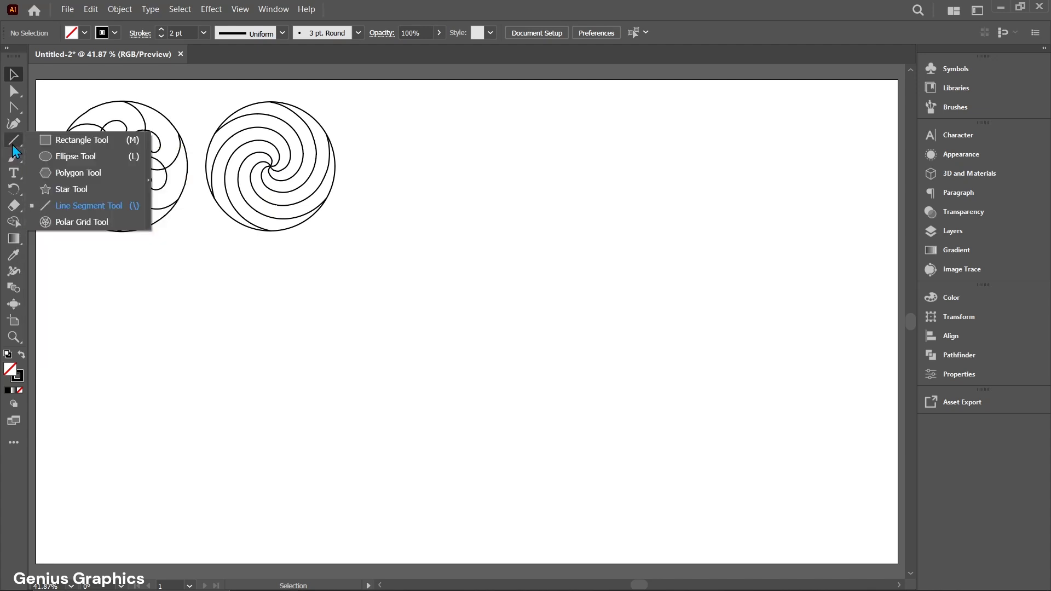
left_click(82, 222)
left_click(14, 442)
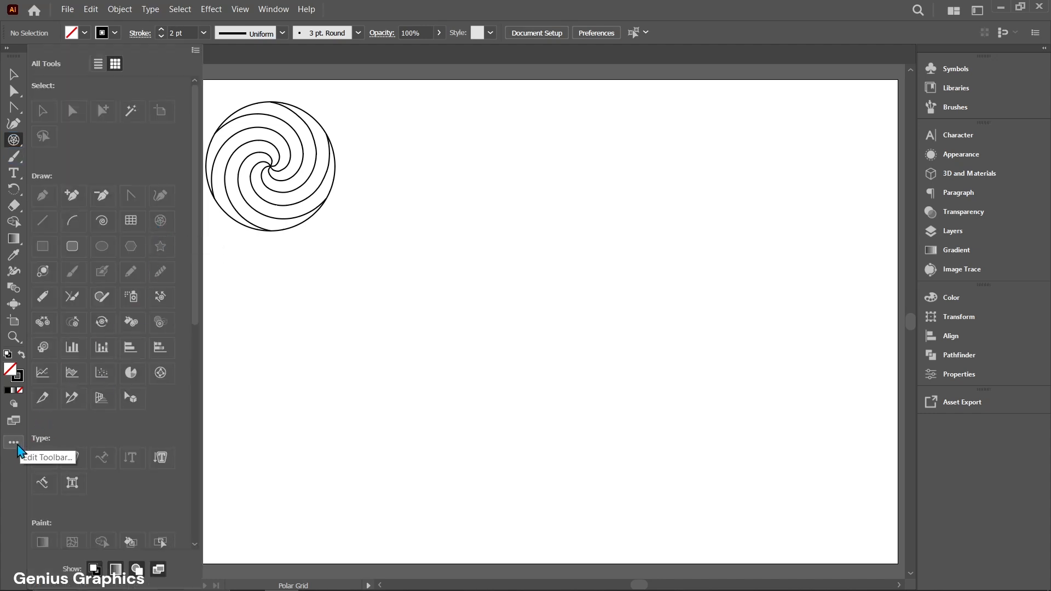
left_click(14, 442)
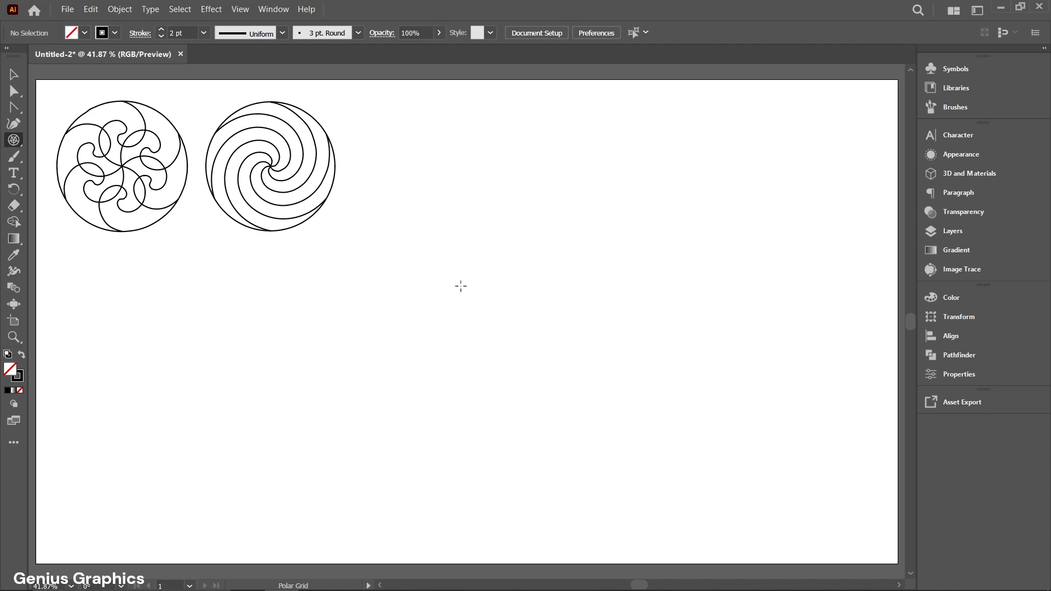
left_click_drag(436, 271, 557, 434)
key("Left")
key("Left")
key("Left")
key("Right")
key("Right")
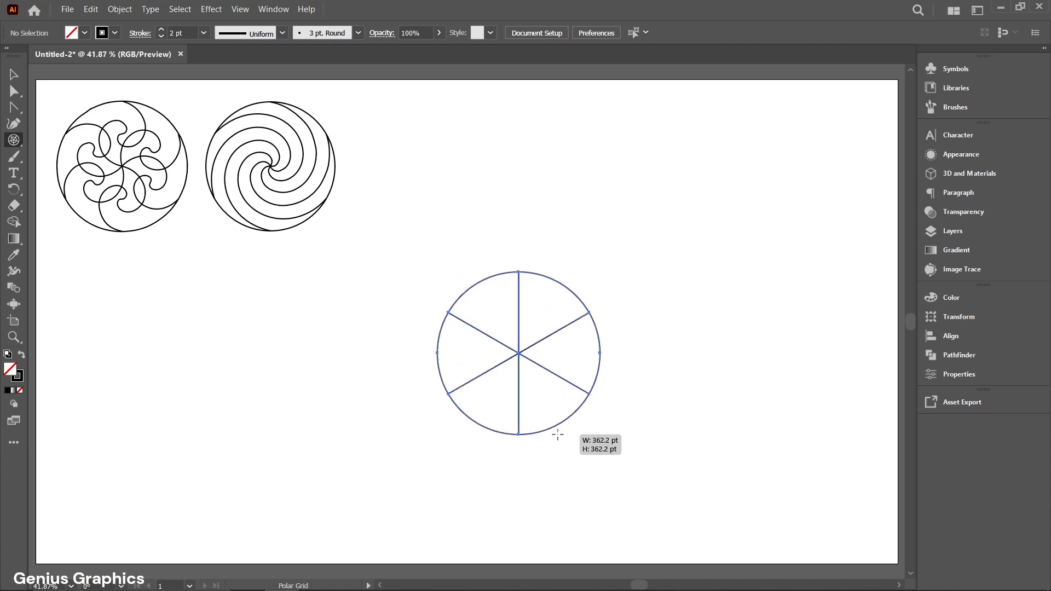
key("Left")
key("Left")
left_click_drag(557, 434, 606, 514)
key("Right")
key("Up")
key("Up")
key("Down")
key("Down")
key("Up")
key("Up")
key("Up")
key("Down")
key("Down")
key("Down")
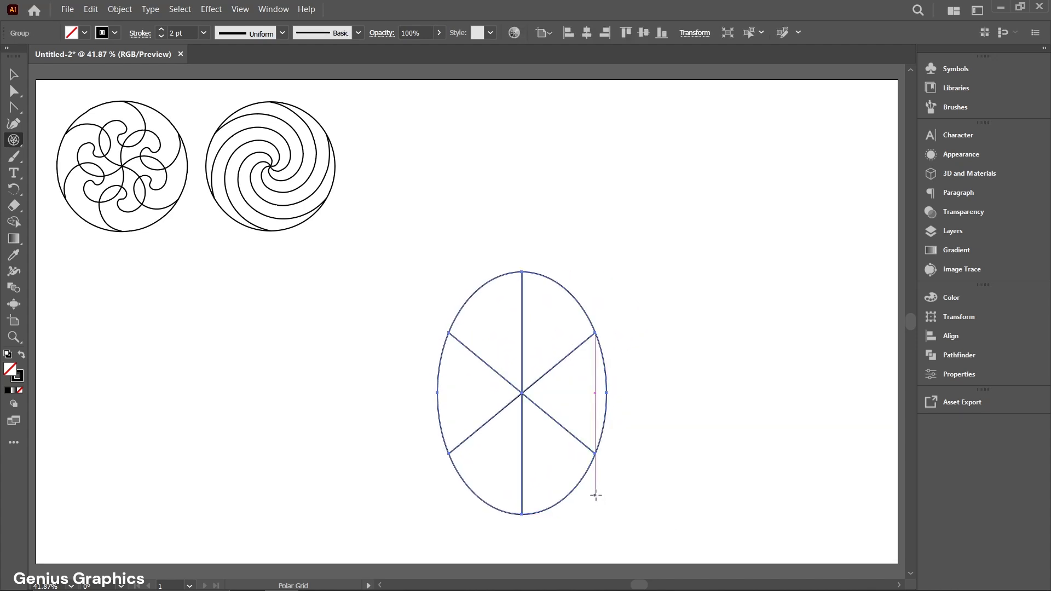
key("ctrl+z")
Draw a perfectly circular polar grid with six radial dividers and move it toward the artboard's centre
left_click_drag(420, 231, 662, 486)
left_click(14, 74)
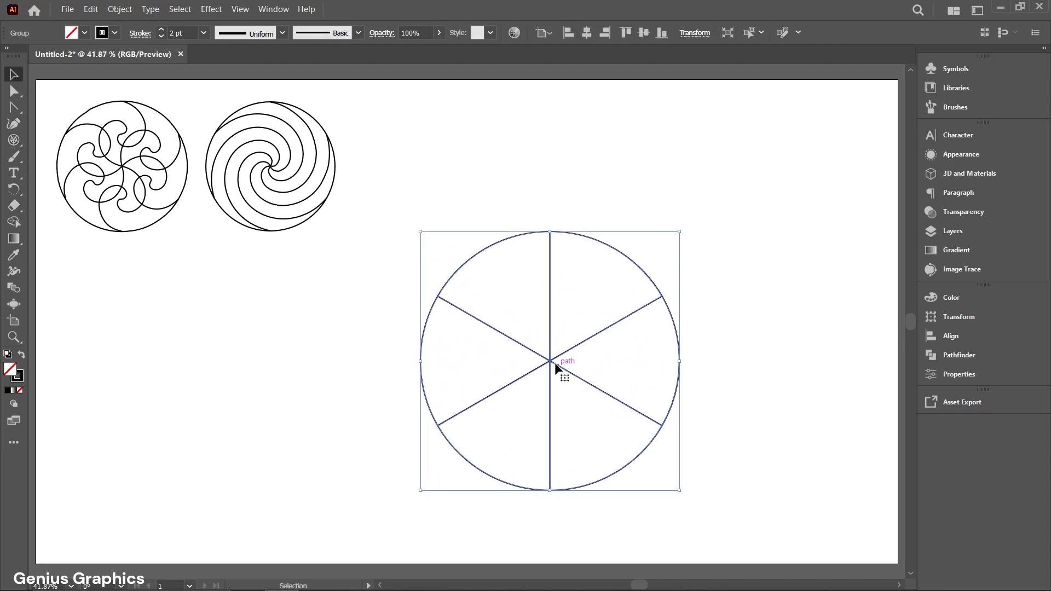
left_click_drag(555, 364, 522, 341)
Apply a Twist effect of about 290° to the six-divider polar grid
left_click(211, 10)
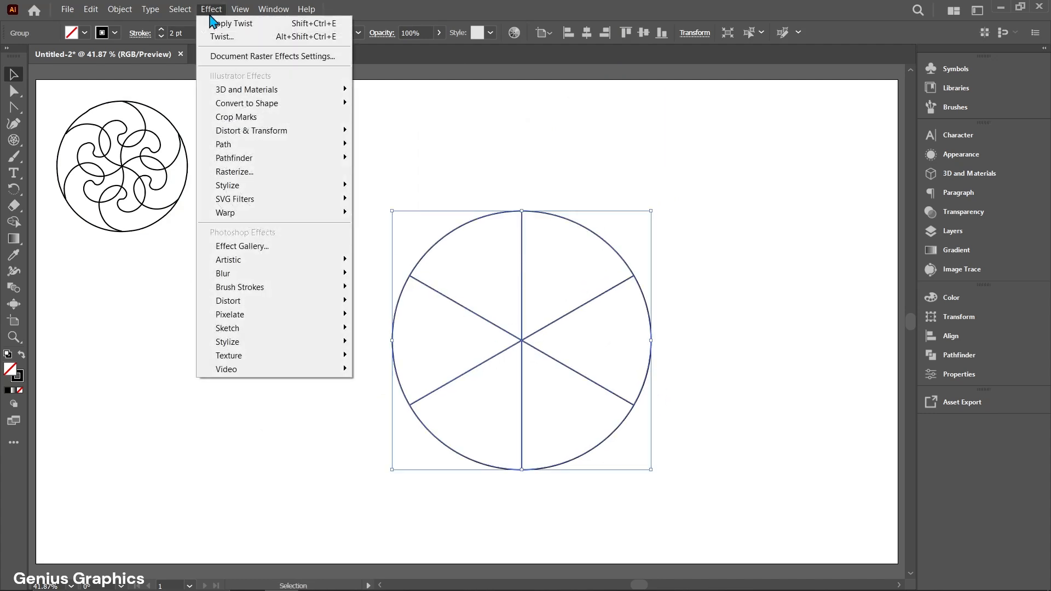
mouse_move(255, 134)
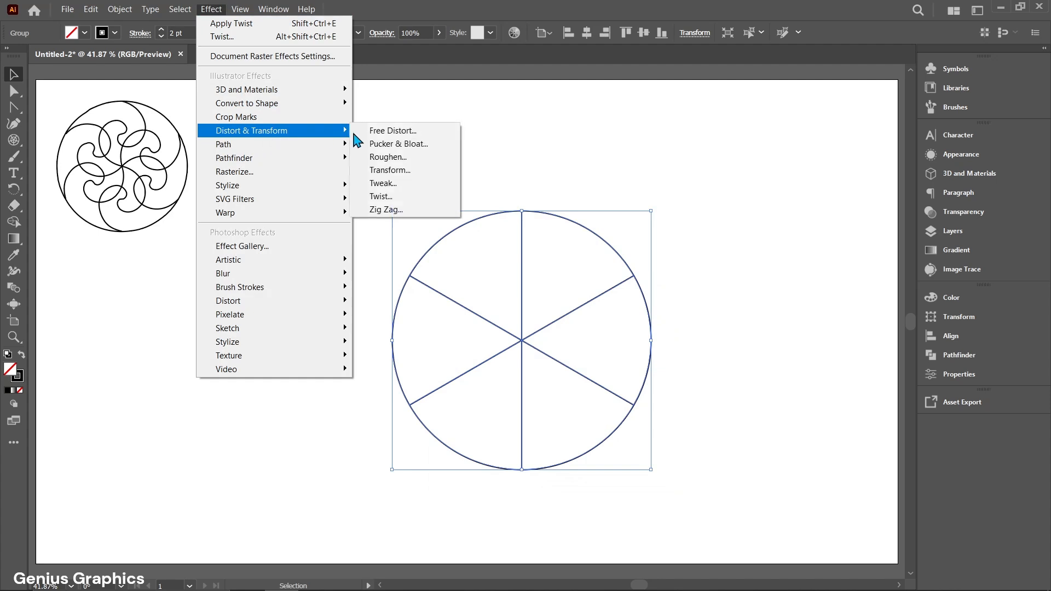
left_click(398, 197)
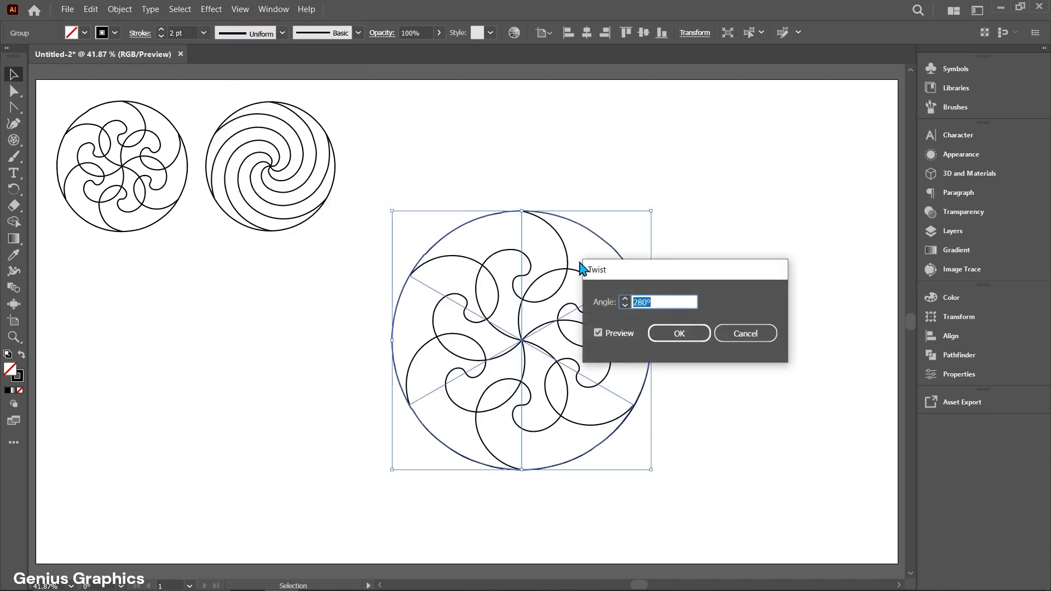
left_click(624, 299)
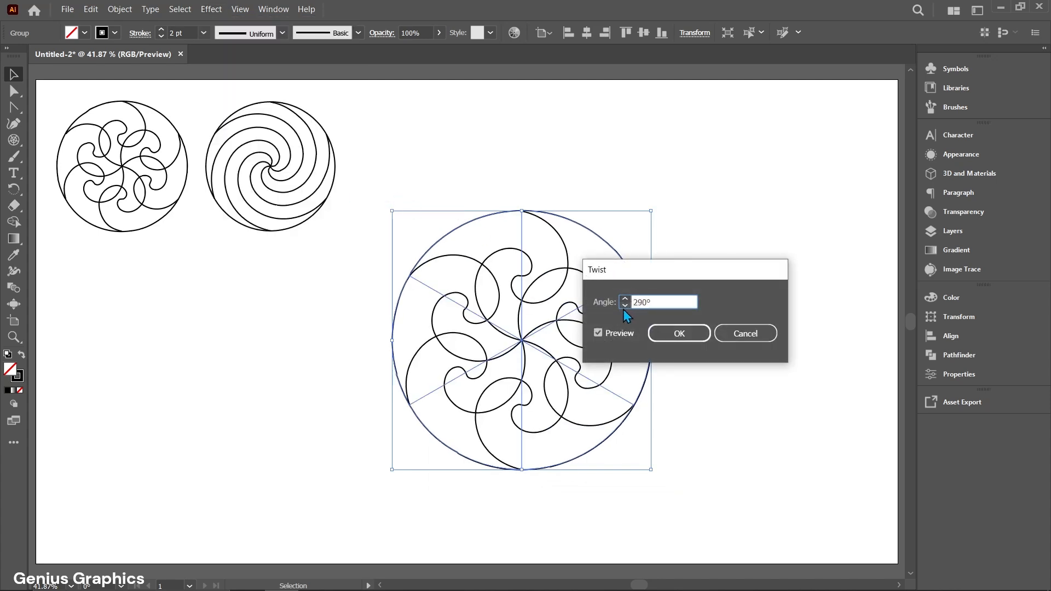
left_click(622, 307)
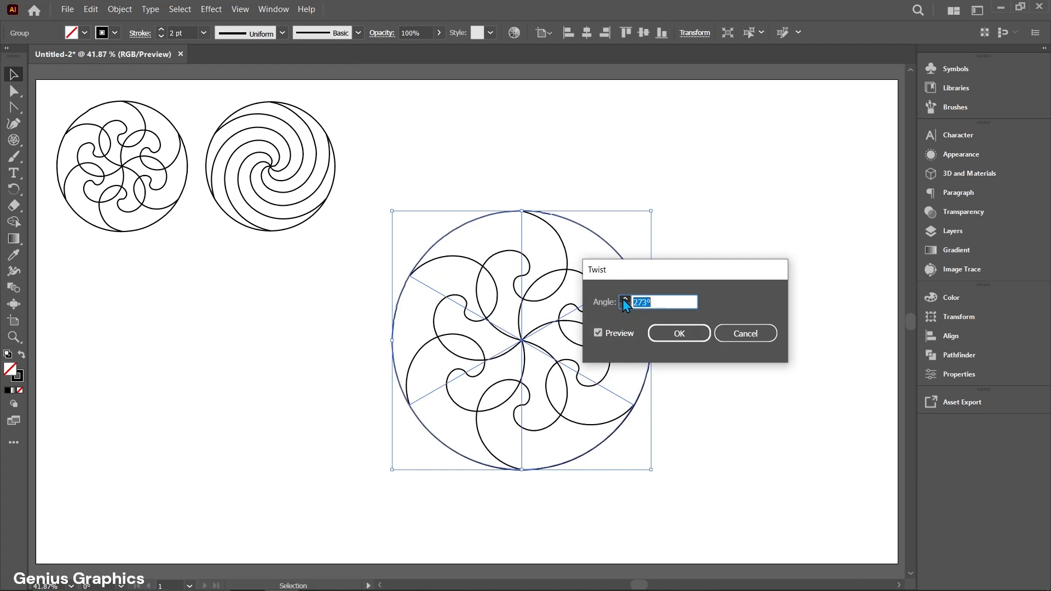
left_click(624, 299)
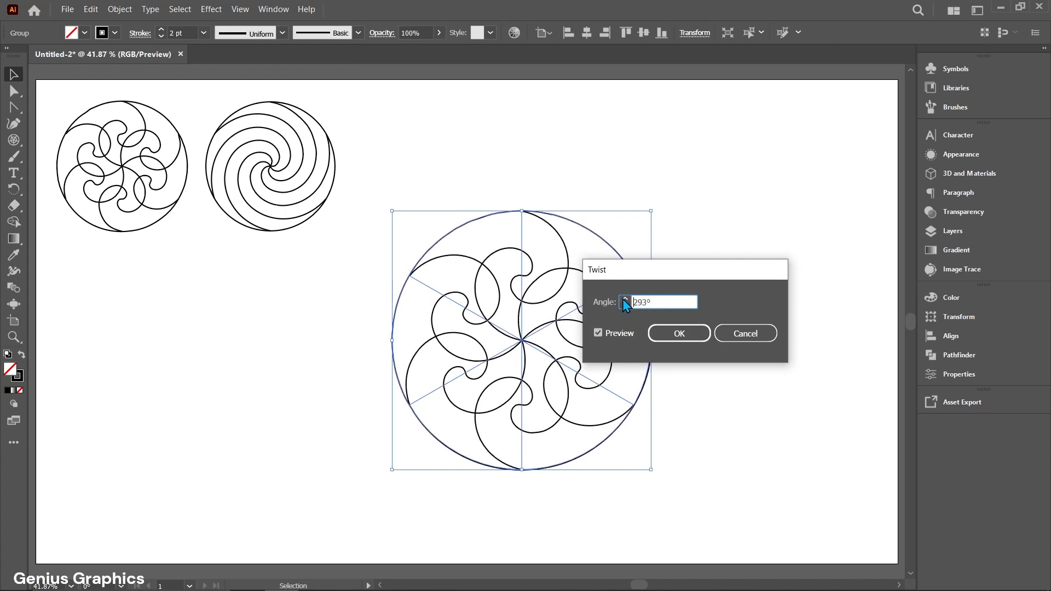
left_click(677, 334)
Resize the twisted polar grid slightly larger than drawn, place it below the two reference swirls and deselect it
left_click_drag(653, 212, 728, 133)
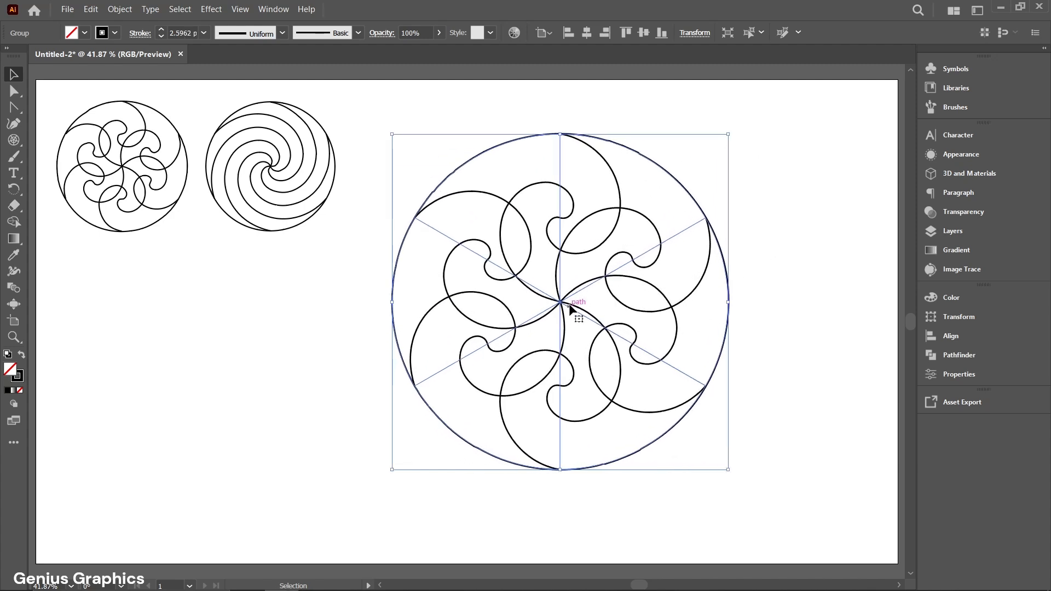
mouse_move(564, 303)
left_mouse_down()
mouse_move(467, 370)
mouse_move(484, 362)
left_mouse_up()
left_click_drag(643, 194, 577, 258)
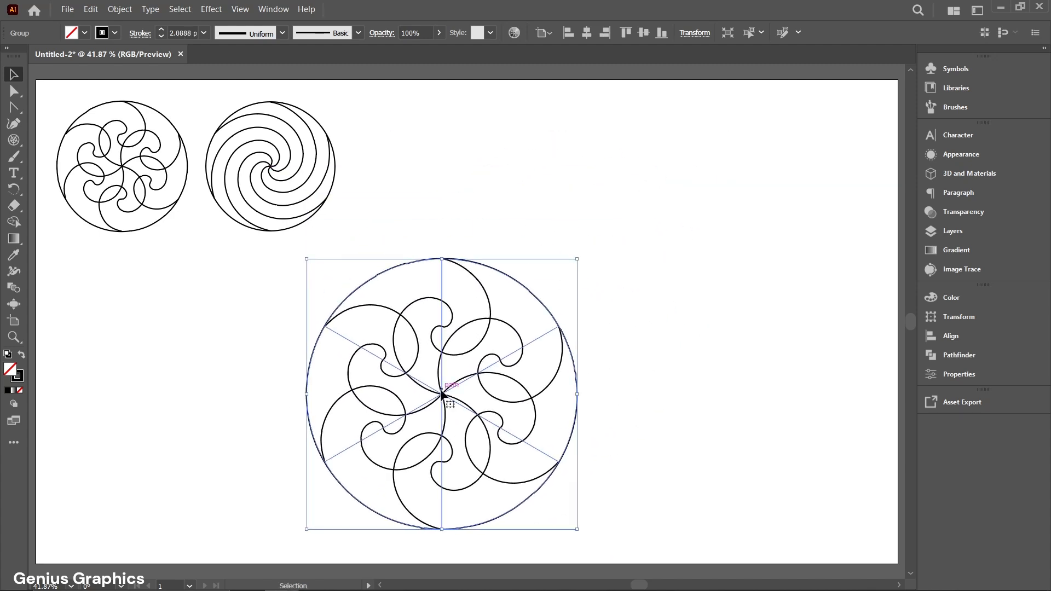
left_click_drag(442, 393, 229, 393)
key("ctrl+shift+a")
Draw a large unfilled circle in the empty area beside the twisted polar grid and deselect it
left_click(14, 139)
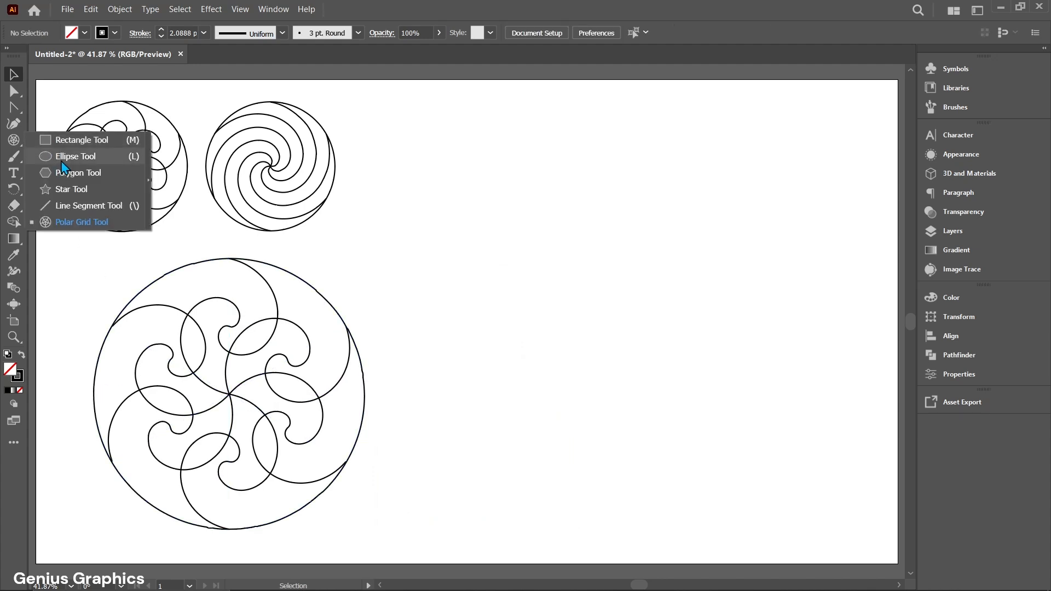
left_click(53, 159)
left_click_drag(611, 326, 773, 452)
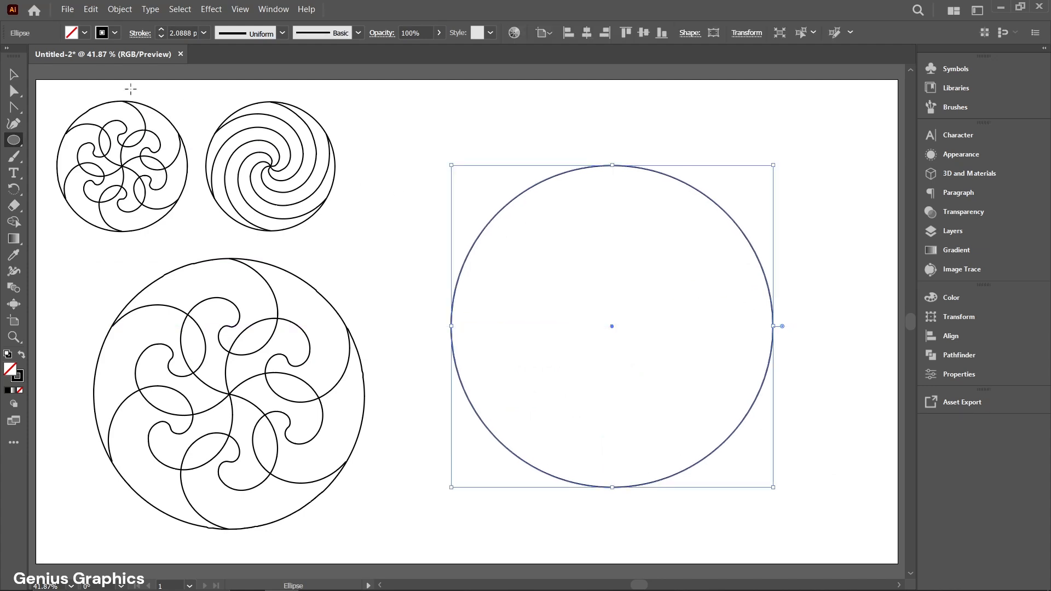
left_click(14, 74)
left_click(411, 147)
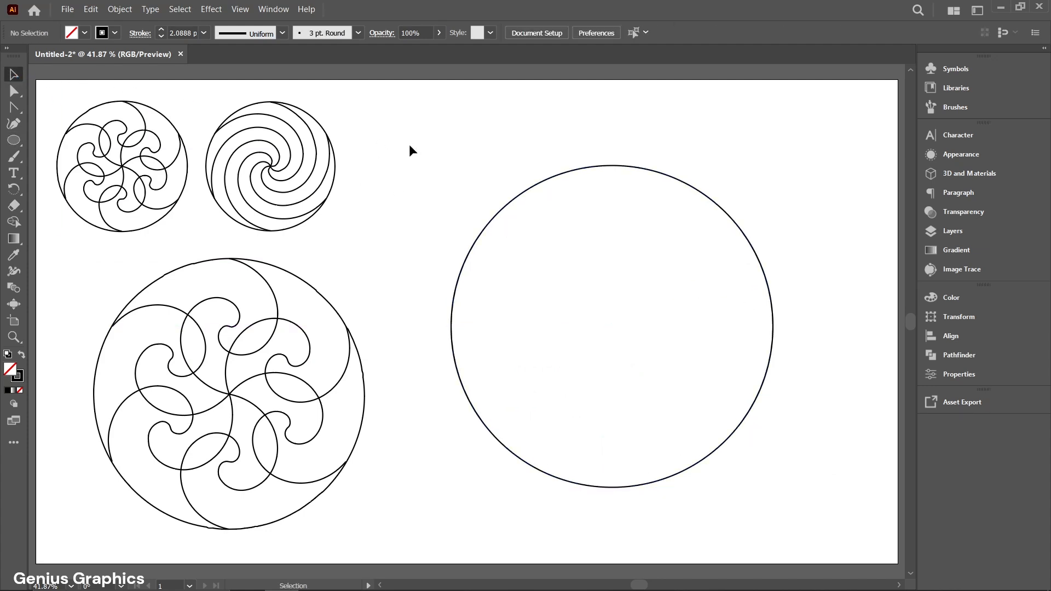
Draw a vertical line segment across the full diameter of the new circle
left_click(17, 143)
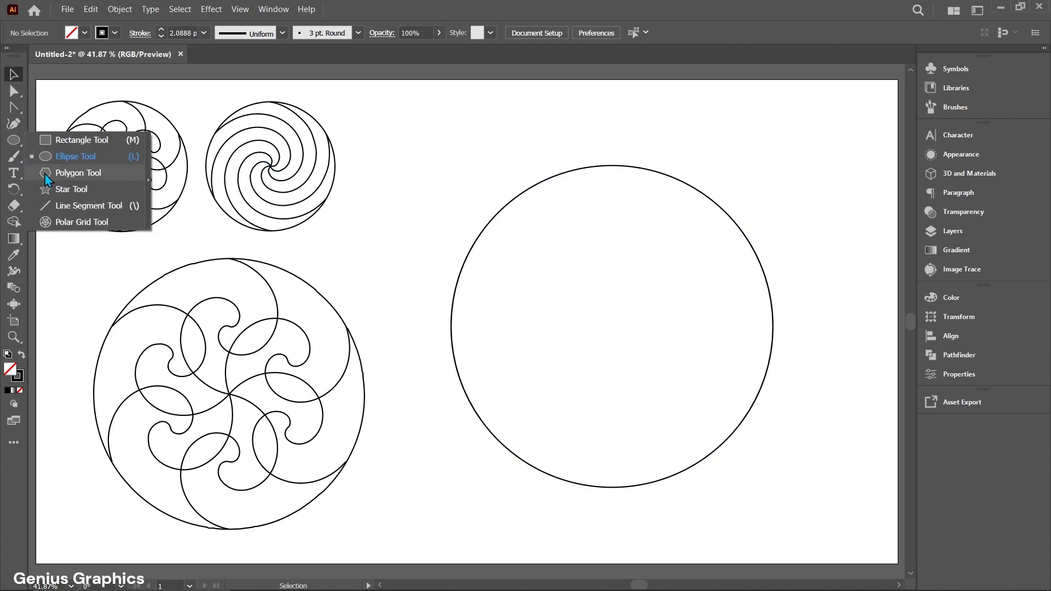
left_click(78, 206)
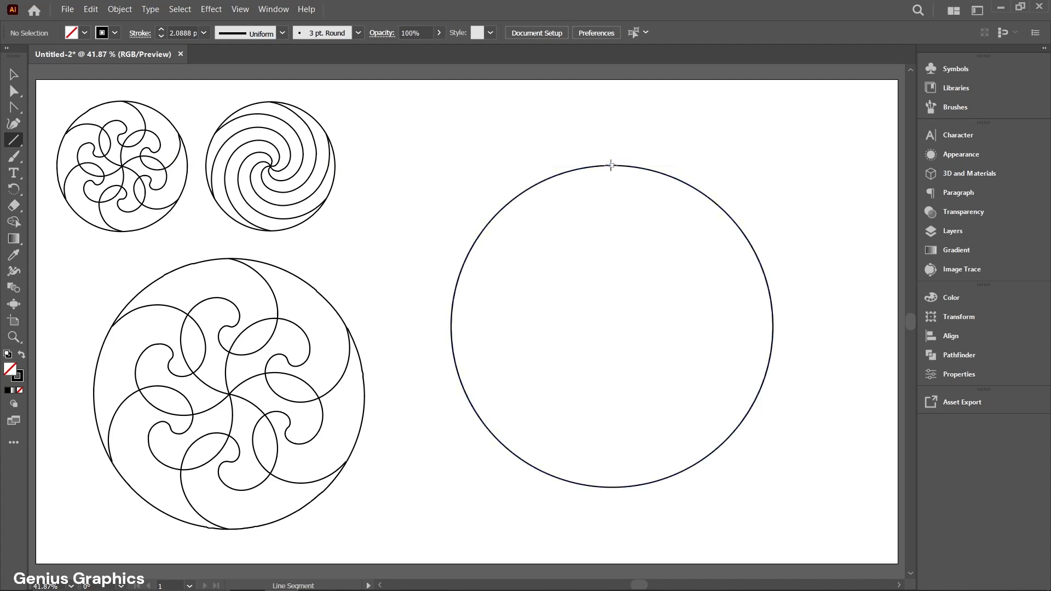
left_click_drag(611, 165, 611, 269)
left_click_drag(611, 272, 613, 488)
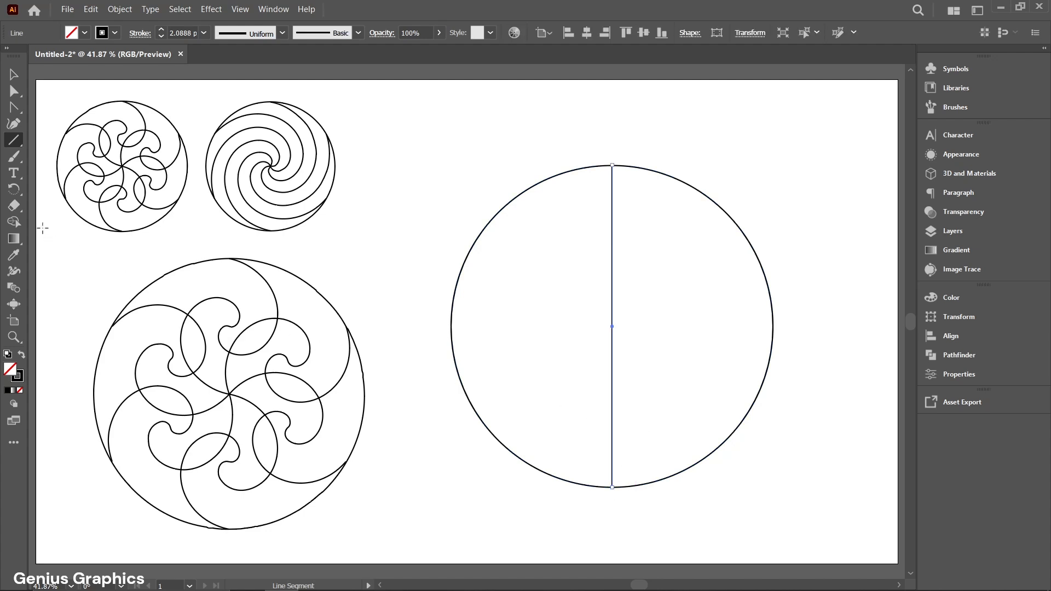
Make a copy of the vertical line rotated by 300° and repeat the transformation for a third line
left_click(21, 193)
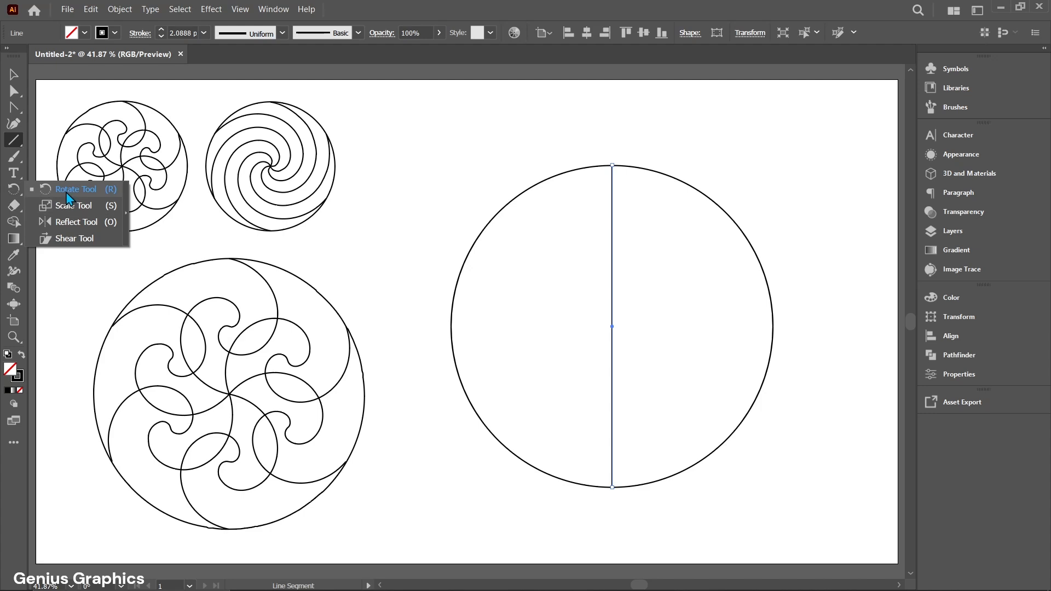
left_click(65, 190)
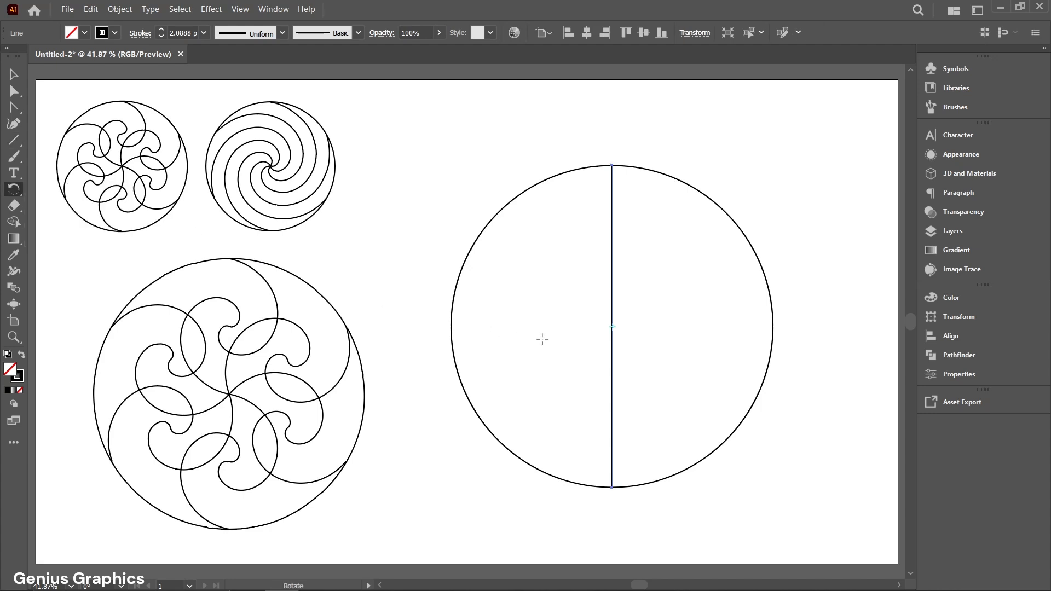
key("Return")
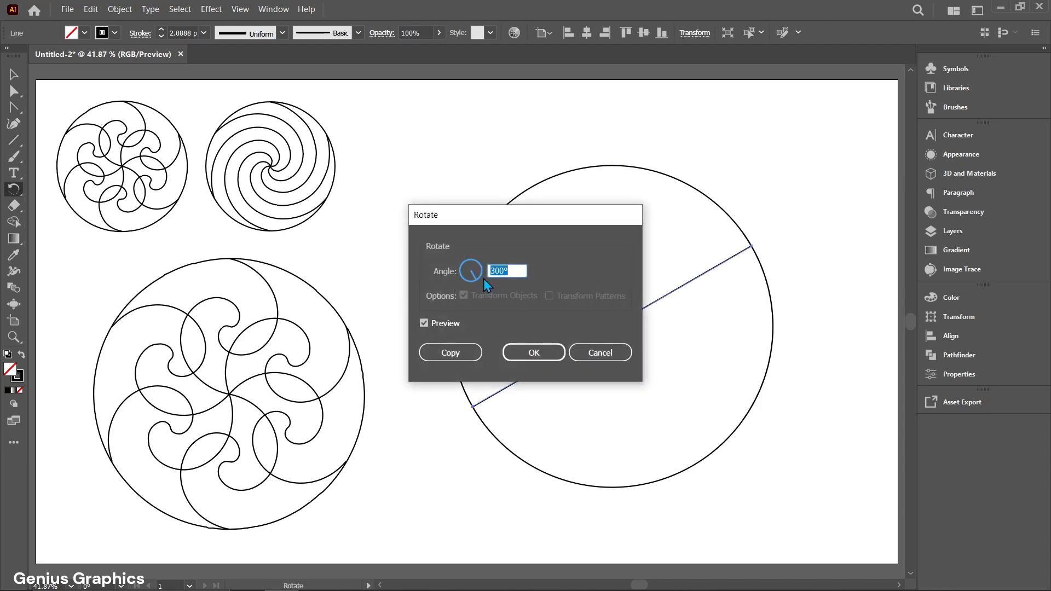
left_click(447, 355)
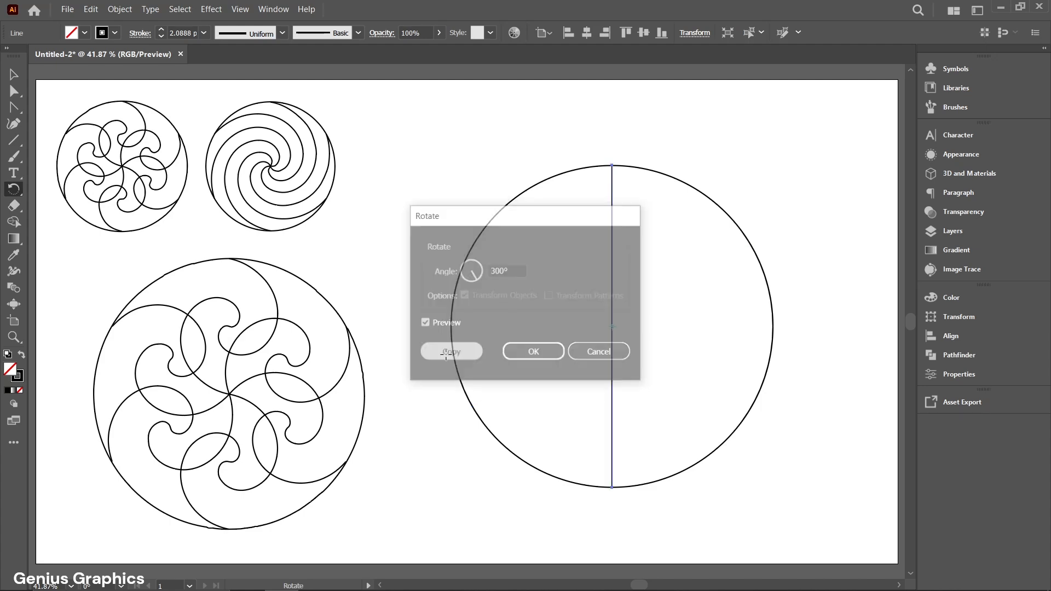
key("ctrl+d")
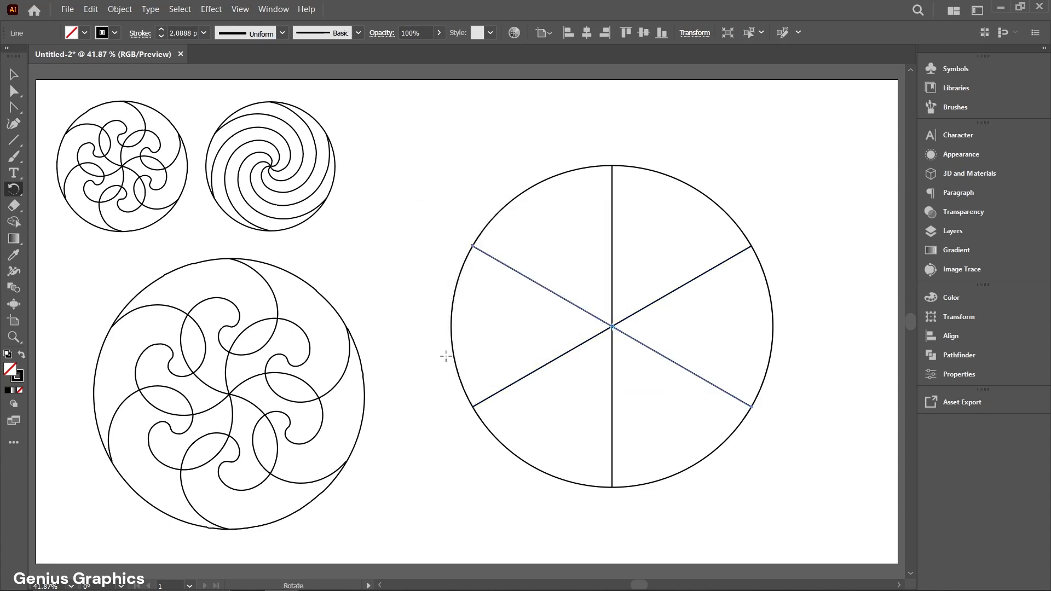
Select only the three crossing lines inside the circle and apply a Twist effect that bends them into a six-arm spiral
left_click(13, 74)
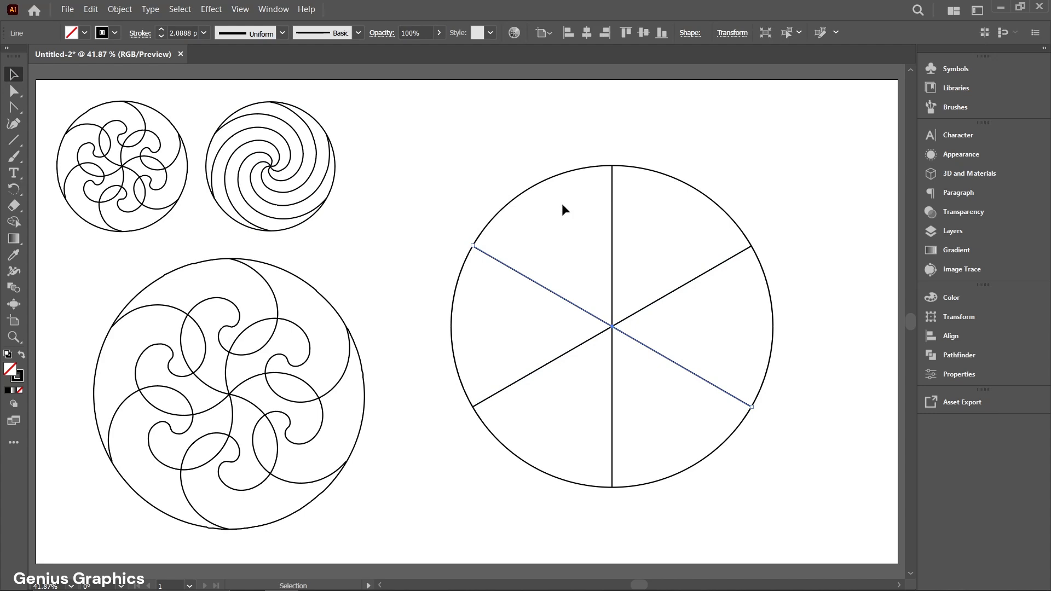
left_click(612, 260)
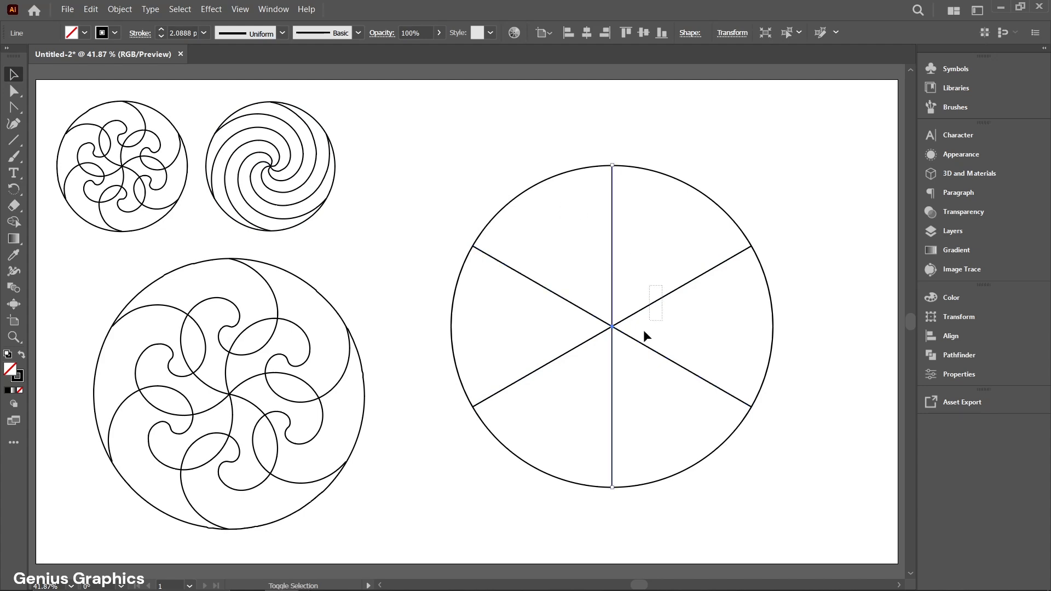
left_click_drag(643, 335, 626, 355)
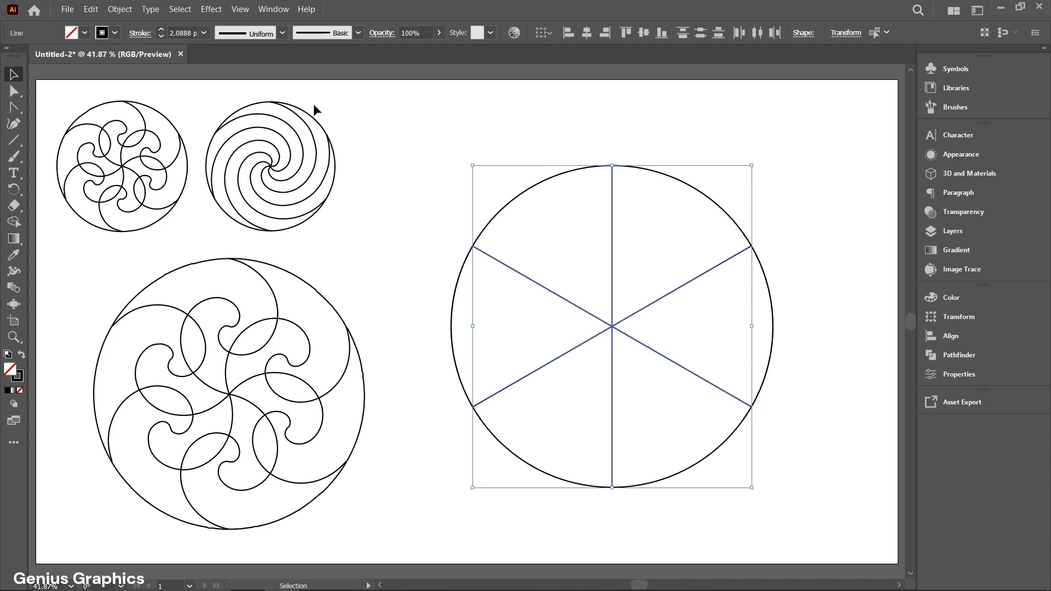
left_click(211, 9)
mouse_move(257, 134)
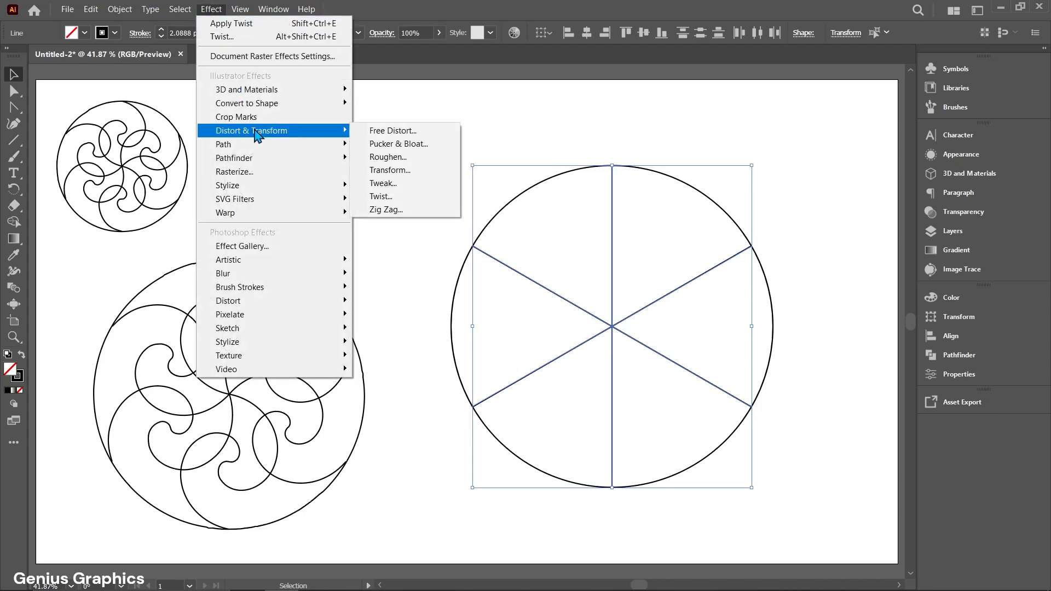
left_click(393, 197)
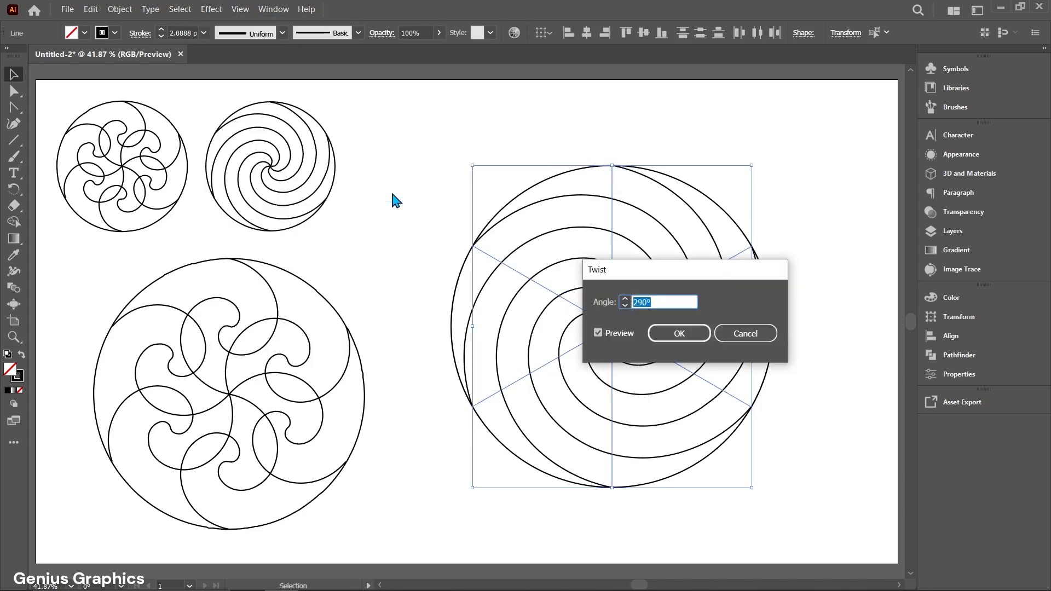
left_click_drag(671, 272, 821, 165)
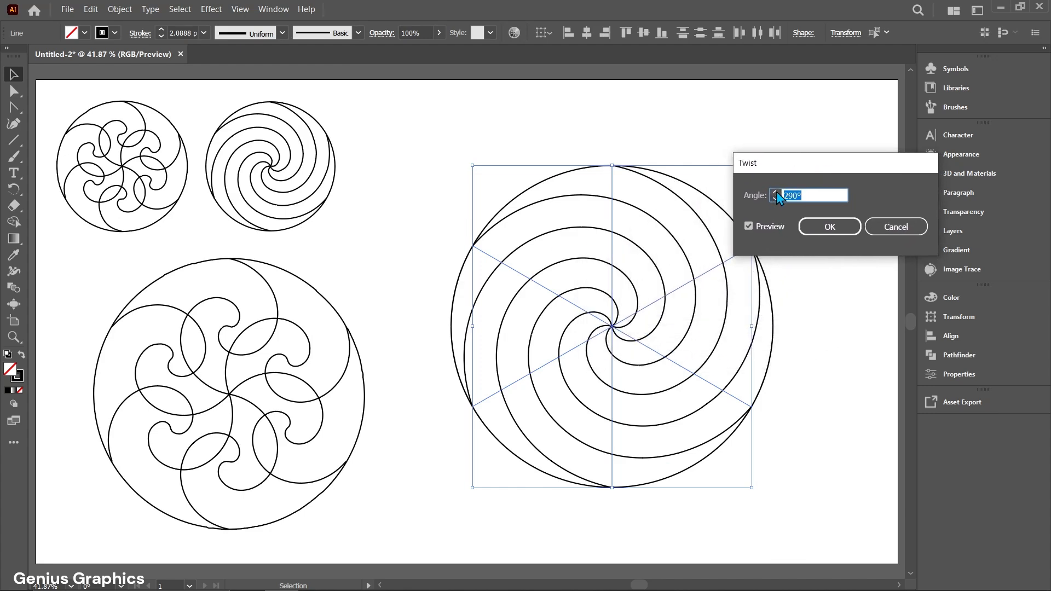
left_click(775, 193)
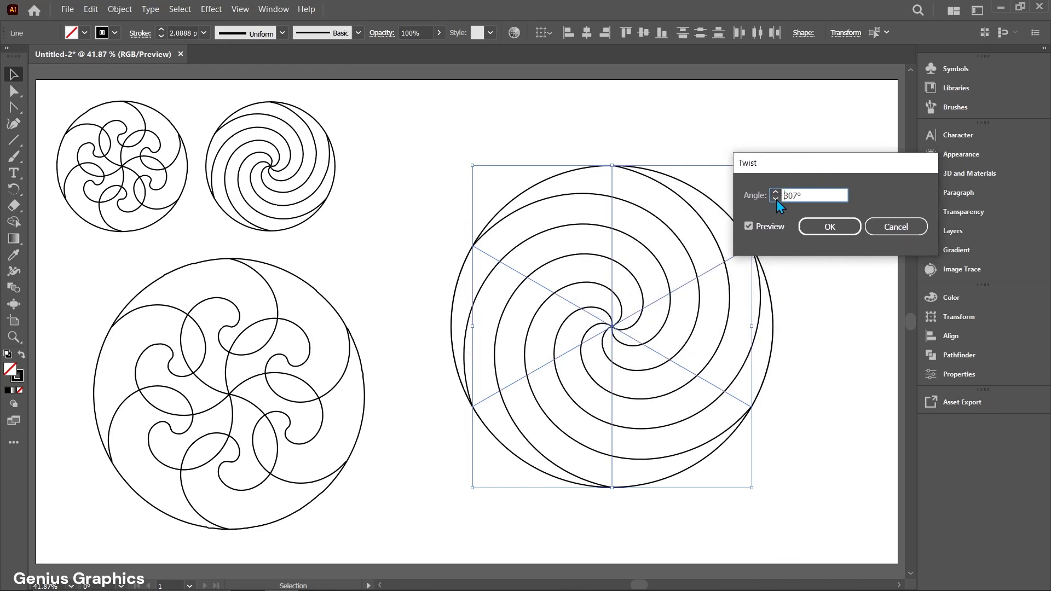
left_click(776, 199)
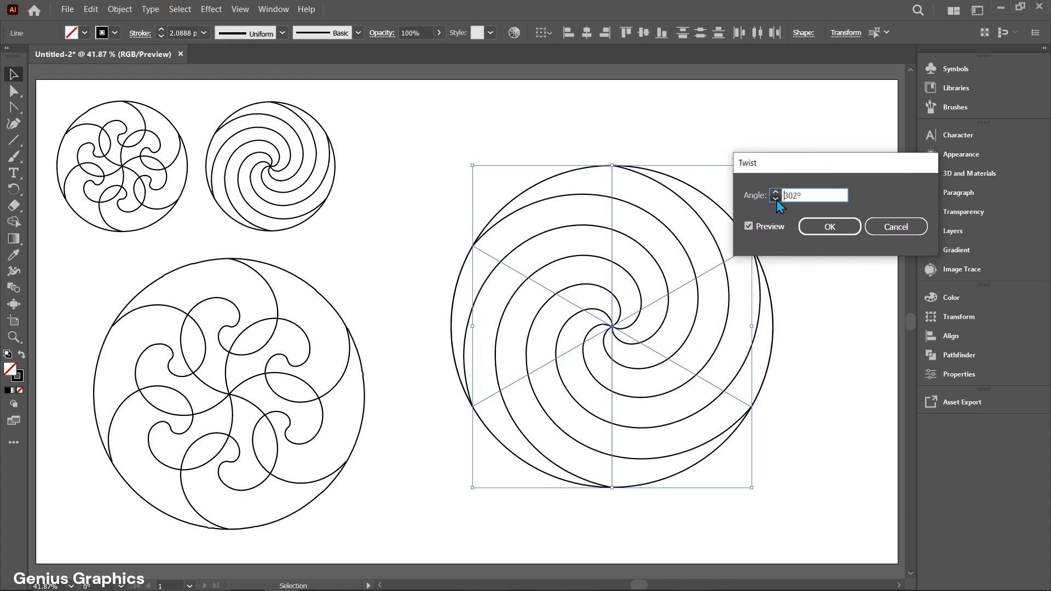
left_click(830, 226)
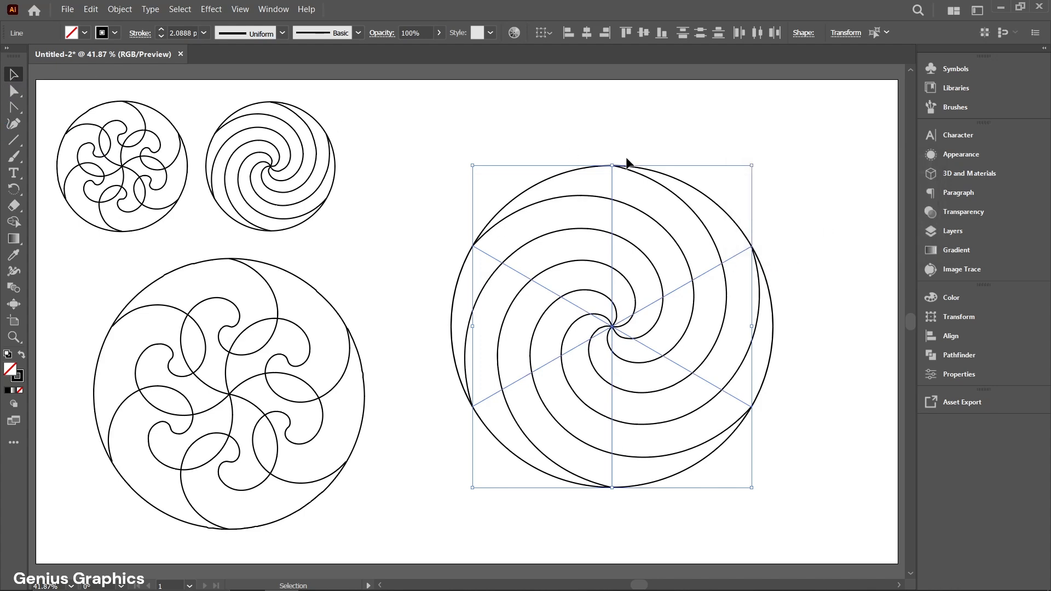
Group the circle with its twisted lines, shrink the group and arrange both large swirls side by side in the artboard's lower part
key("a")
left_click_drag(816, 165, 415, 472)
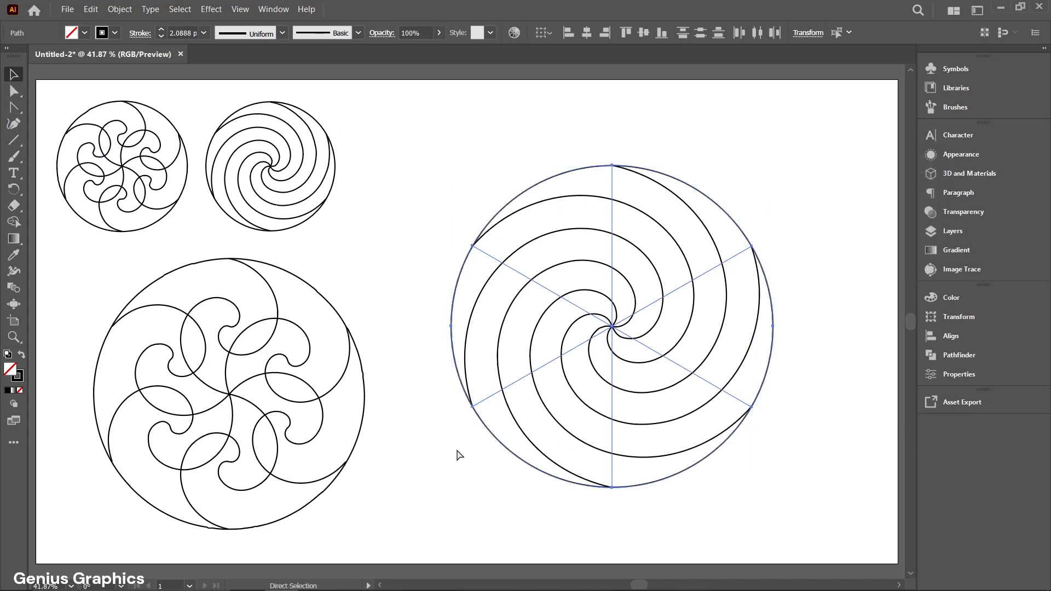
key("v")
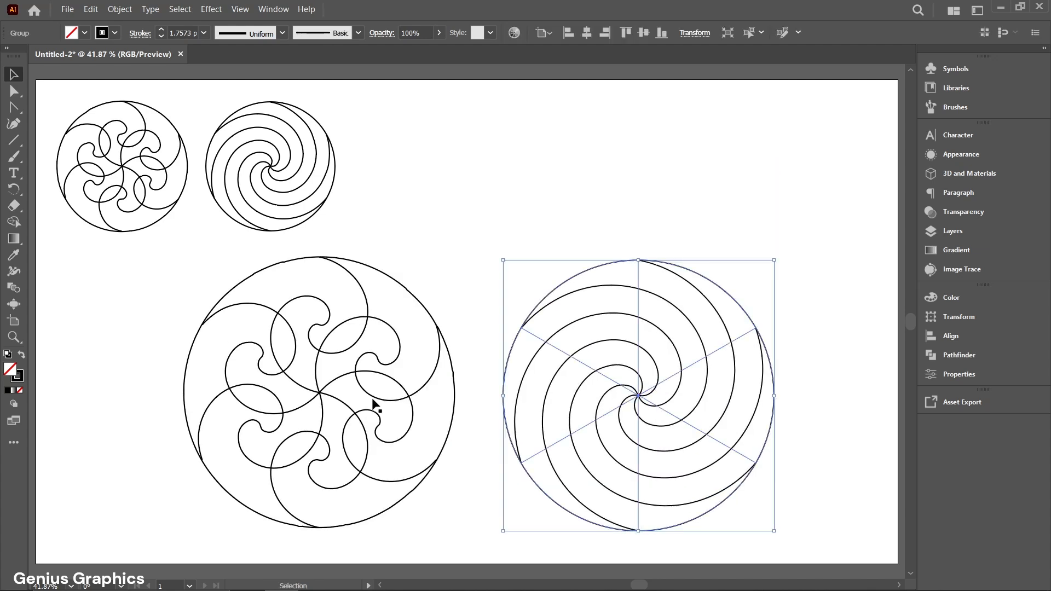
left_click(347, 404)
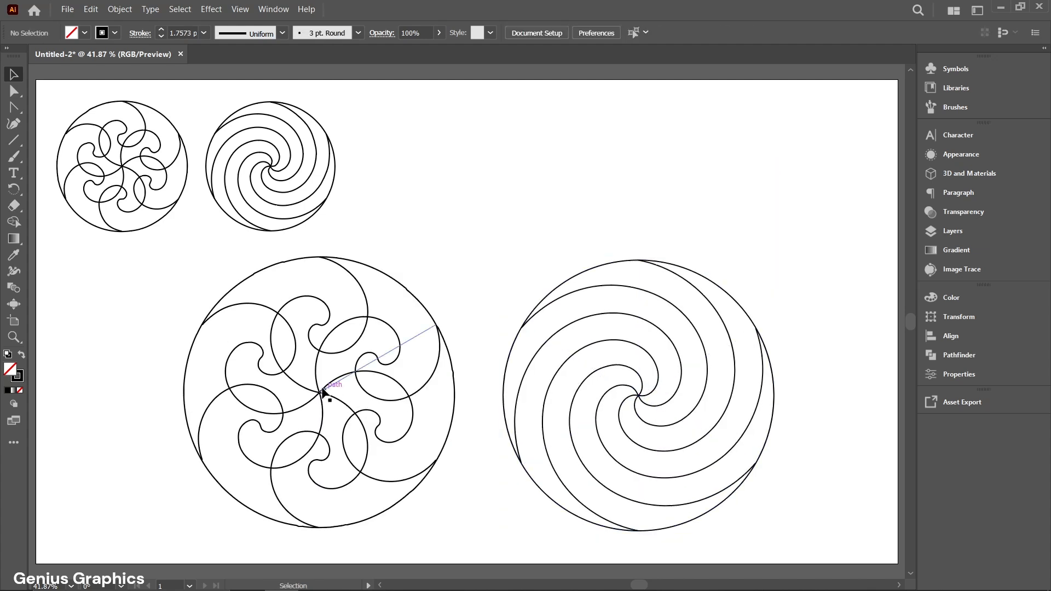
mouse_move(308, 393)
left_mouse_down()
mouse_move(315, 414)
mouse_move(319, 393)
left_mouse_up()
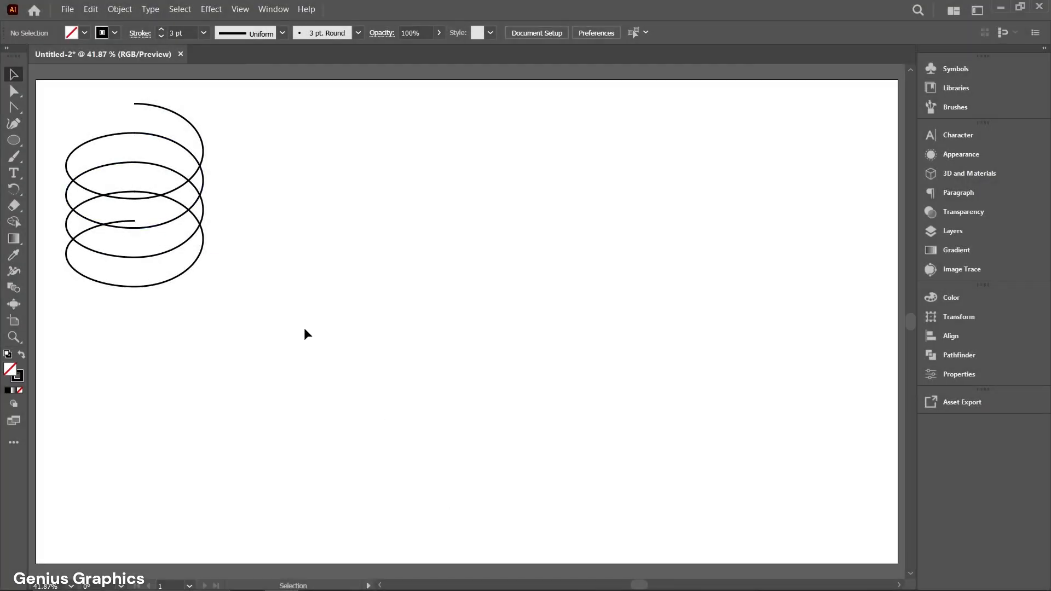
Draw a wide unfilled ellipse with a 3 pt black stroke near the artboard's centre
left_click(14, 140)
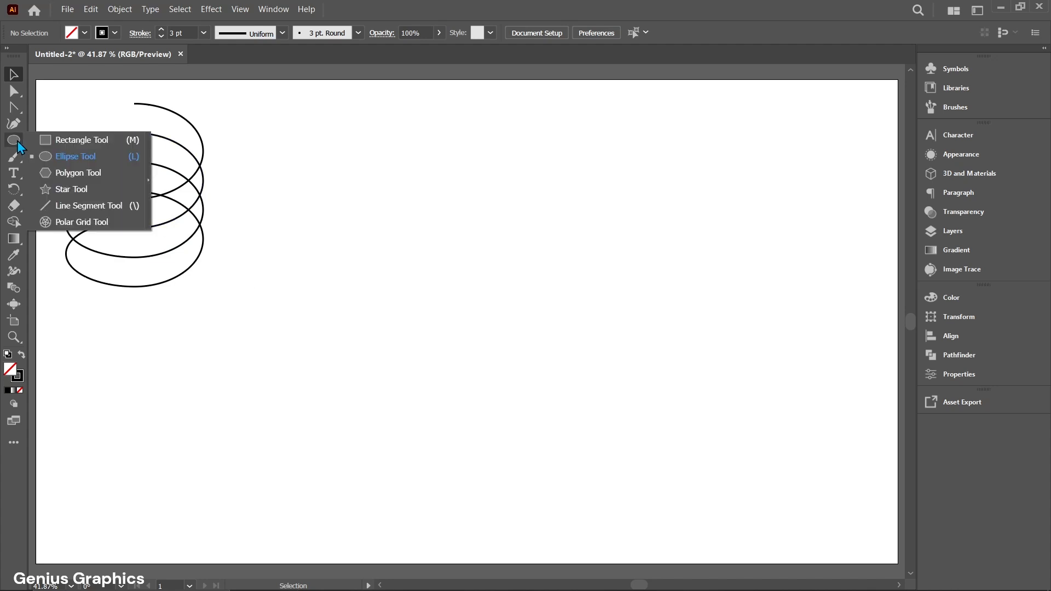
left_click(62, 154)
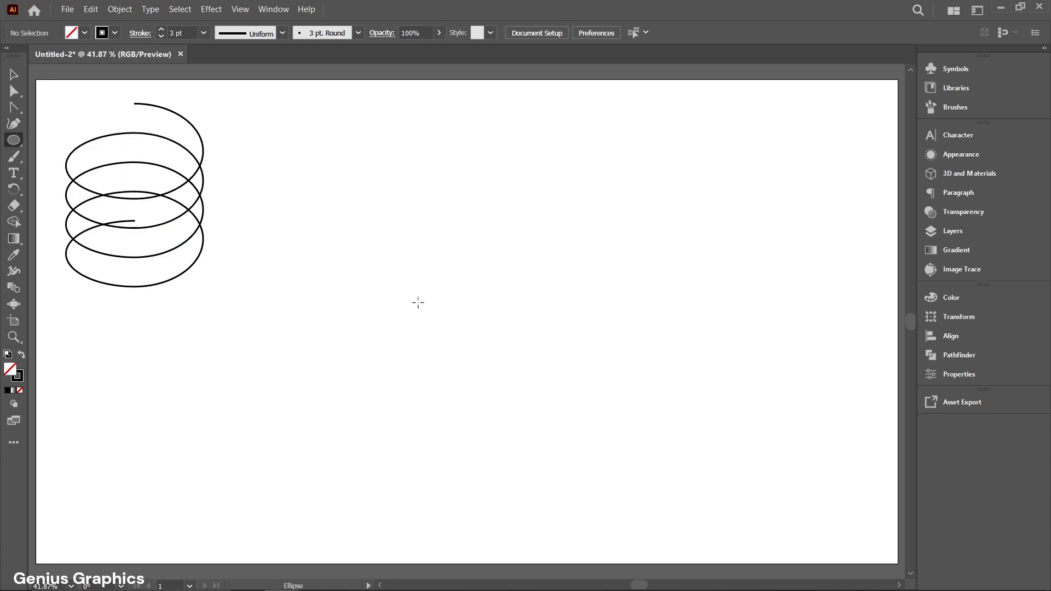
left_click_drag(399, 284, 642, 402)
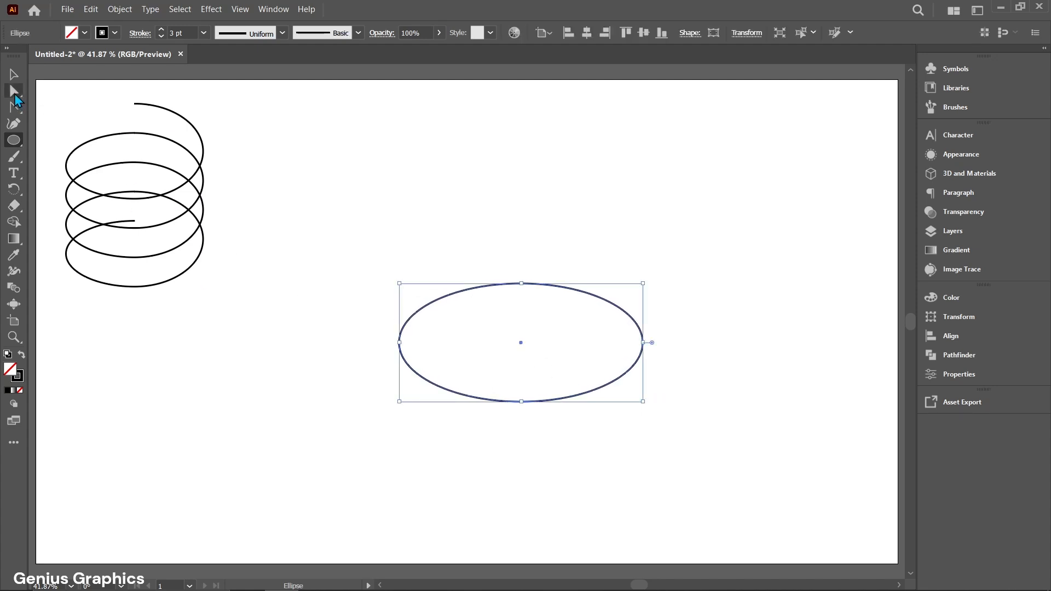
Delete only the leftmost anchor point of the ellipse to leave its open right-hand half
left_click(12, 92)
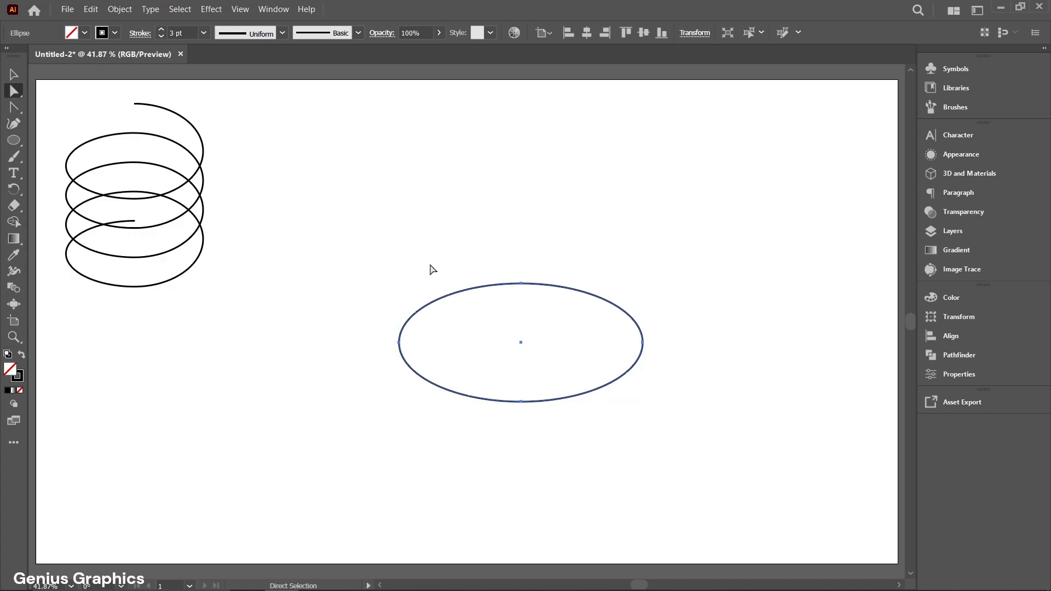
left_click_drag(454, 265, 333, 411)
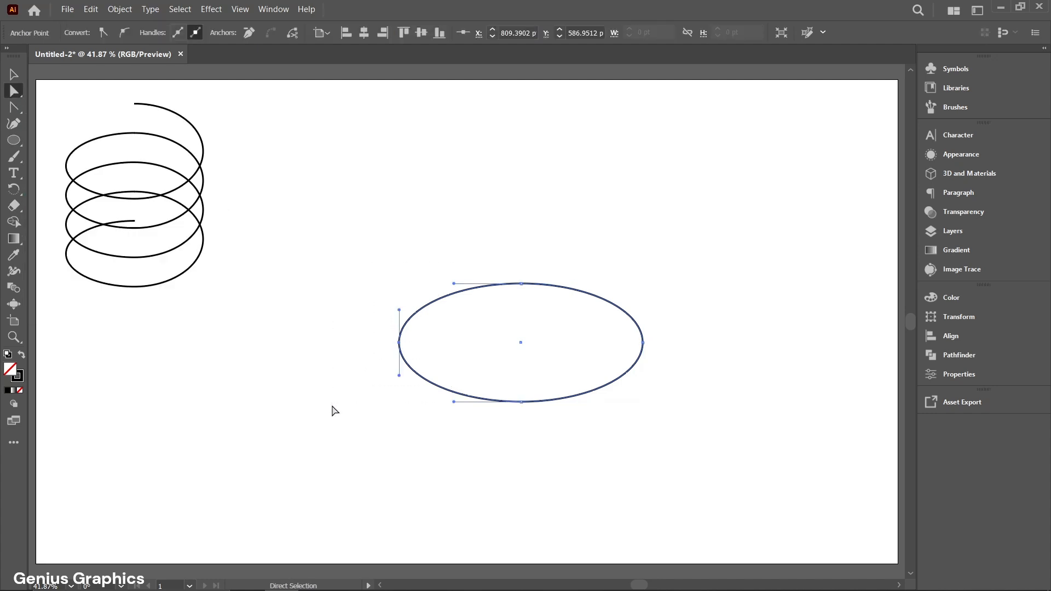
key("Delete")
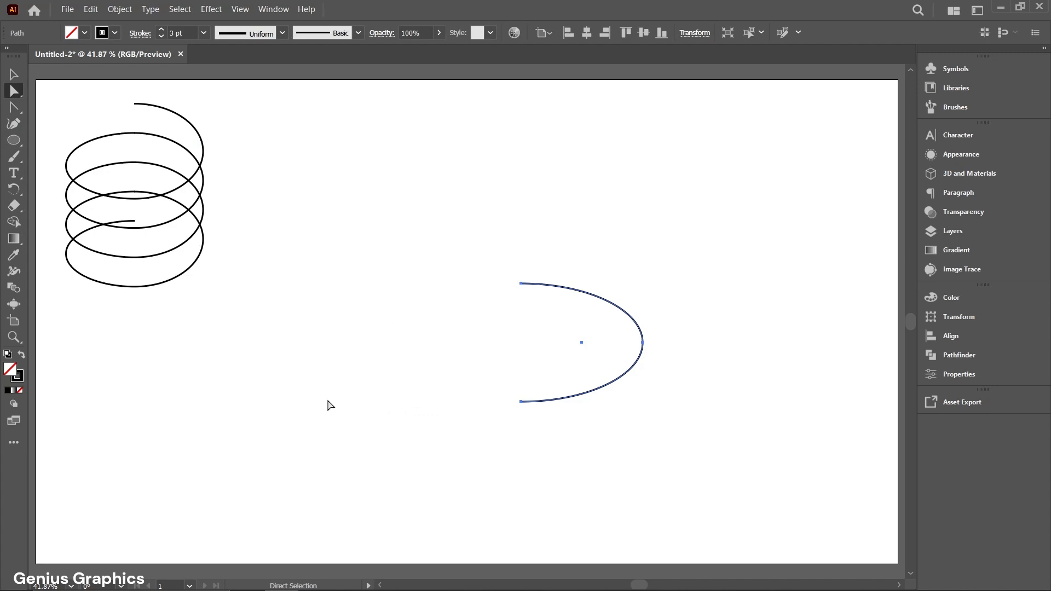
key("v")
left_click(490, 329)
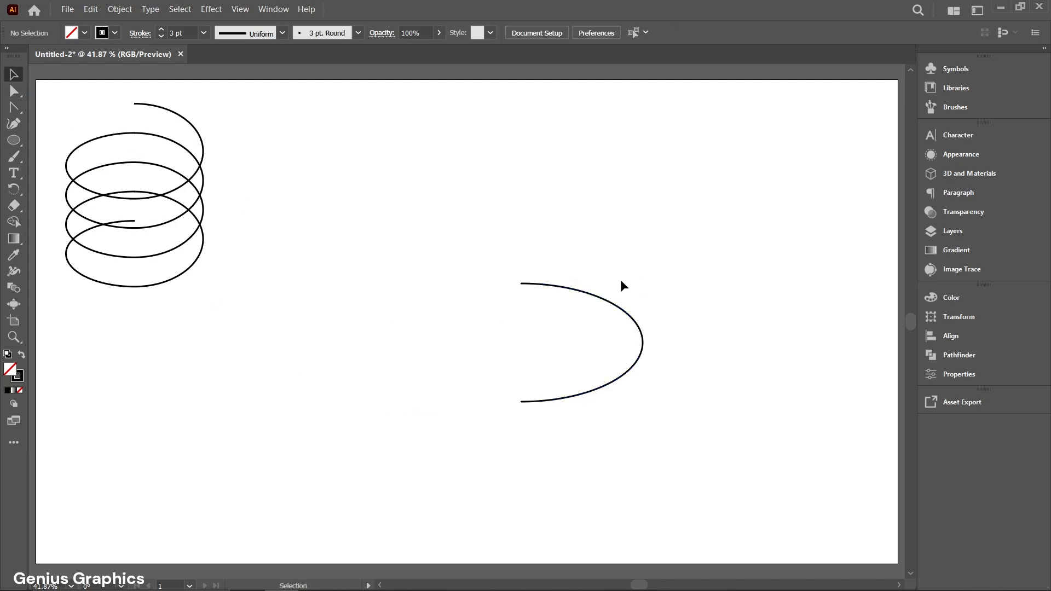
Make a copy of the half arc reflected about the vertical axis and place it so both halves form an ellipse
left_click(619, 310)
right_click(577, 330)
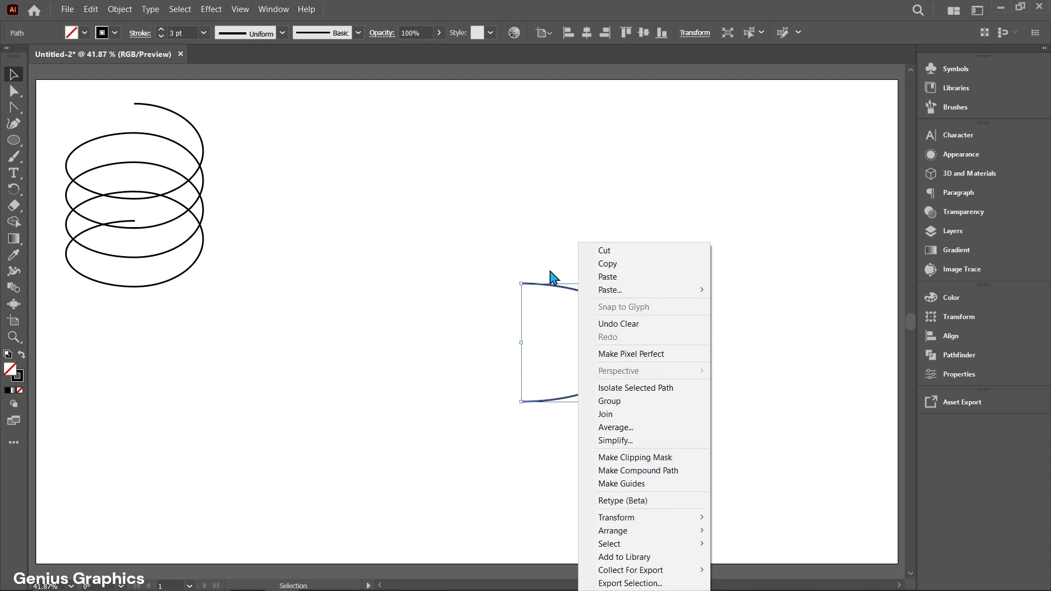
right_click(541, 249)
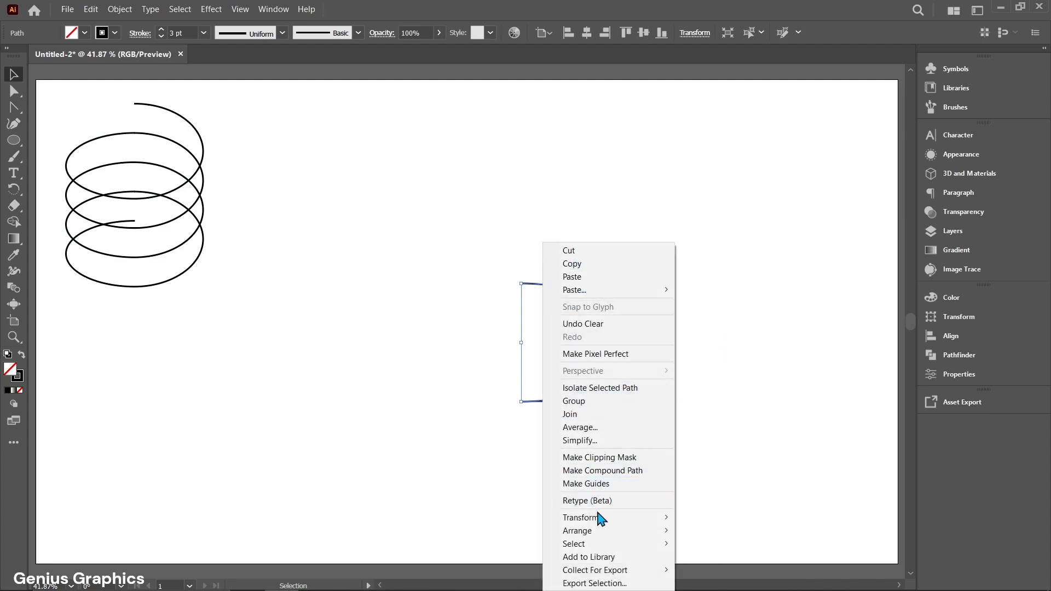
mouse_move(596, 518)
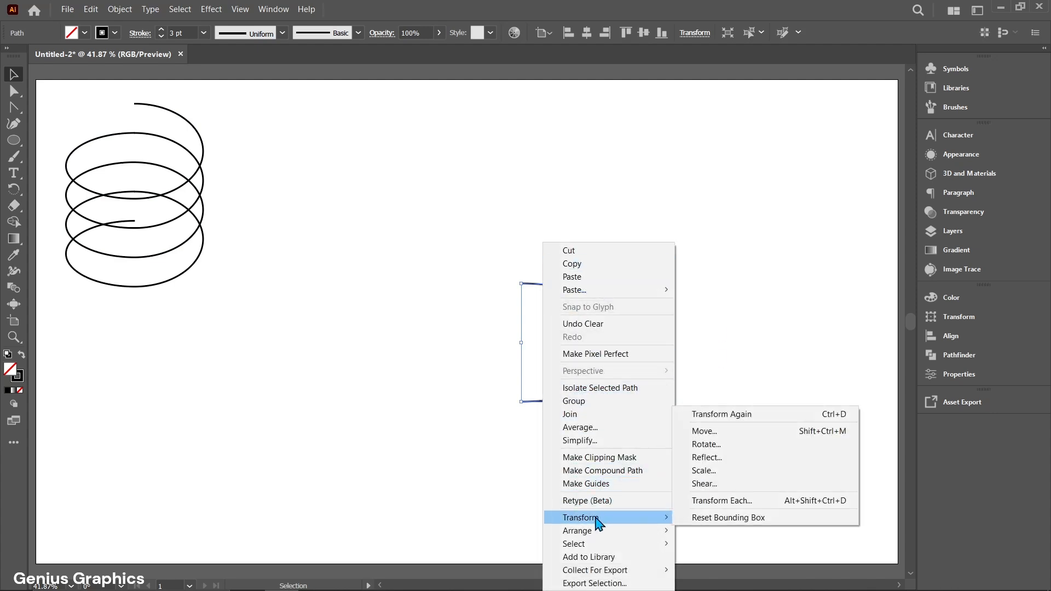
left_click(711, 457)
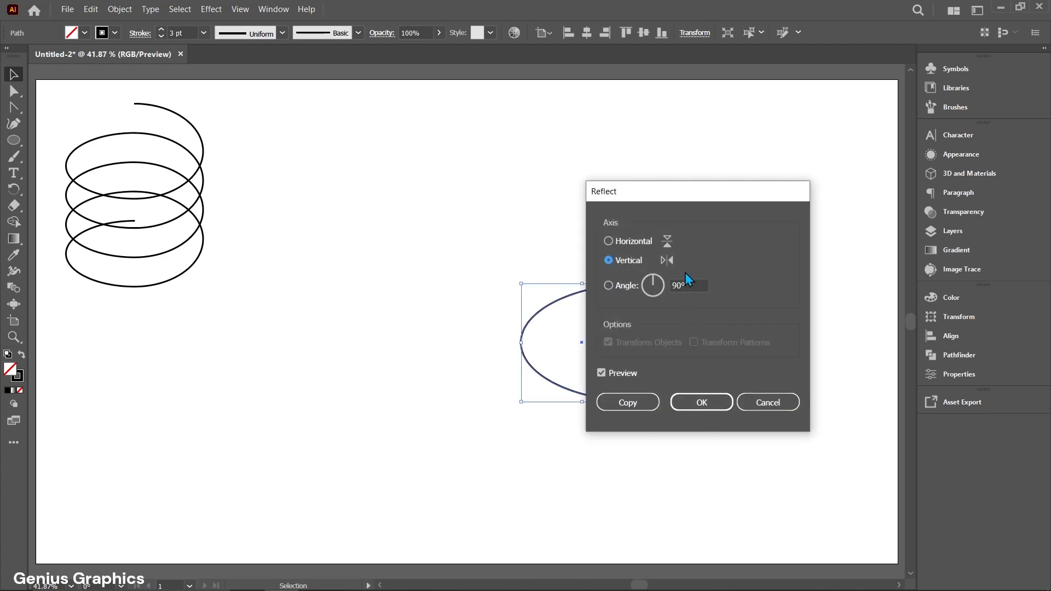
left_click(627, 403)
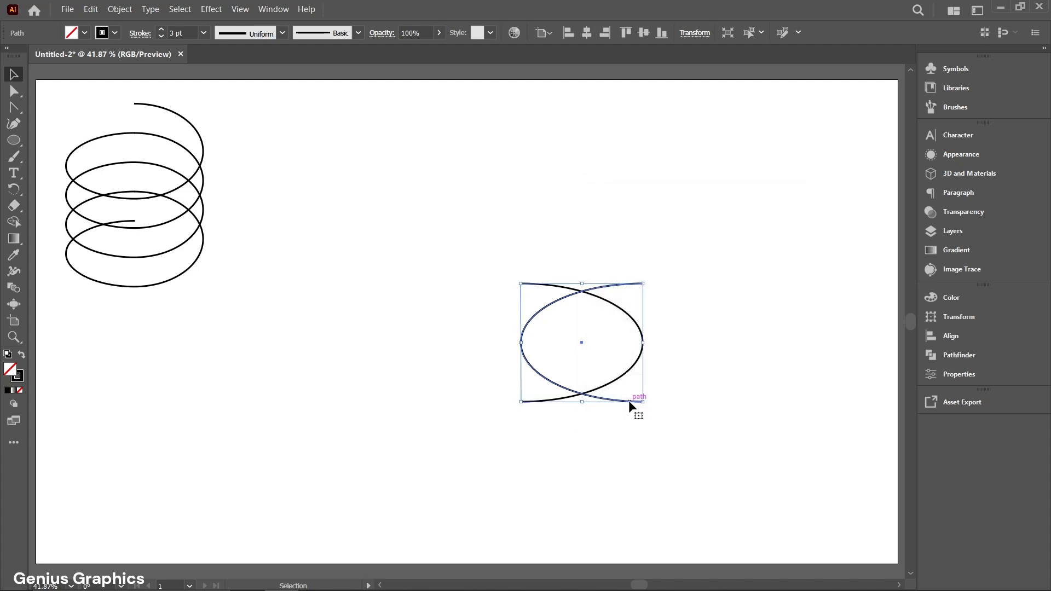
left_click_drag(629, 403, 508, 402)
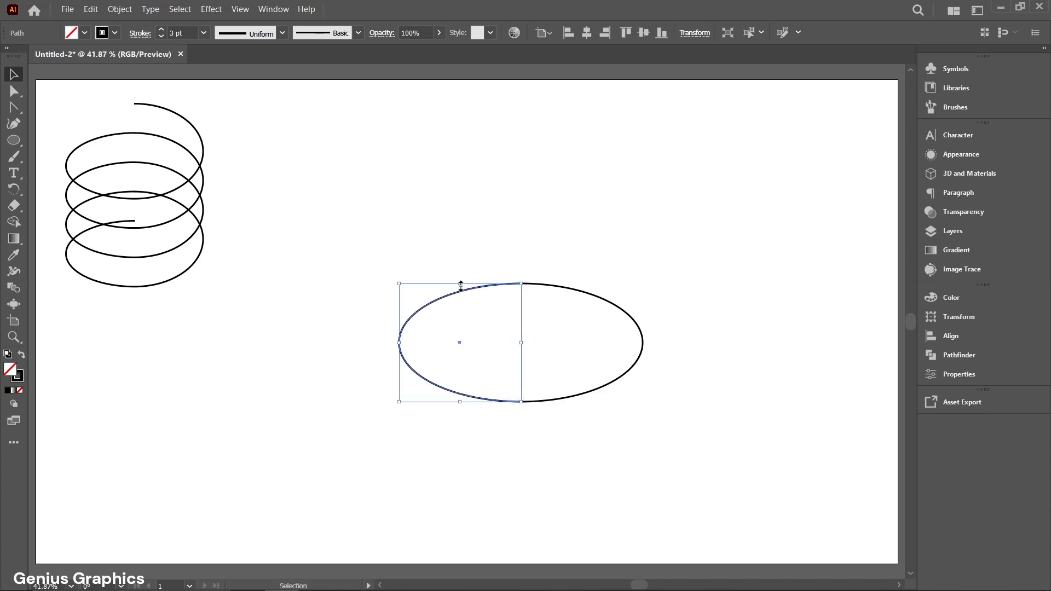
Lower the top of the left arc while keeping its bottom end fixed, and join both arcs into one open path
left_click_drag(460, 284, 462, 318)
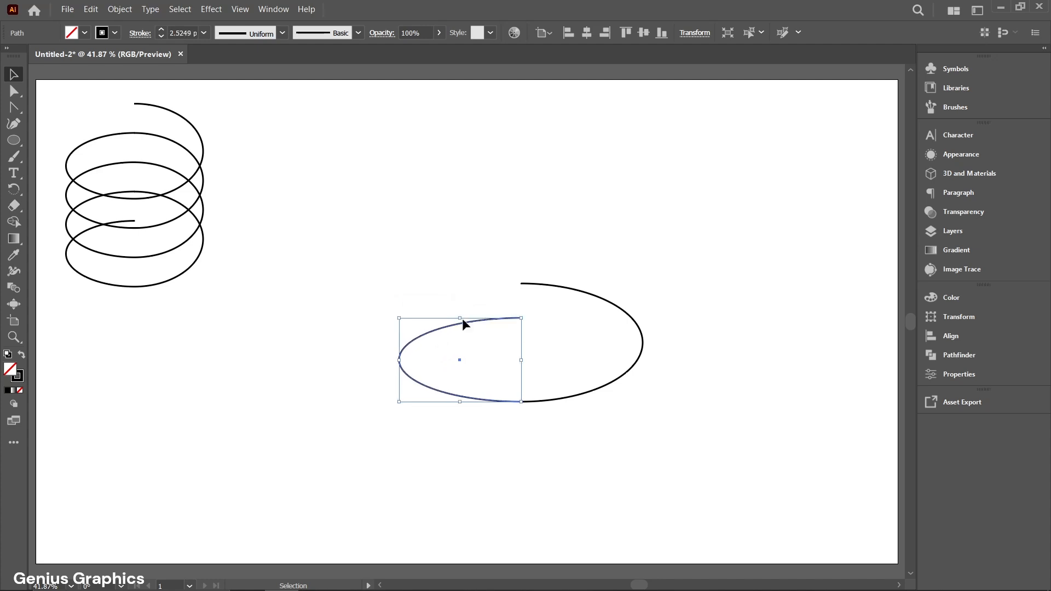
left_click(706, 352)
left_click_drag(693, 263, 327, 442)
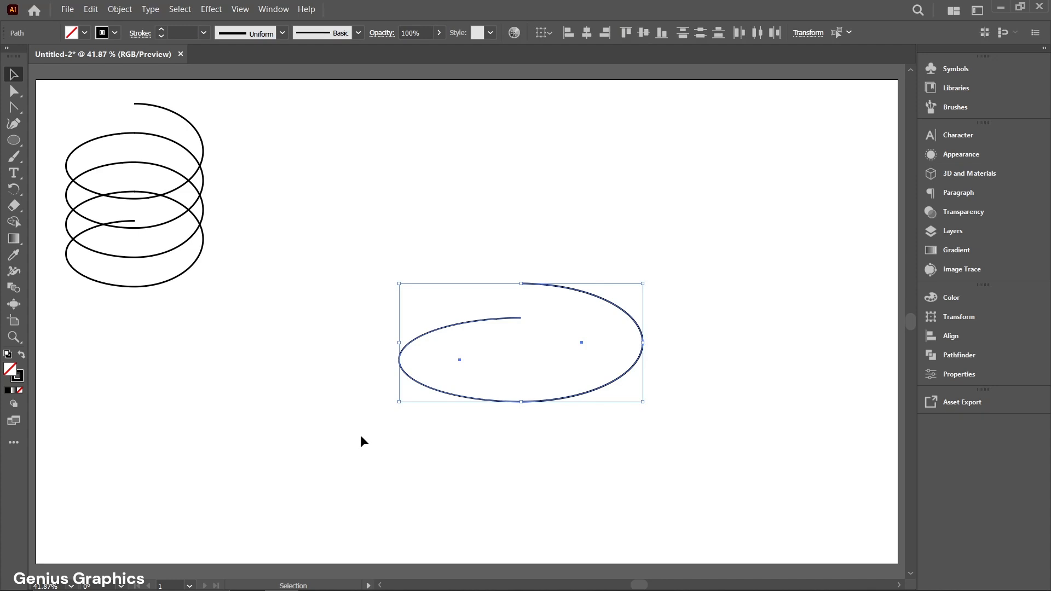
key("a")
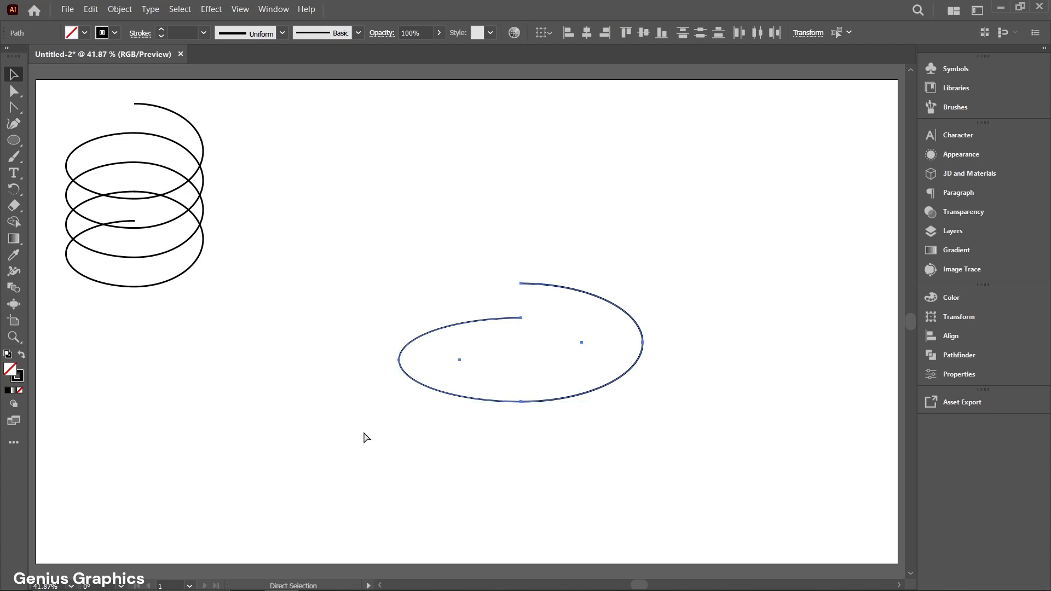
key("v")
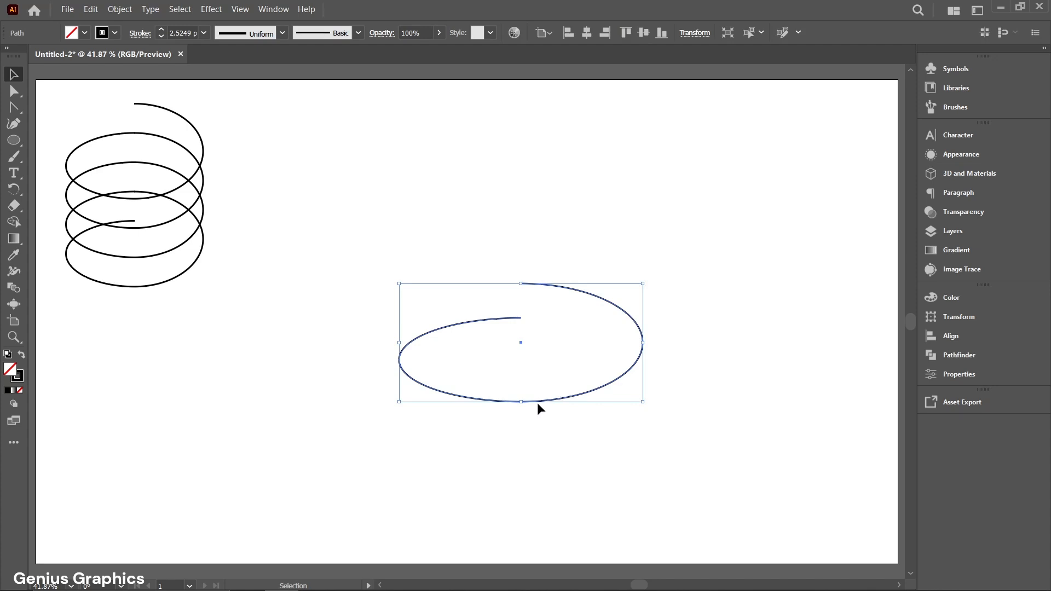
Copy the joined turn straight down and repeat the duplication so the ends connect into a coil of five stacked turns
left_click_drag(543, 401, 542, 473)
key("ctrl+d")
key("ctrl+d")
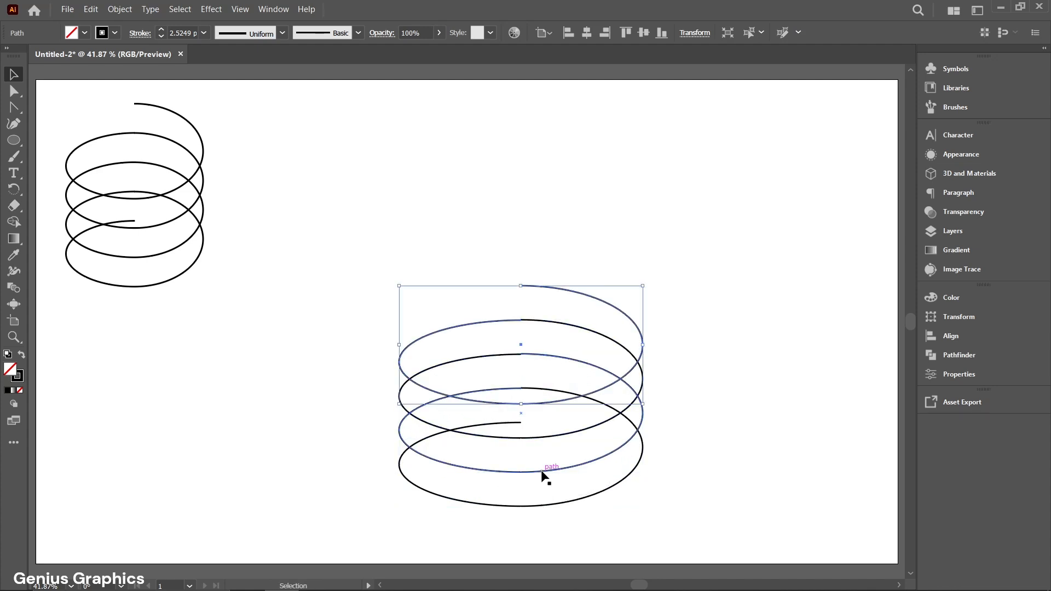
key("ctrl+d")
left_click(721, 473)
Group all five turns of the new coil and enlarge the group slightly near the artboard's centre
scroll(772, 179, "down", 1)
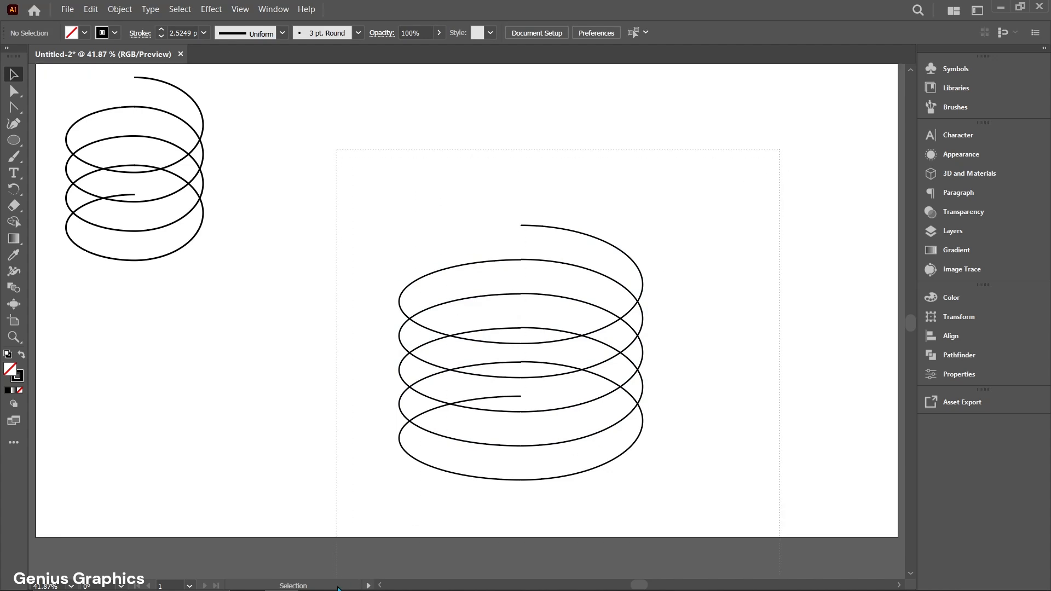
left_click_drag(338, 587, 335, 475)
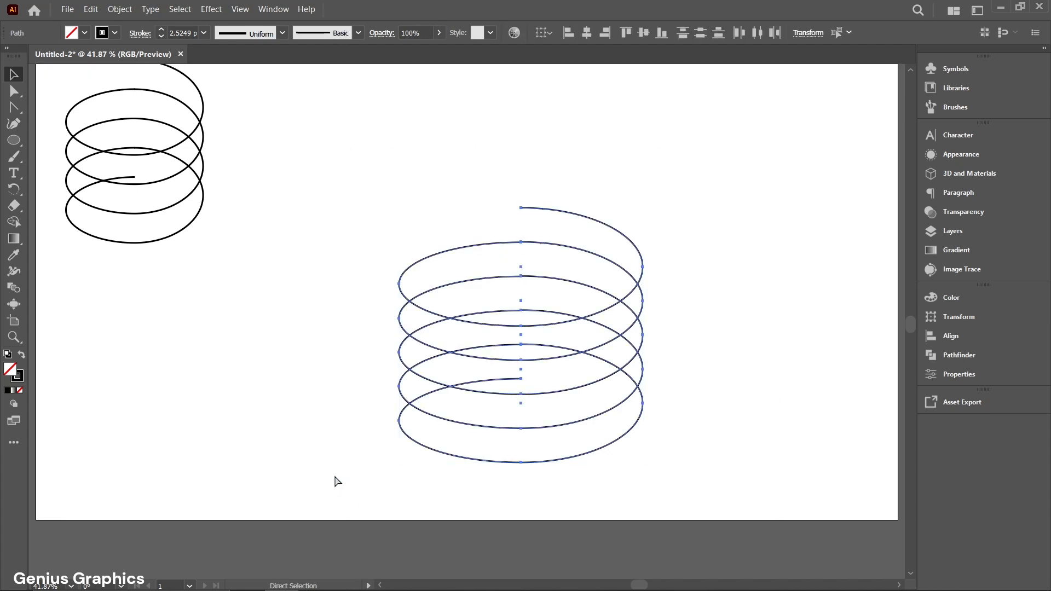
key("v")
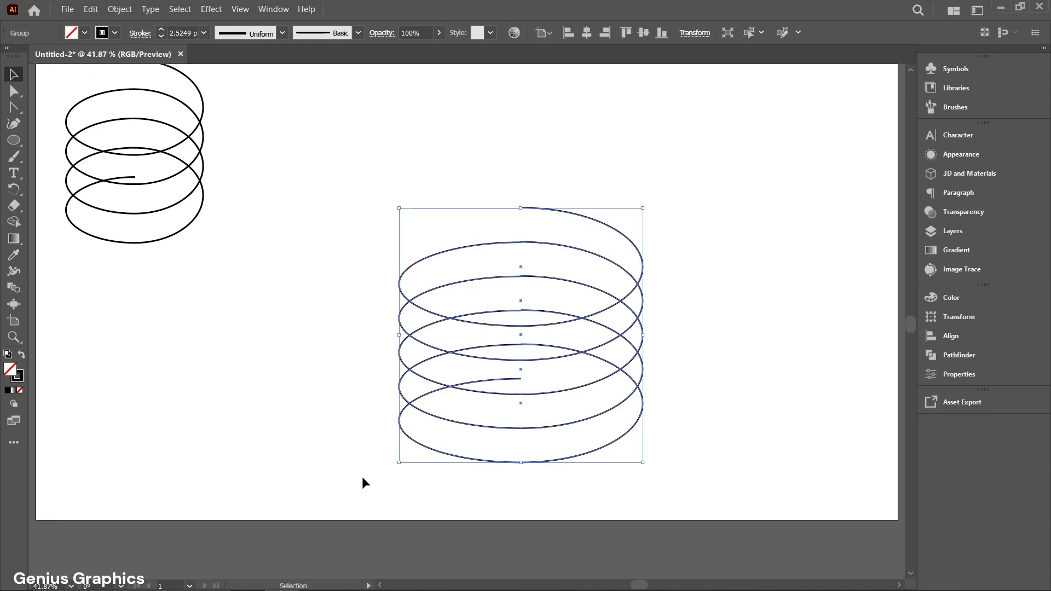
scroll(361, 477, "up", 2)
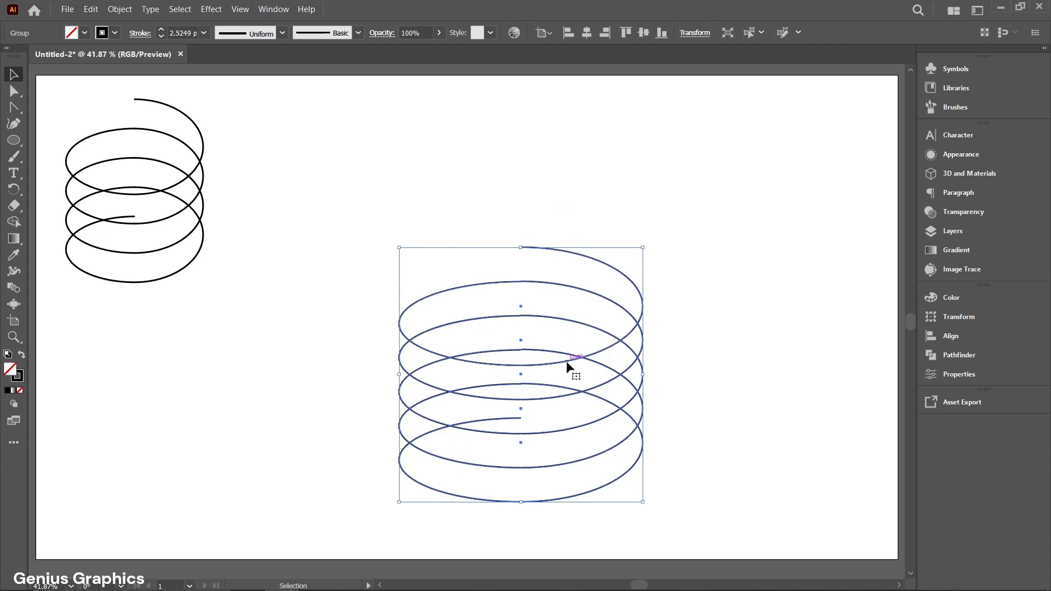
left_click_drag(567, 365, 527, 324)
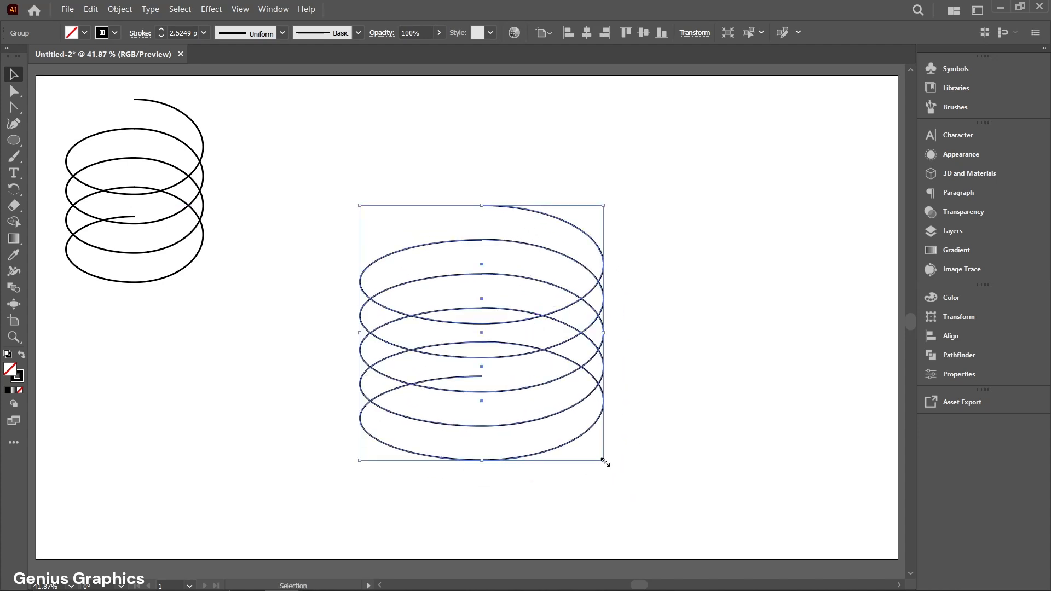
left_click_drag(604, 461, 647, 521)
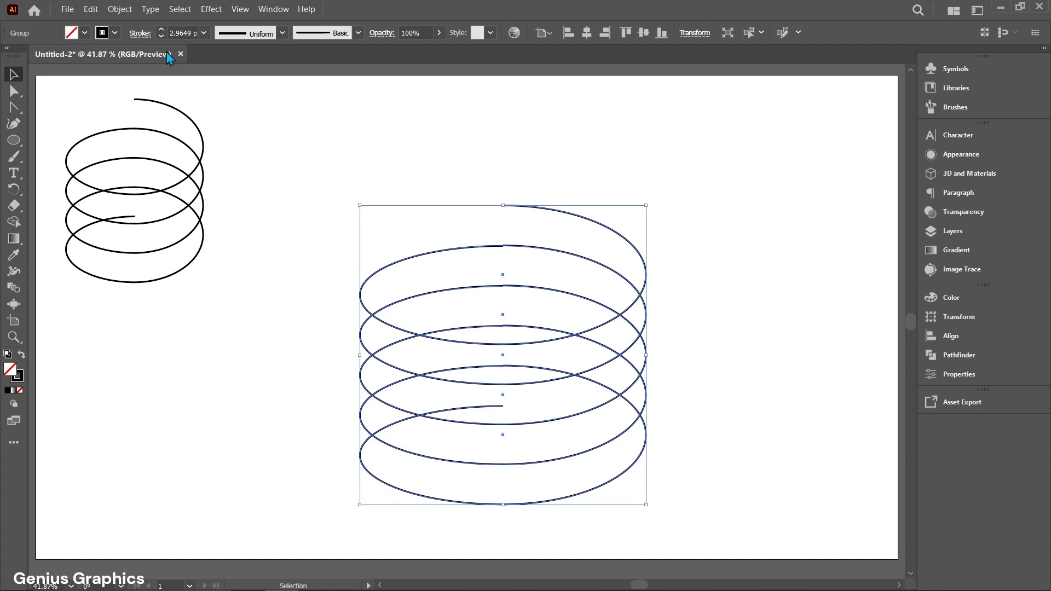
Set the large coil's stroke to 4 pt and shift the coil slightly up and to the left
left_click(161, 29)
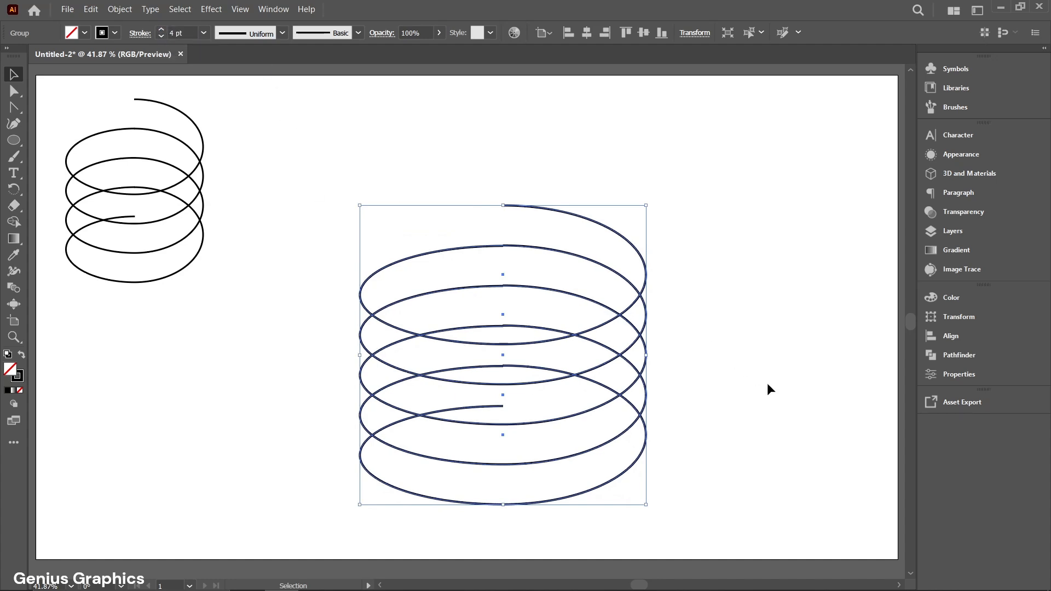
left_click(763, 399)
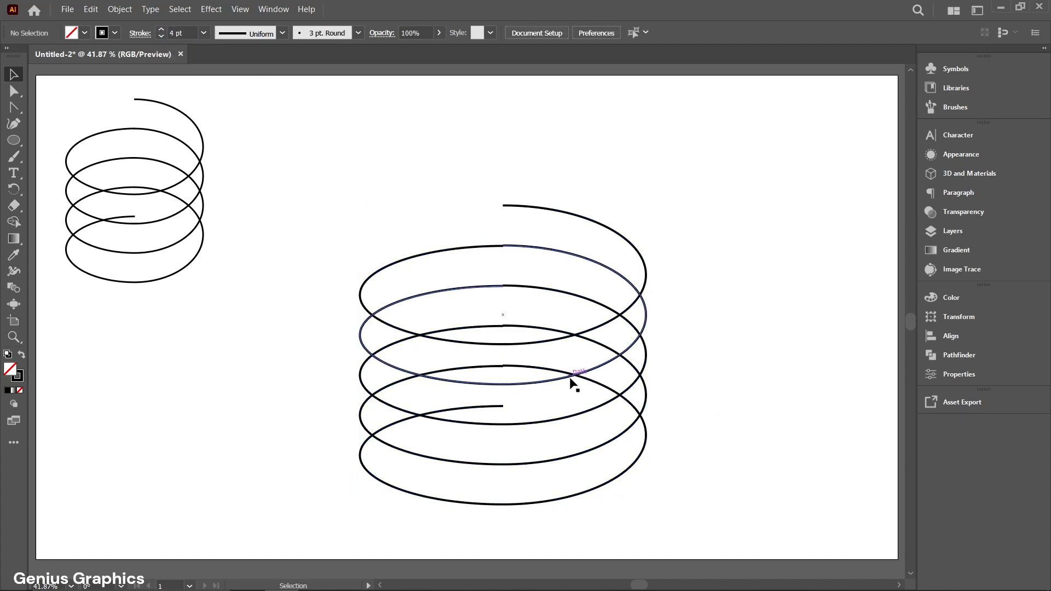
left_click_drag(569, 379, 554, 364)
left_click(790, 416)
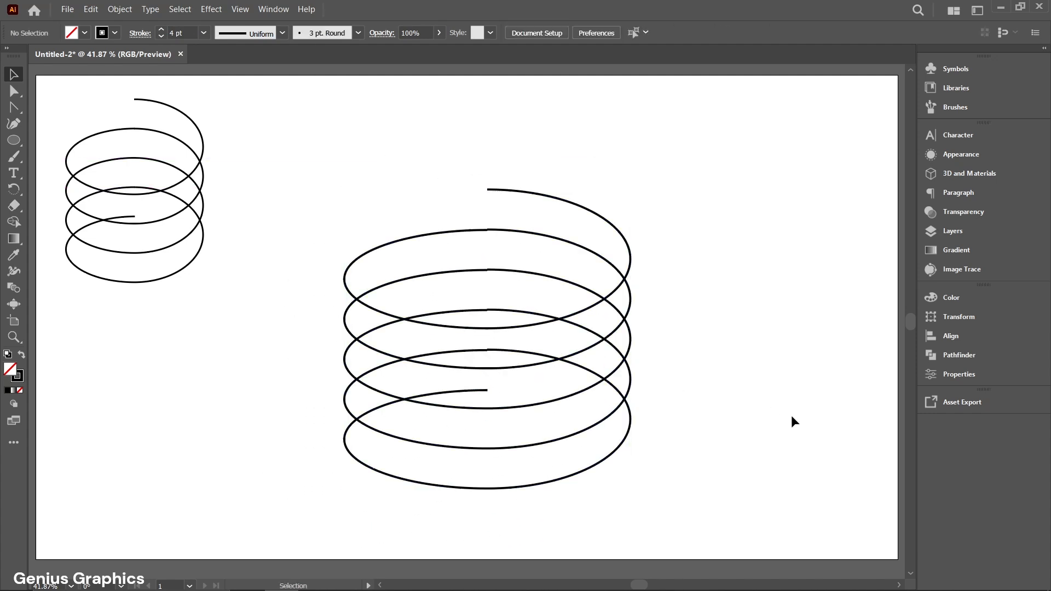